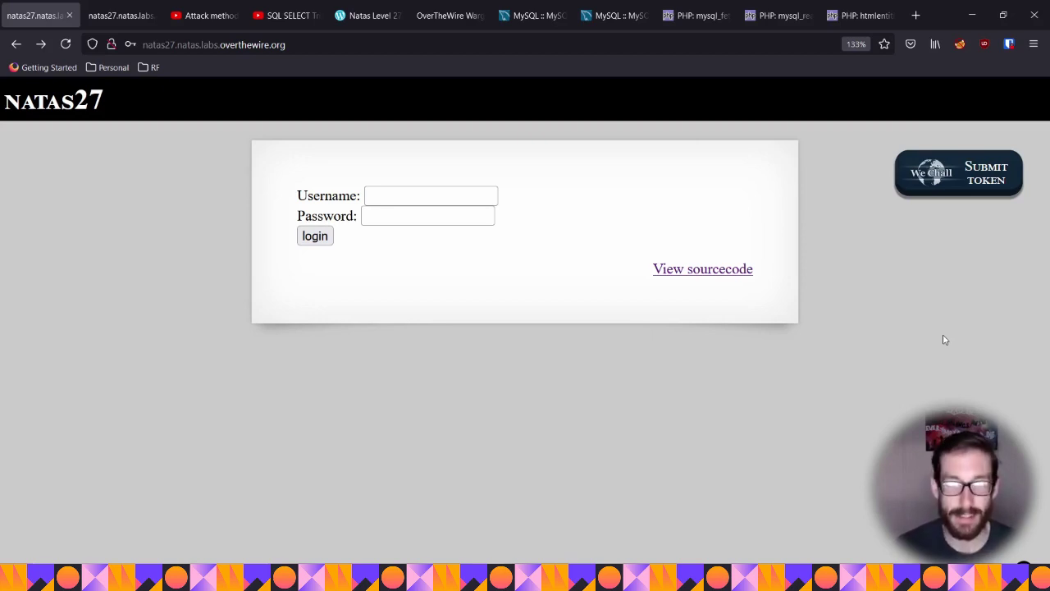
Draw a two-column table below the login form and label its columns u and p
key("ctrl+shift+d")
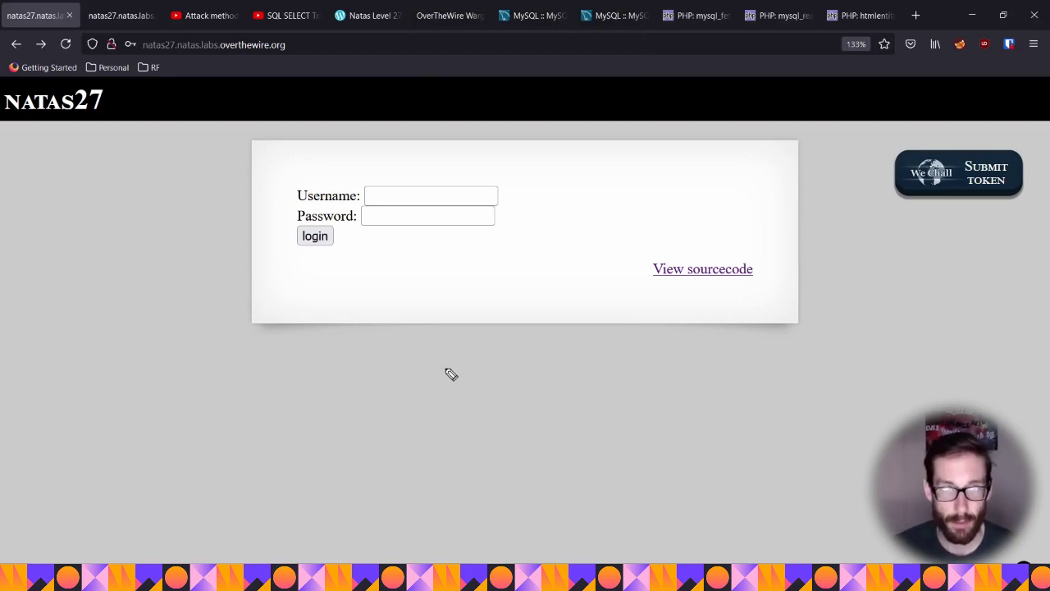
mouse_move(507, 367)
left_mouse_down()
mouse_move(339, 369)
mouse_move(336, 479)
mouse_move(555, 480)
mouse_move(518, 370)
mouse_move(482, 372)
mouse_move(435, 484)
left_mouse_up()
left_click_drag(378, 343, 402, 354)
left_click_drag(487, 361, 502, 356)
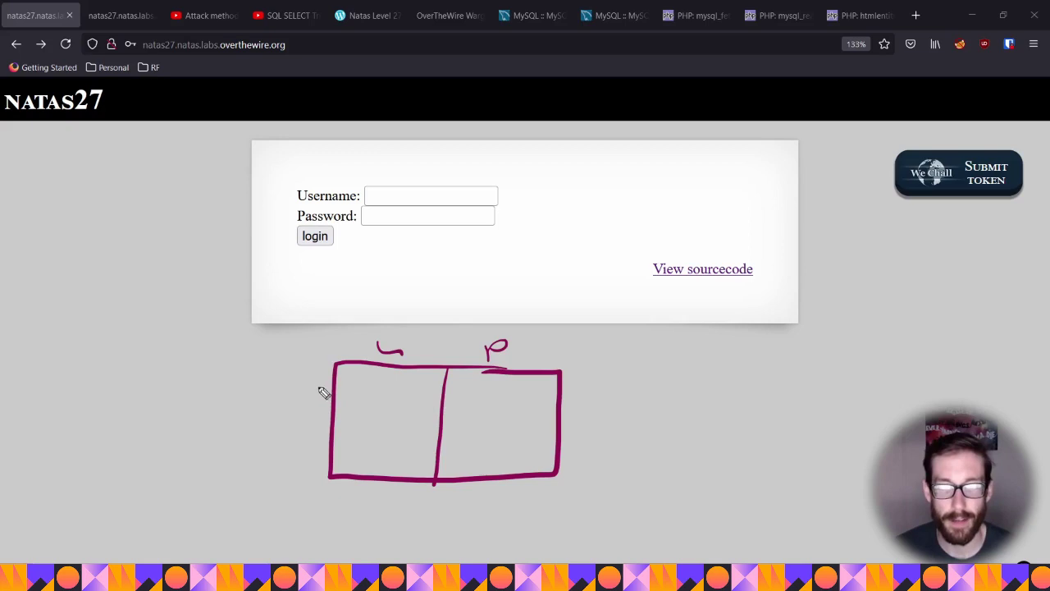
Annotate the table's u column with a (64) size note and a double-headed width arrow
left_click_drag(304, 373, 336, 379)
mouse_move(271, 348)
left_mouse_down()
mouse_move(266, 359)
mouse_move(291, 354)
mouse_move(264, 371)
left_mouse_up()
left_click_drag(297, 334, 294, 358)
mouse_move(353, 383)
left_mouse_down()
mouse_move(425, 387)
mouse_move(362, 396)
left_mouse_up()
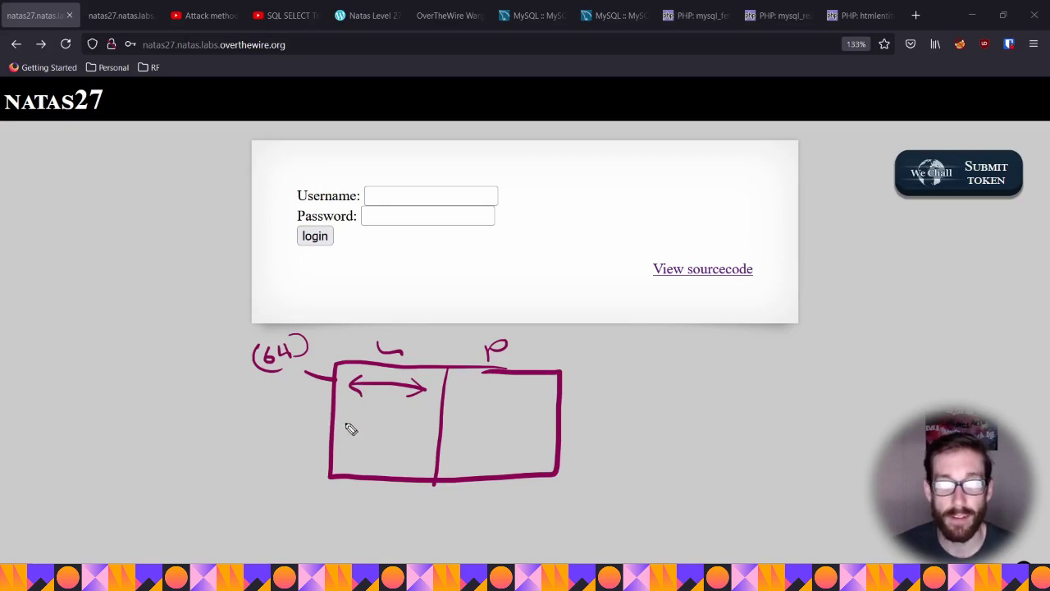
Sketch a long u value with dots and extra characters pointing into the u column, and cross out the excess
mouse_move(196, 420)
left_mouse_down()
mouse_move(214, 431)
mouse_move(246, 420)
left_mouse_up()
left_click_drag(254, 419, 269, 417)
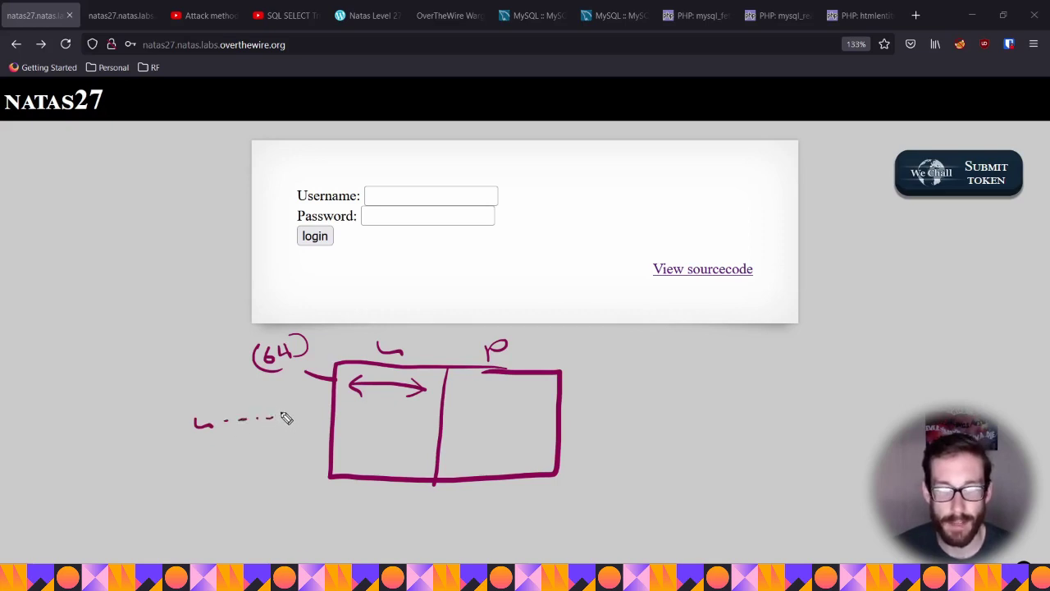
left_click_drag(282, 415, 302, 420)
left_click_drag(215, 437, 194, 441)
left_click_drag(312, 422, 351, 422)
left_click_drag(340, 415, 341, 427)
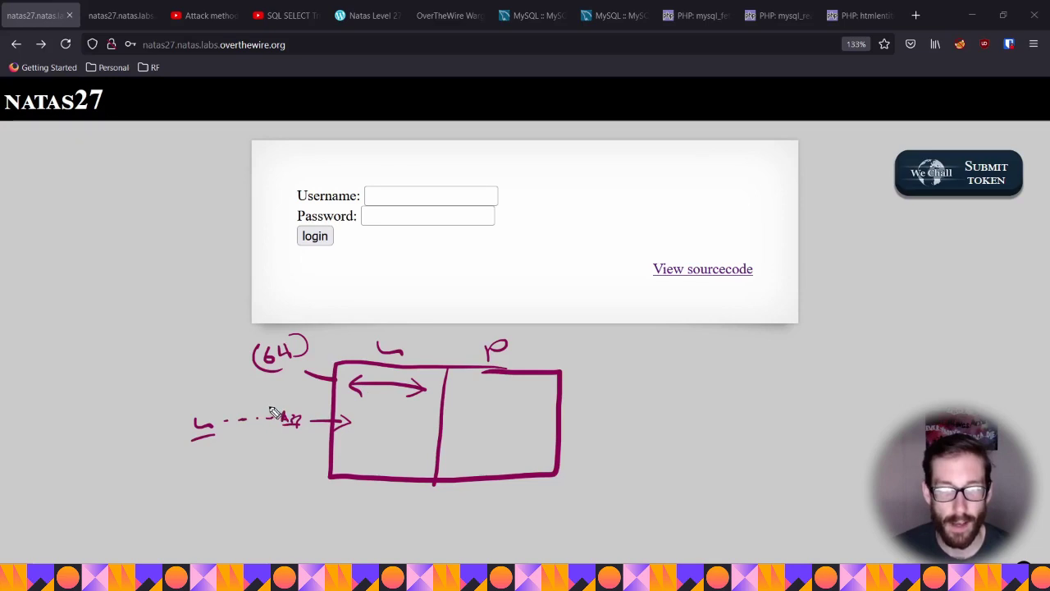
mouse_move(270, 402)
left_mouse_down()
mouse_move(271, 433)
mouse_move(304, 400)
left_mouse_up()
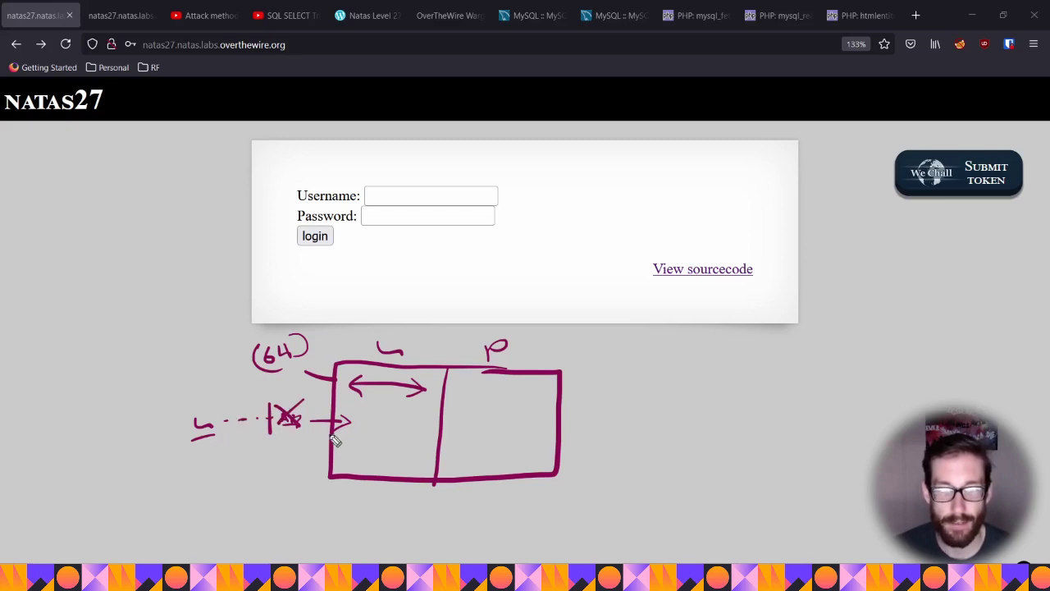
Write two u1 entries in the u column, circle the crossed-out excess, and add a trailing dash after the lower entry
left_click_drag(360, 436, 378, 443)
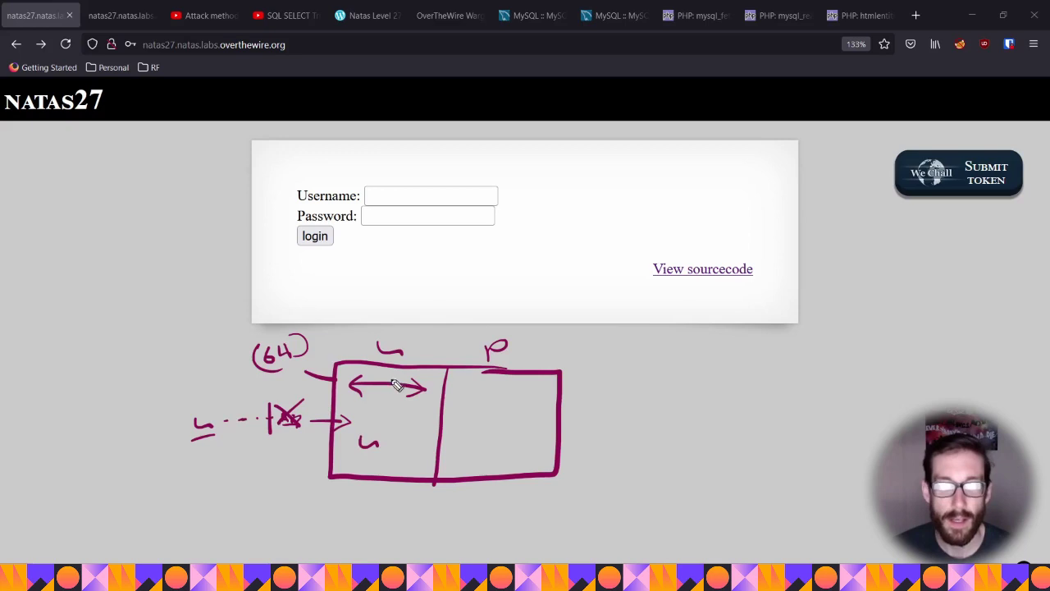
left_click_drag(366, 402, 396, 414)
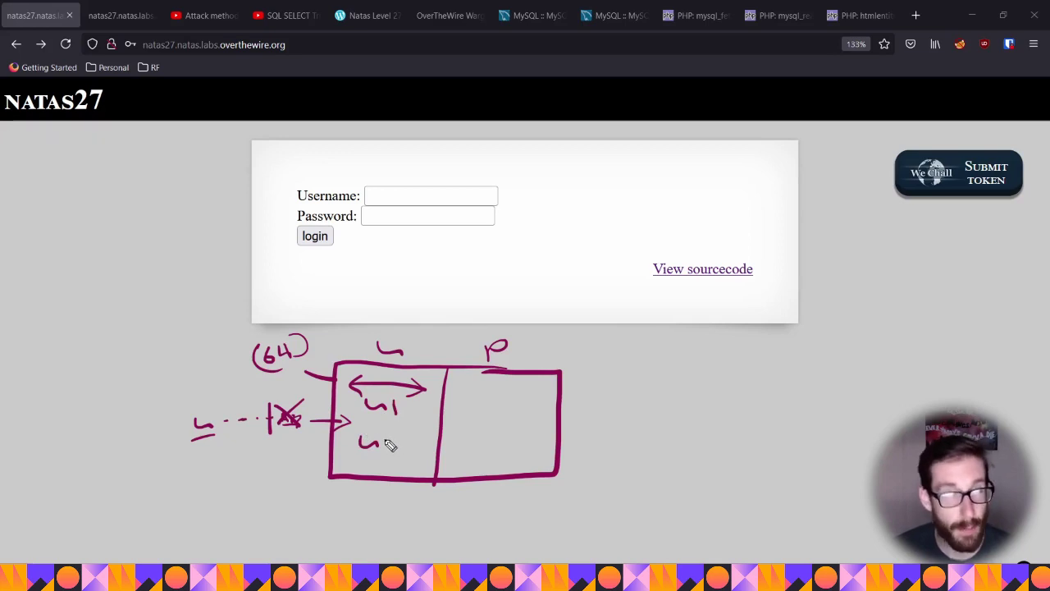
left_click_drag(387, 435, 388, 448)
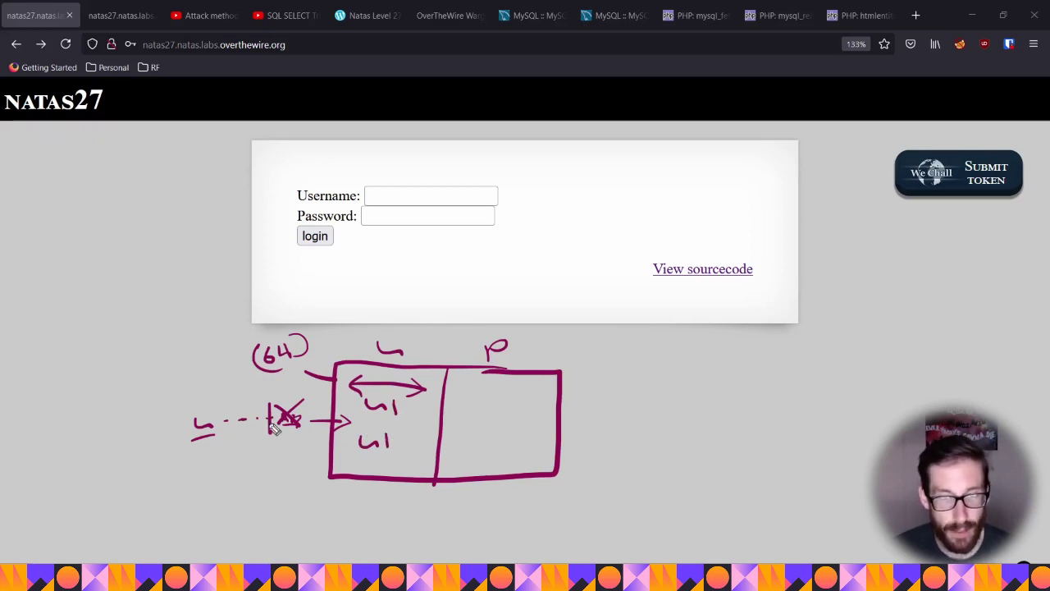
left_click_drag(277, 408, 283, 401)
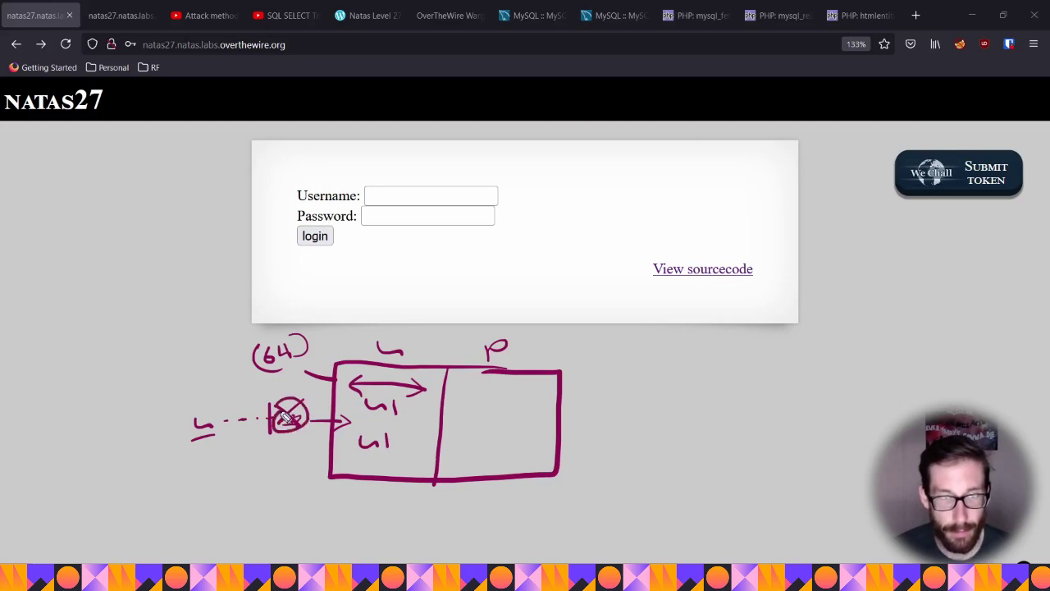
left_click_drag(401, 451, 427, 451)
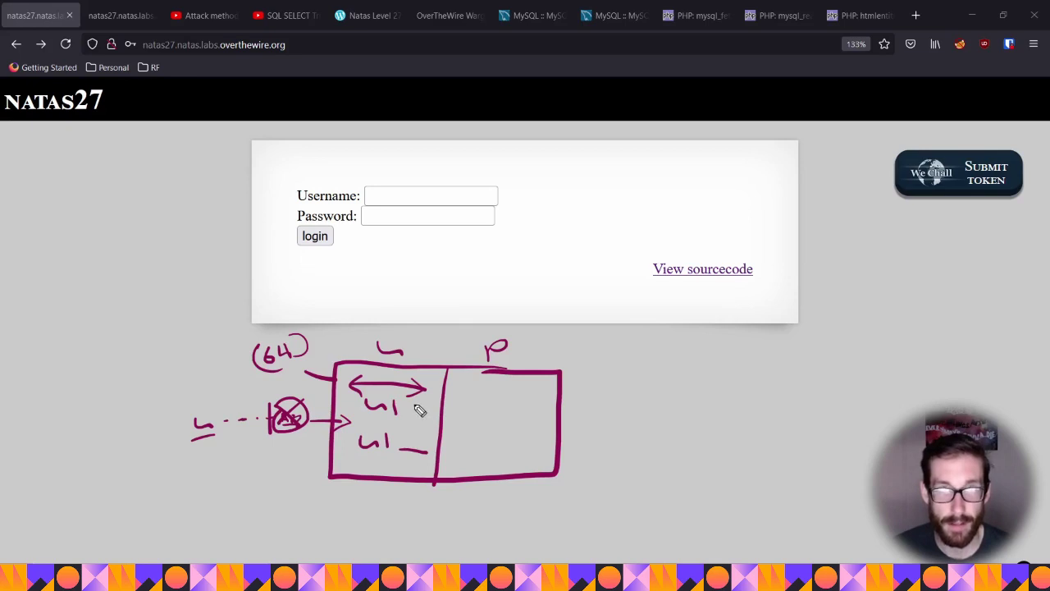
Bracket an area in the p column, add marks beside the table, and clear all screen annotations
mouse_move(464, 399)
left_mouse_down()
mouse_move(478, 422)
mouse_move(510, 421)
left_mouse_up()
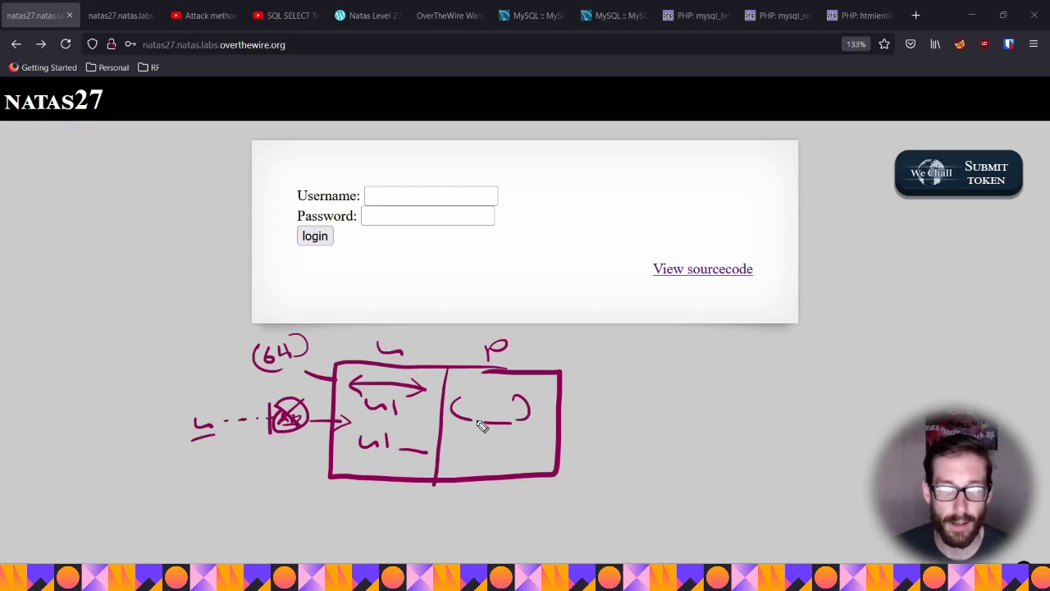
mouse_move(406, 433)
left_mouse_down()
mouse_move(402, 443)
mouse_move(449, 421)
left_mouse_up()
mouse_move(596, 397)
left_mouse_down()
mouse_move(619, 399)
mouse_move(602, 386)
left_mouse_up()
left_click_drag(618, 377, 620, 386)
mouse_move(608, 355)
left_mouse_down()
mouse_move(574, 373)
mouse_move(633, 357)
left_mouse_up()
key("ctrl+shift+7")
key("ctrl+shift+2")
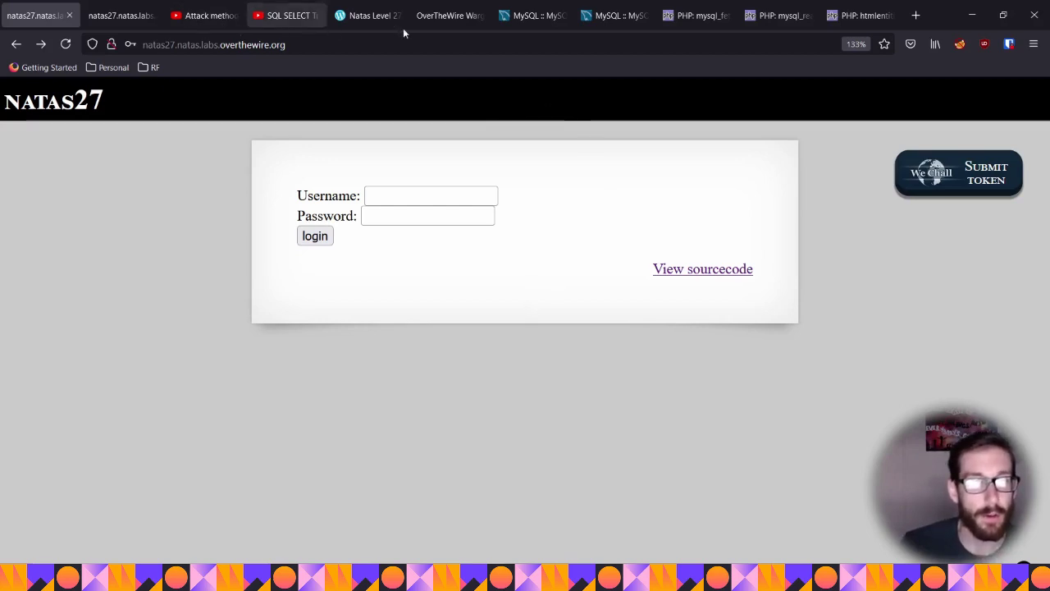
Read through the n0j.github.io Natas Level 27 write-up, covering its source code, explanation and MySQL user-table examples
left_click(430, 18)
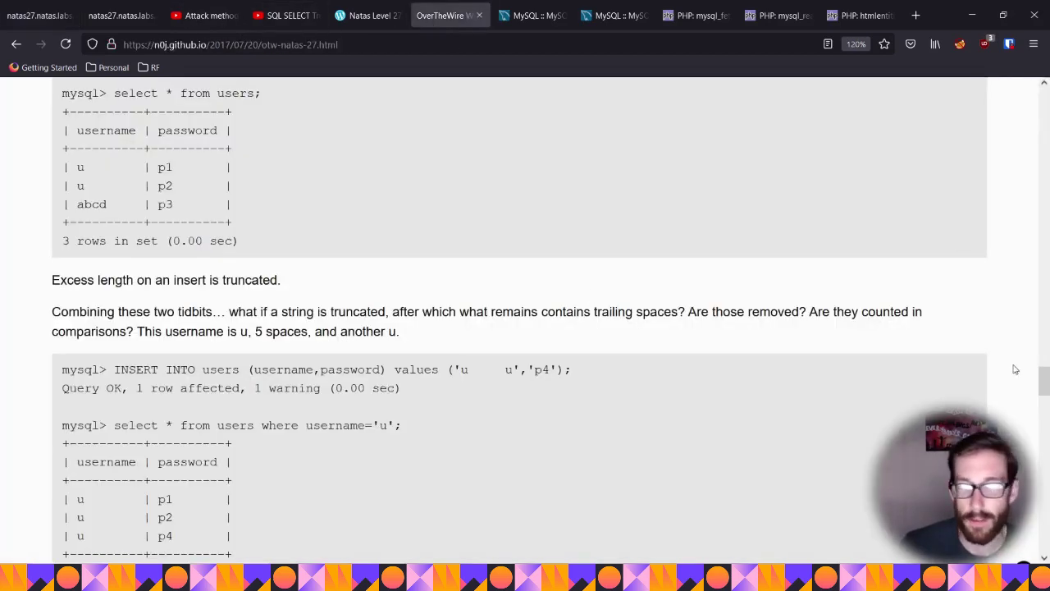
left_click_drag(1042, 379, 987, 72)
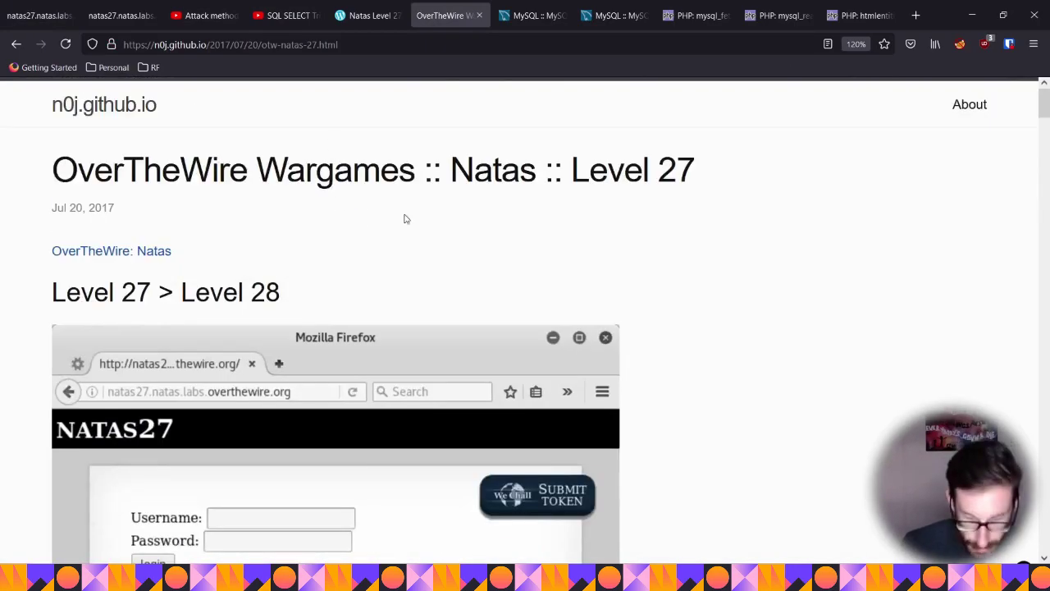
scroll(783, 281, "down", 5)
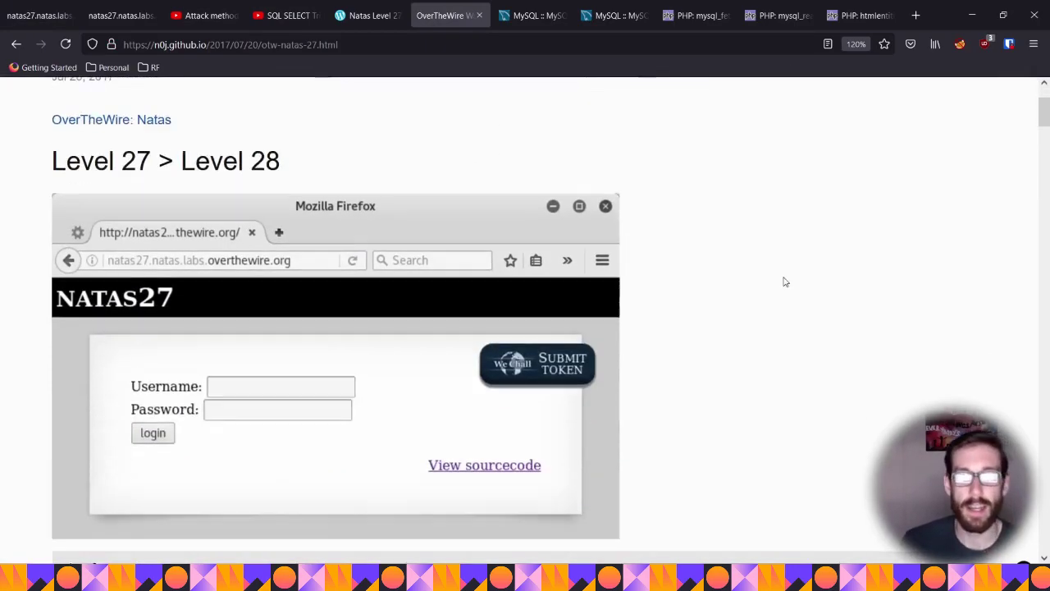
scroll(779, 285, "down", 15)
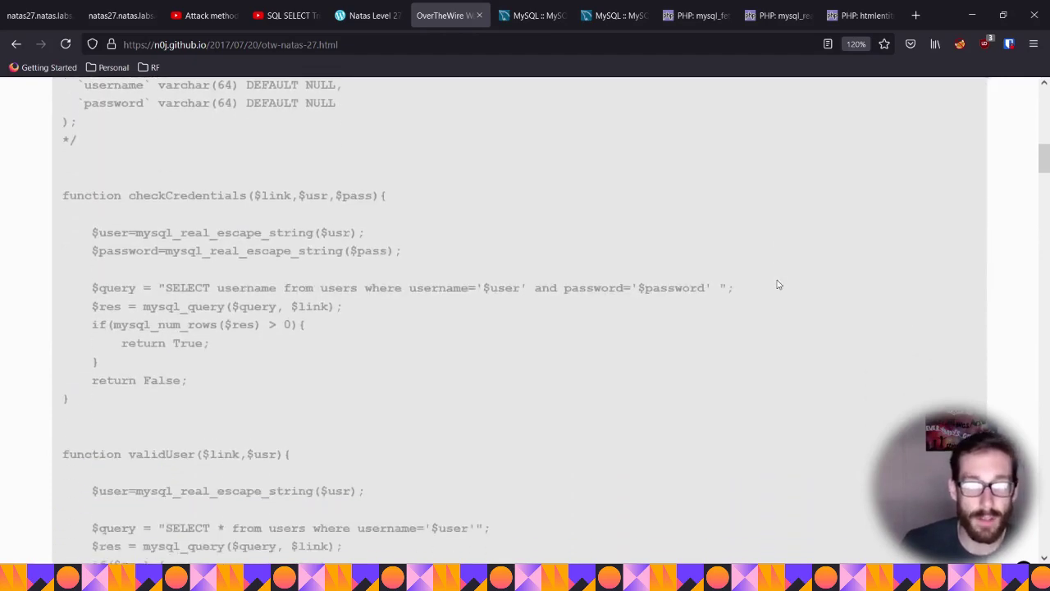
scroll(778, 285, "down", 10)
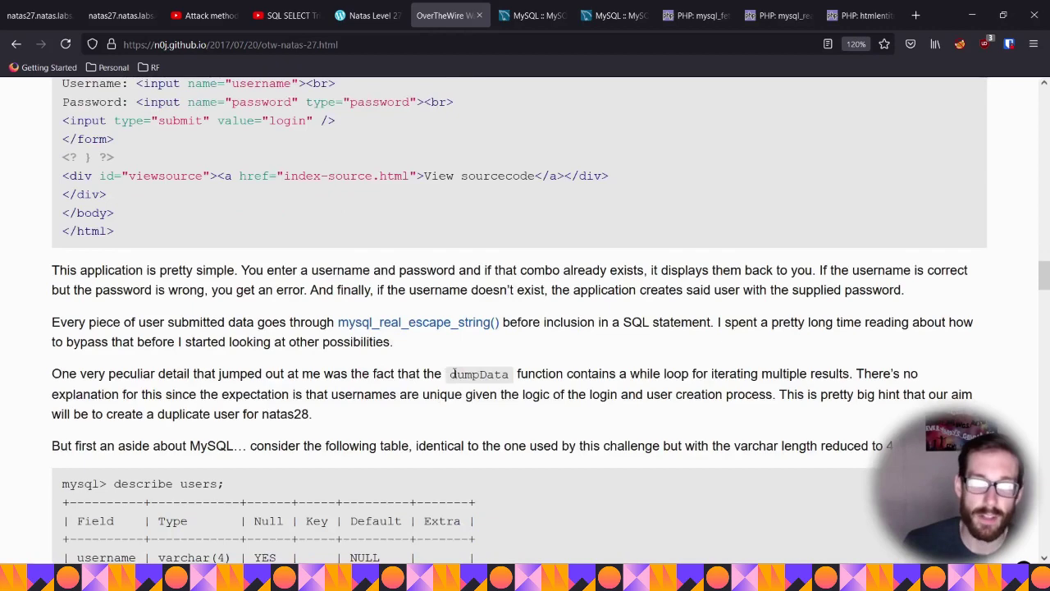
scroll(453, 374, "down", 7)
left_click_drag(63, 140, 399, 253)
left_click(399, 252)
scroll(429, 258, "down", 2)
left_click_drag(204, 352, 74, 212)
left_click(278, 261)
Review the securitytimes WordPress write-up on natas27 and the two YouTube walkthroughs of the level
left_click(365, 17)
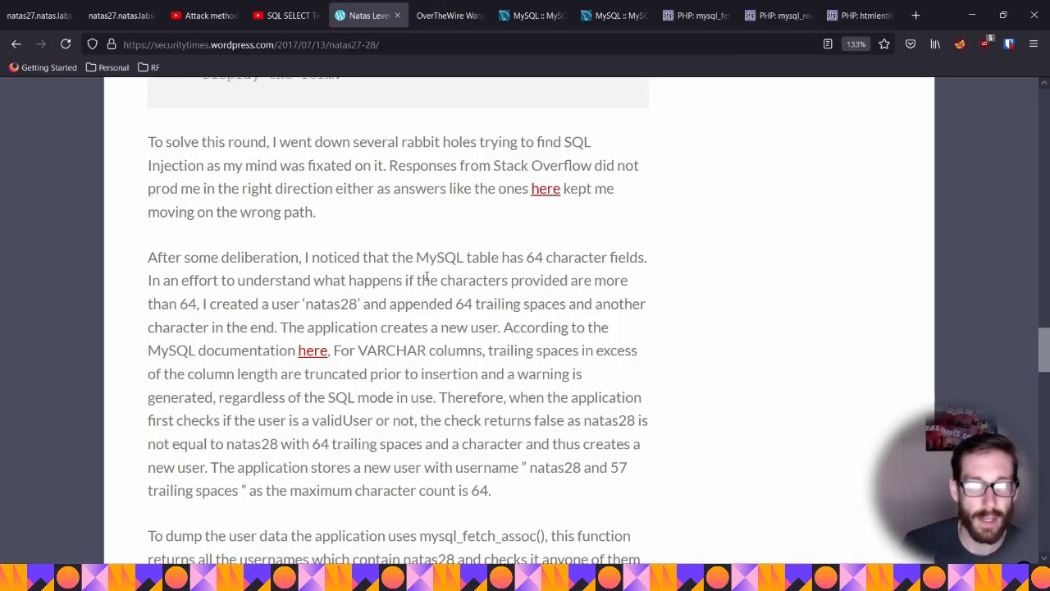
mouse_move(1040, 351)
left_mouse_down()
mouse_move(1042, 130)
mouse_move(1037, 354)
left_mouse_up()
scroll(796, 384, "up", 2)
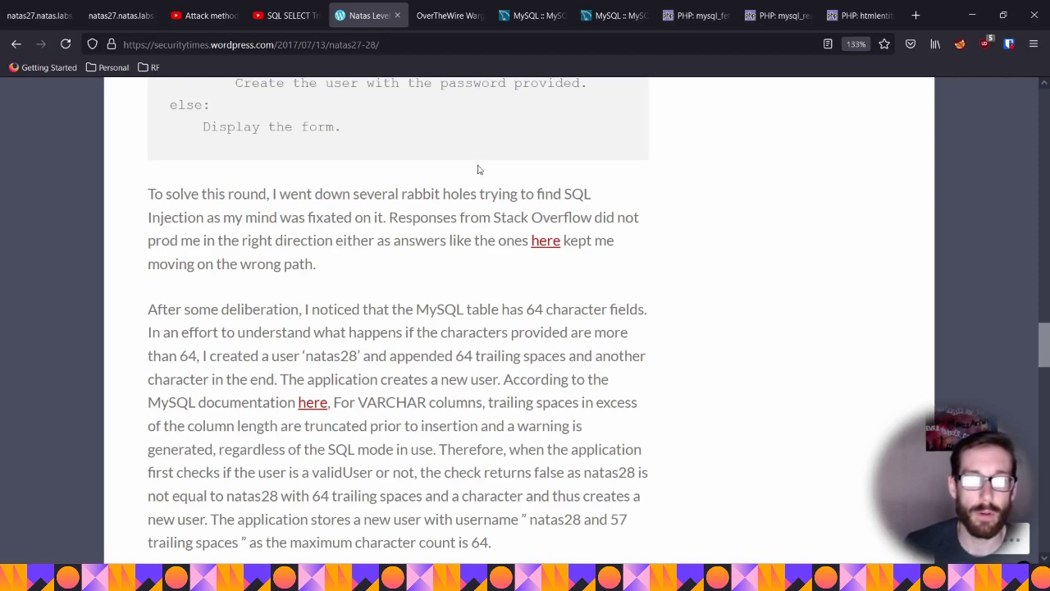
left_click(433, 17)
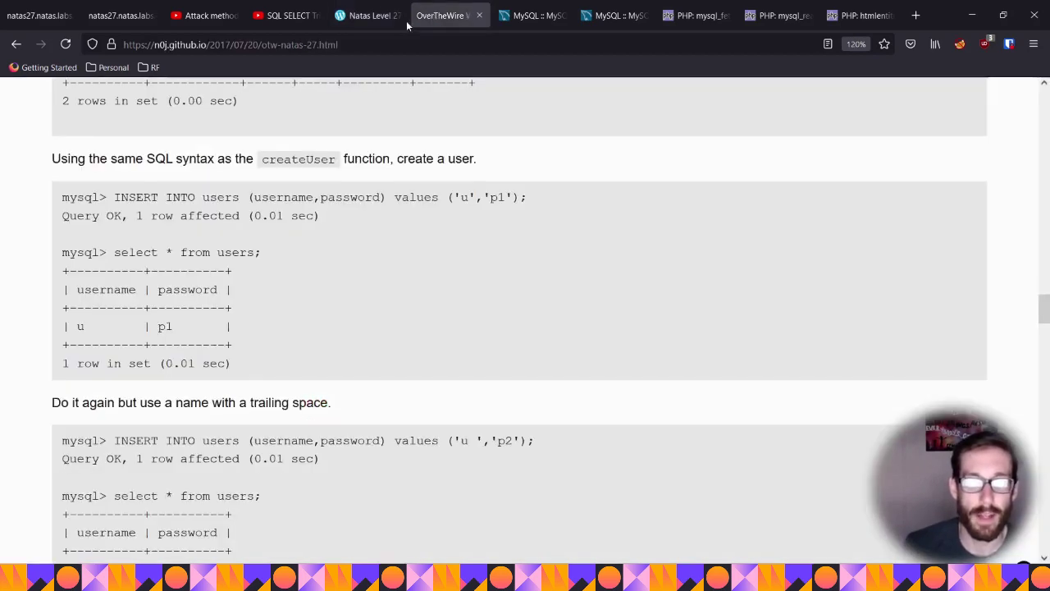
left_click(374, 17)
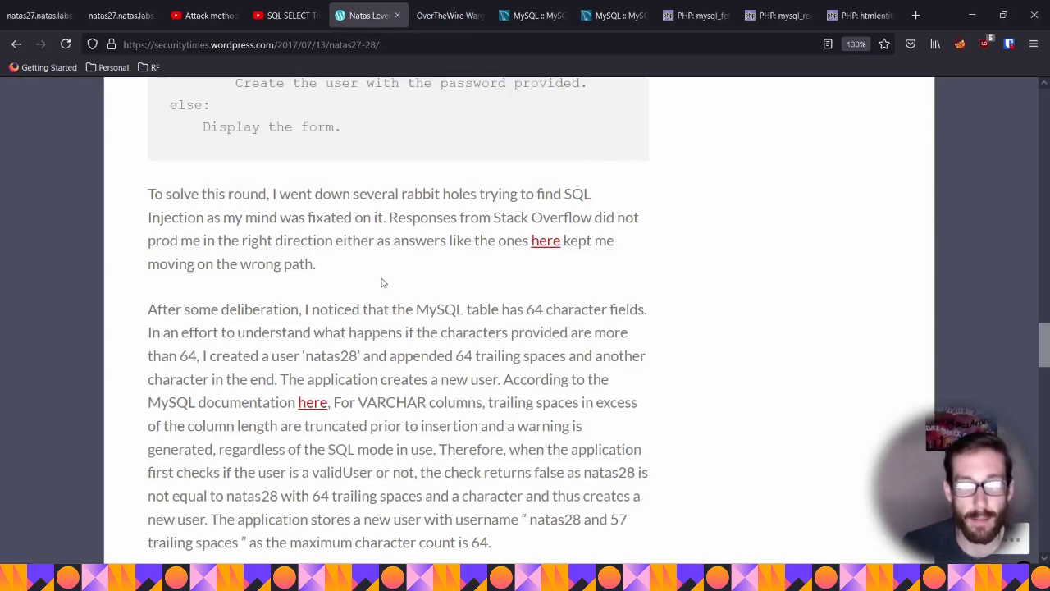
left_click(295, 21)
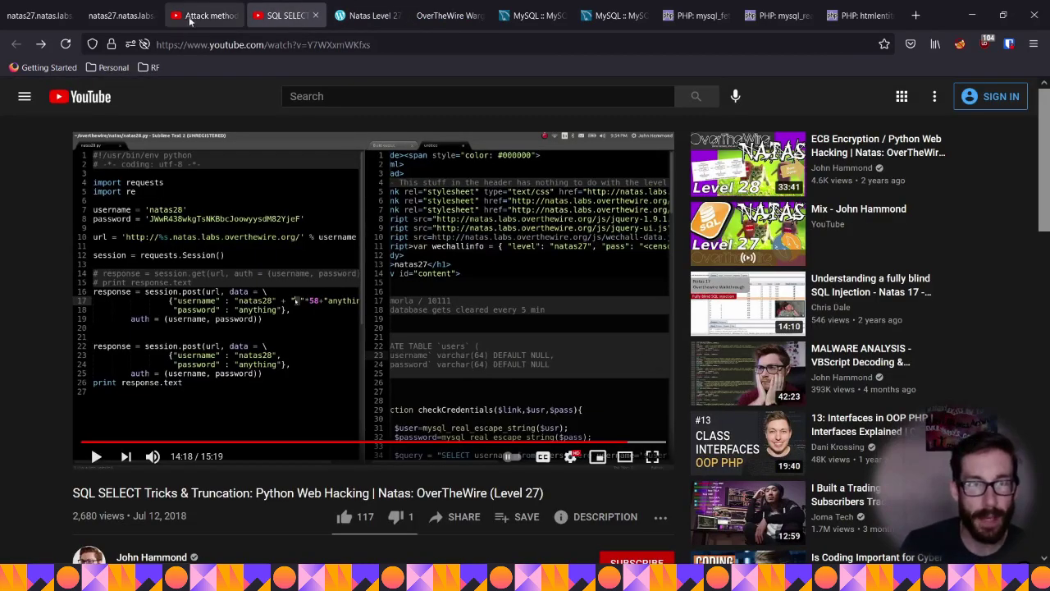
left_click(189, 19)
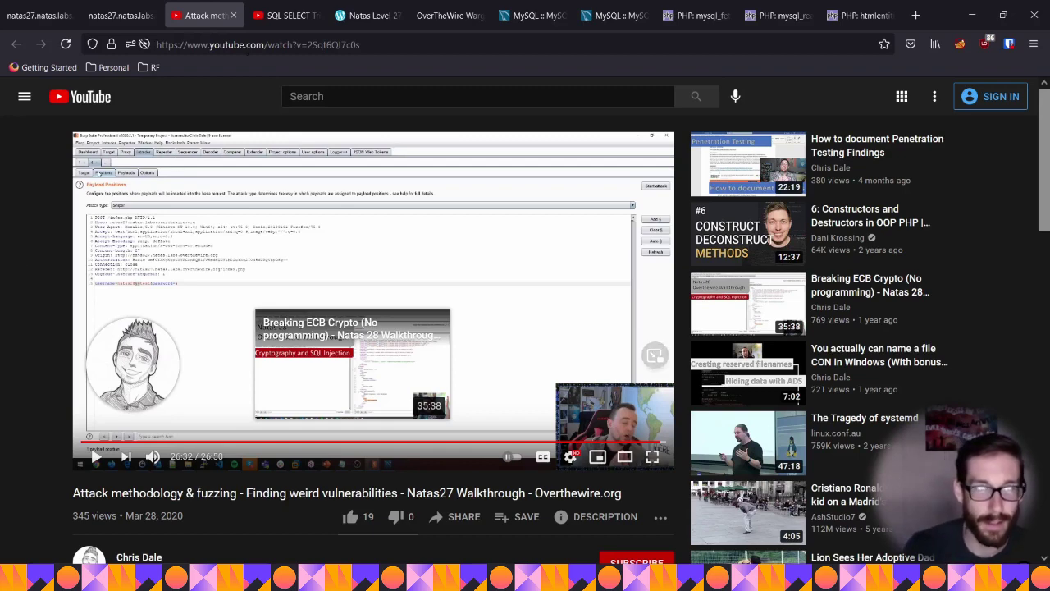
key("ctrl+Tab")
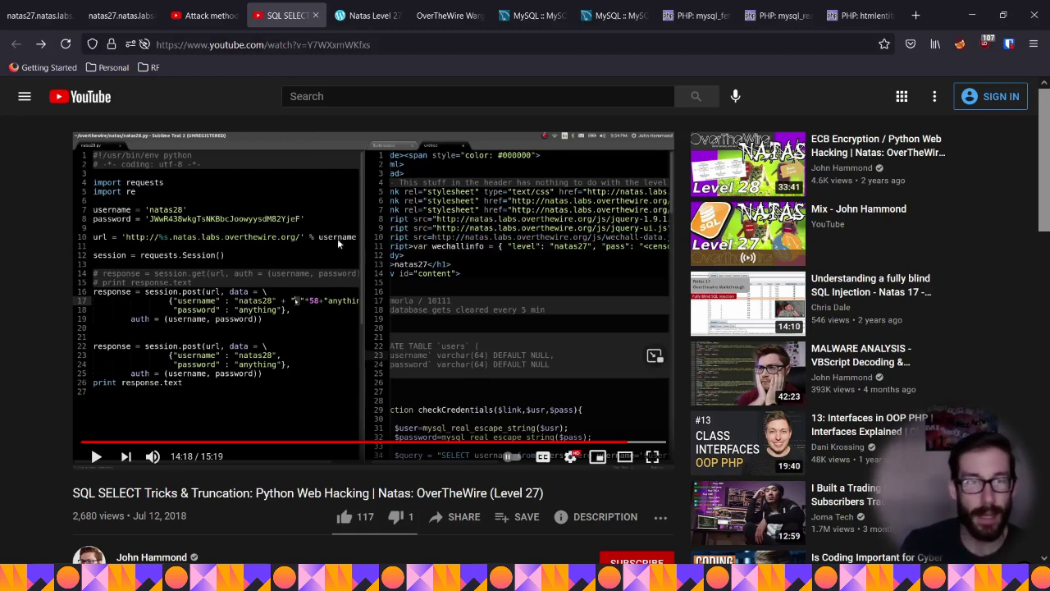
Close the two YouTube walkthroughs and the securitytimes WordPress write-up
left_click(224, 15)
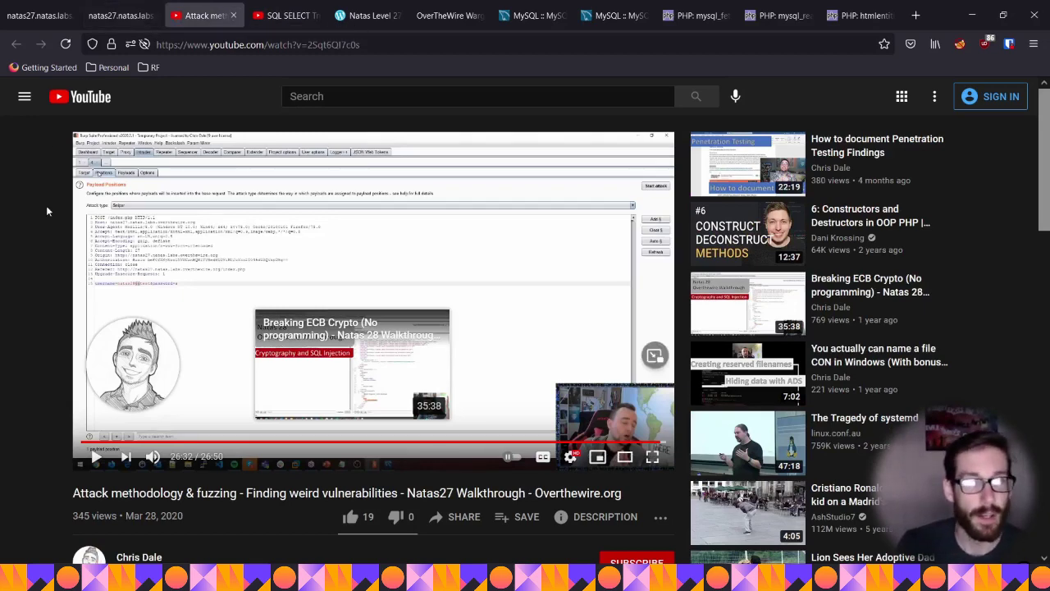
key("ctrl+w")
key("ctrl+w")
key("ctrl+w")
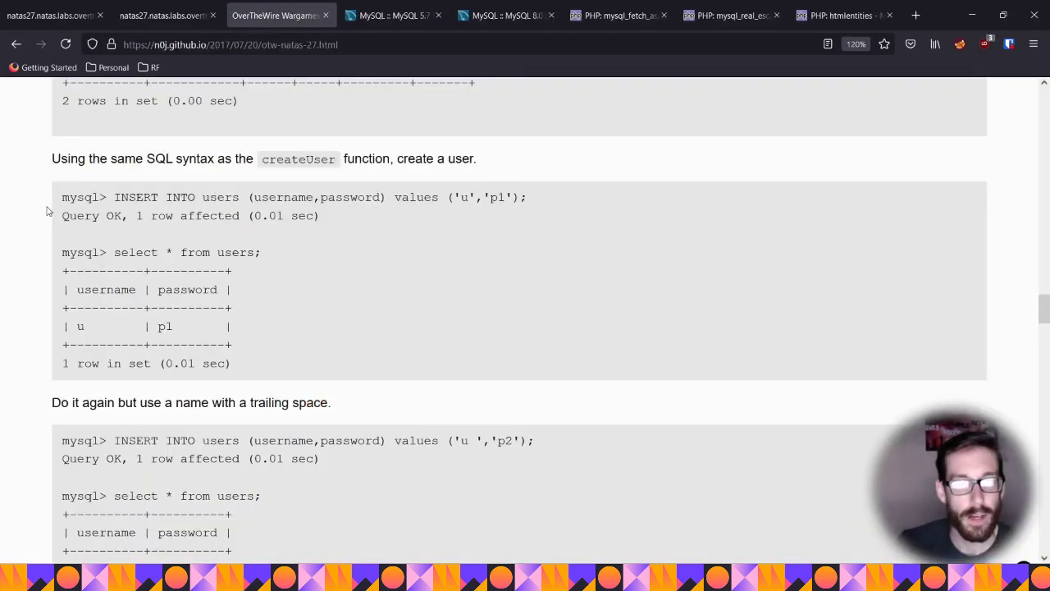
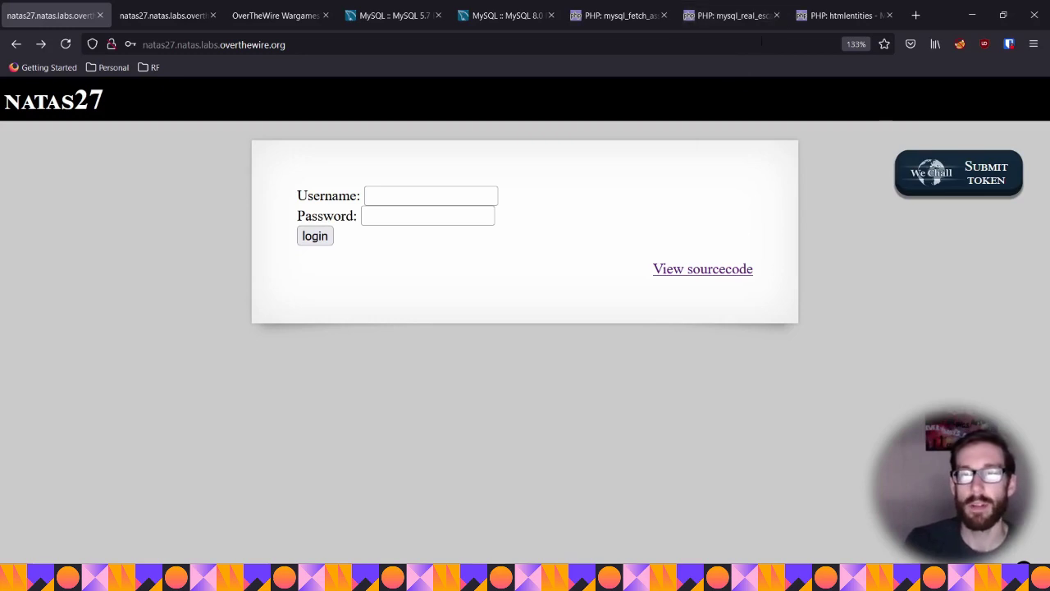
Open the PHP manual page for mysql_real_escape_string and examine the function name in its heading
left_click(737, 18)
left_click_drag(60, 287, 482, 290)
left_click(336, 289)
left_click_drag(334, 289, 1, 288)
left_click(387, 301)
triple_click(369, 307)
left_click(262, 305)
double_click(236, 289)
left_click(337, 292)
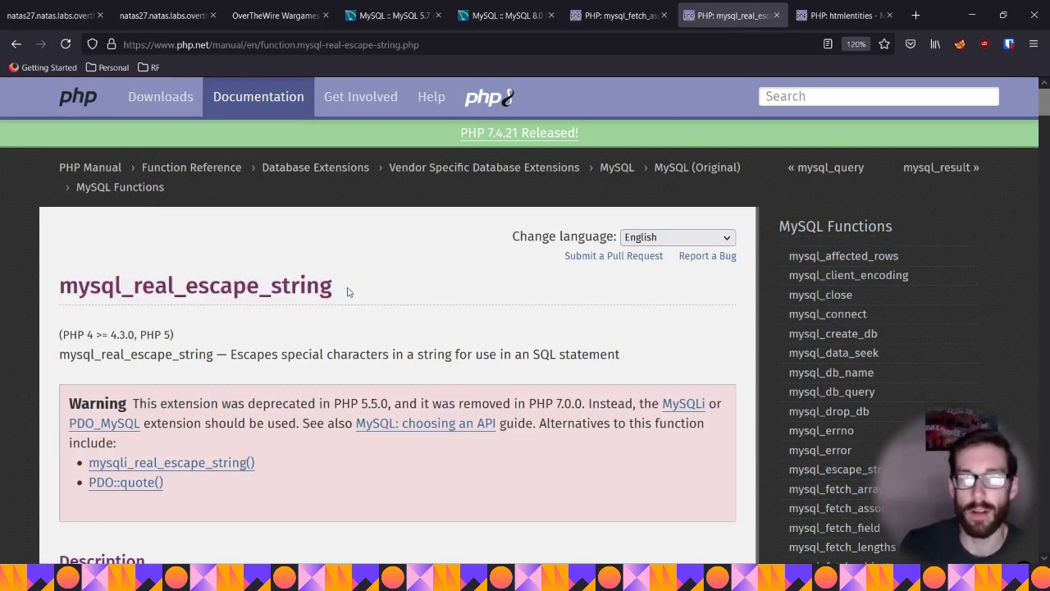
Read the deprecation warning and description on the mysql_real_escape_string manual page
double_click(329, 285)
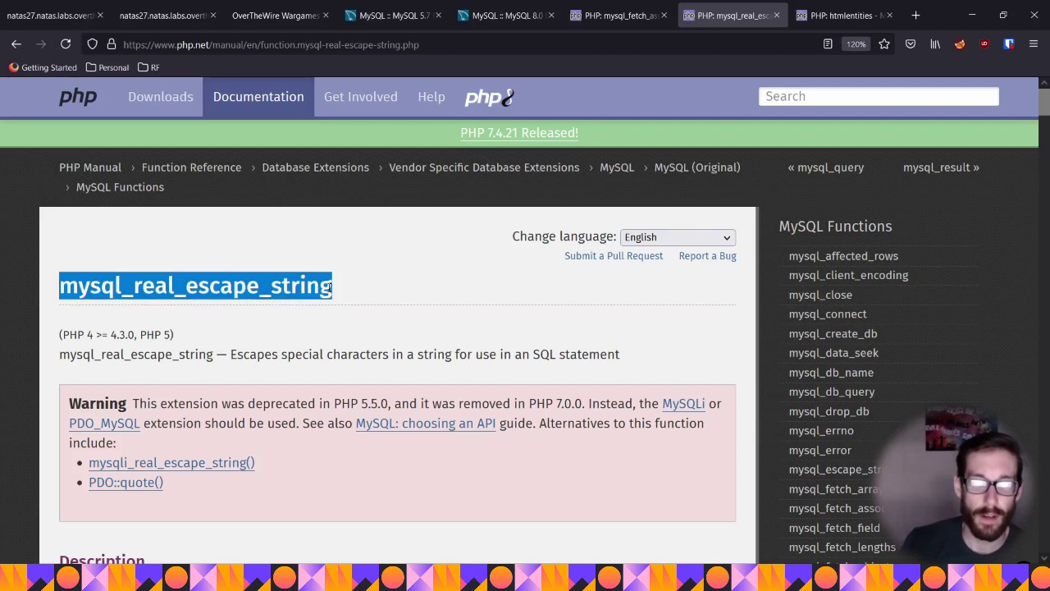
left_click(209, 406)
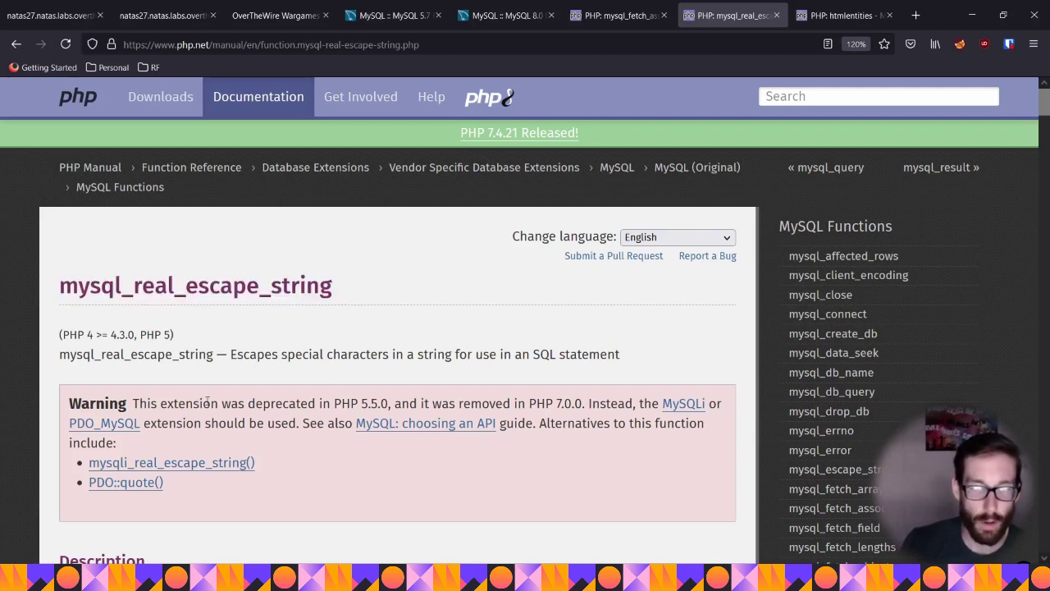
scroll(315, 397, "down", 2)
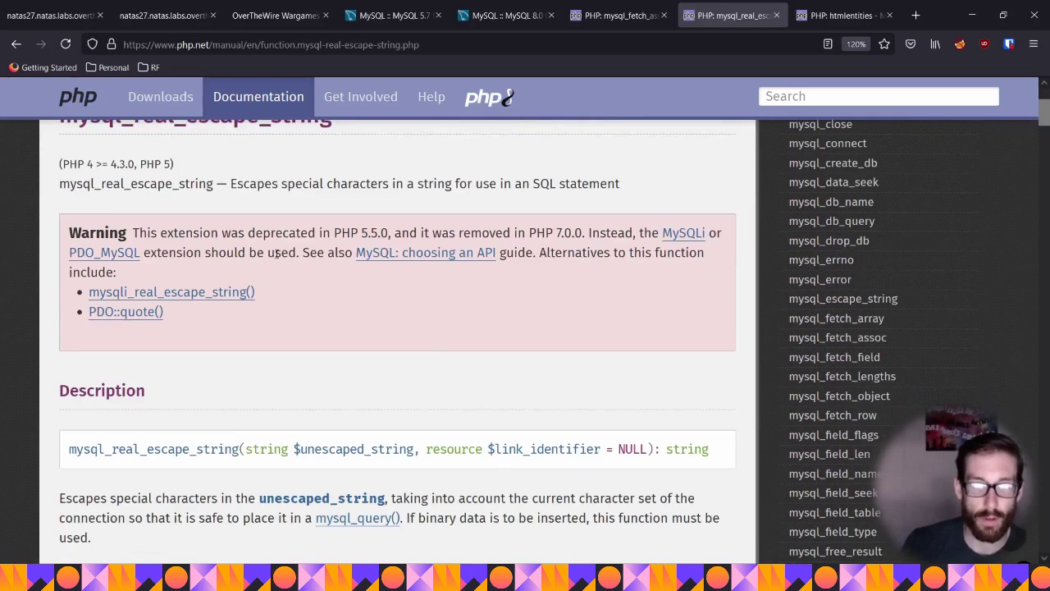
scroll(277, 252, "up", 2)
left_click_drag(313, 291, 130, 287)
left_click(505, 299)
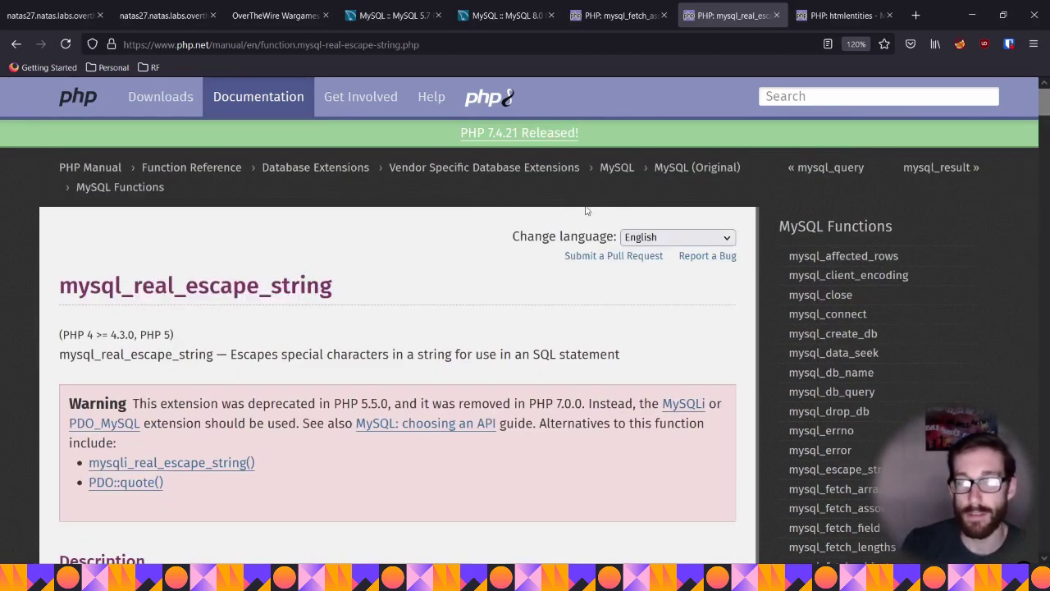
Close the mysql_real_escape_string manual page and look at the htmlentities page's heading
middle_click(719, 23)
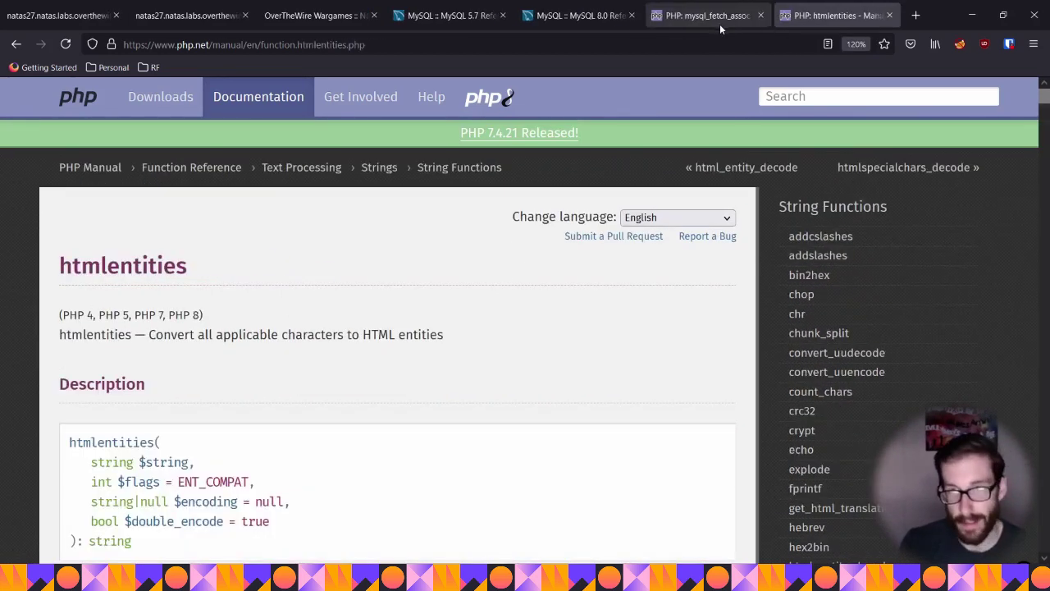
double_click(174, 267)
left_click(304, 287)
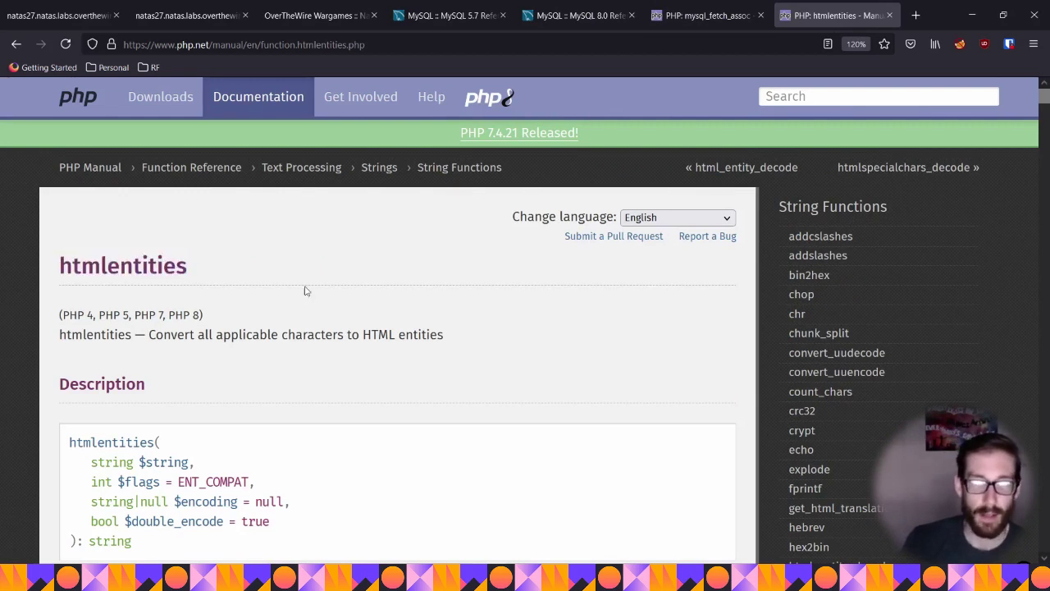
Read the htmlentities description and the ENT_IGNORE entry in the flags table, and close that manual page
left_click_drag(260, 336, 462, 338)
left_click(462, 337)
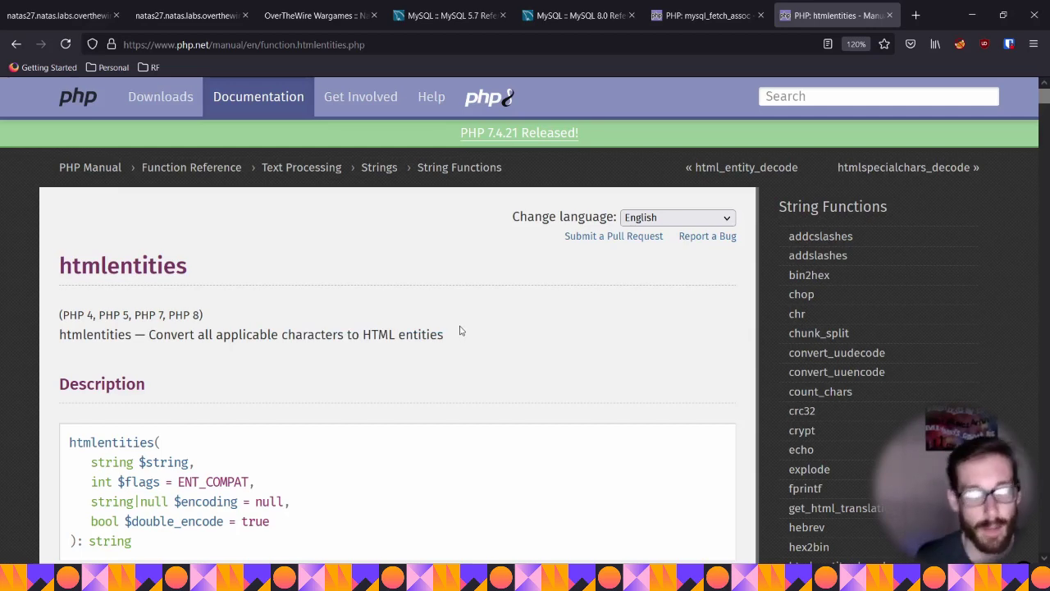
scroll(461, 331, "down", 10)
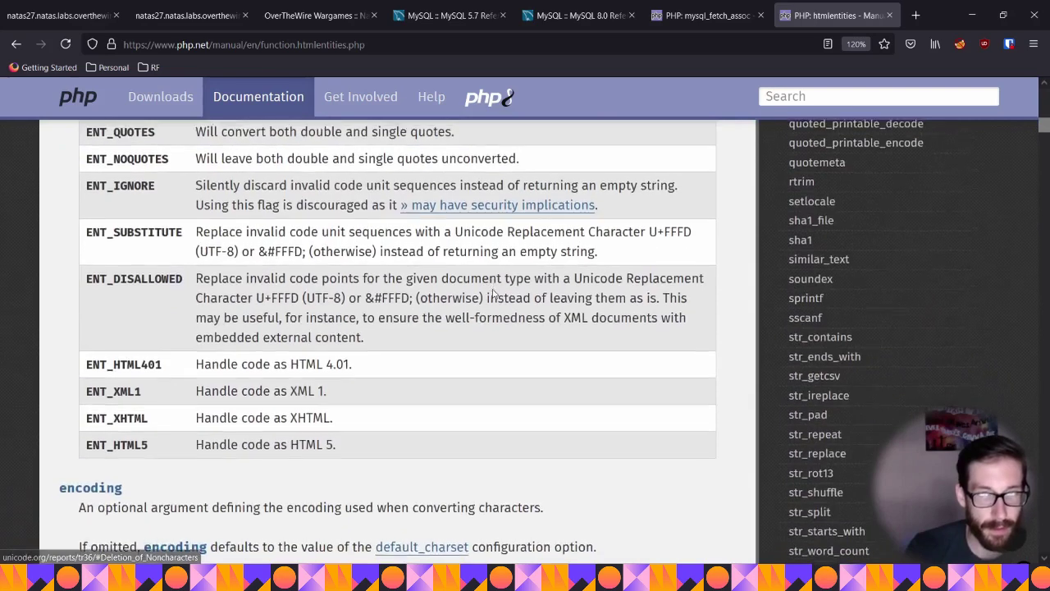
scroll(493, 293, "up", 2)
left_click_drag(85, 271, 646, 280)
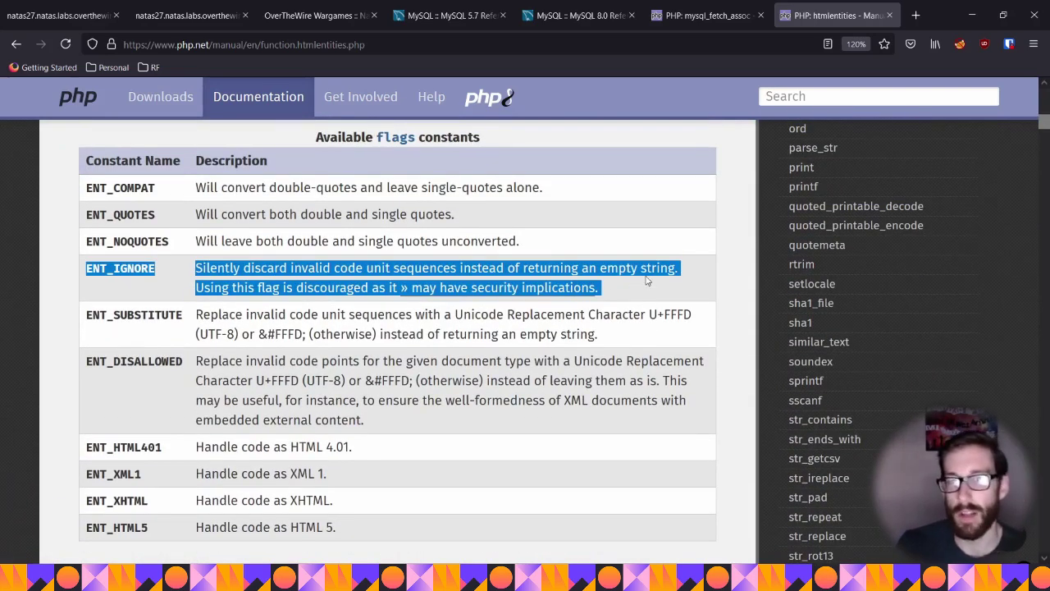
left_click(657, 238)
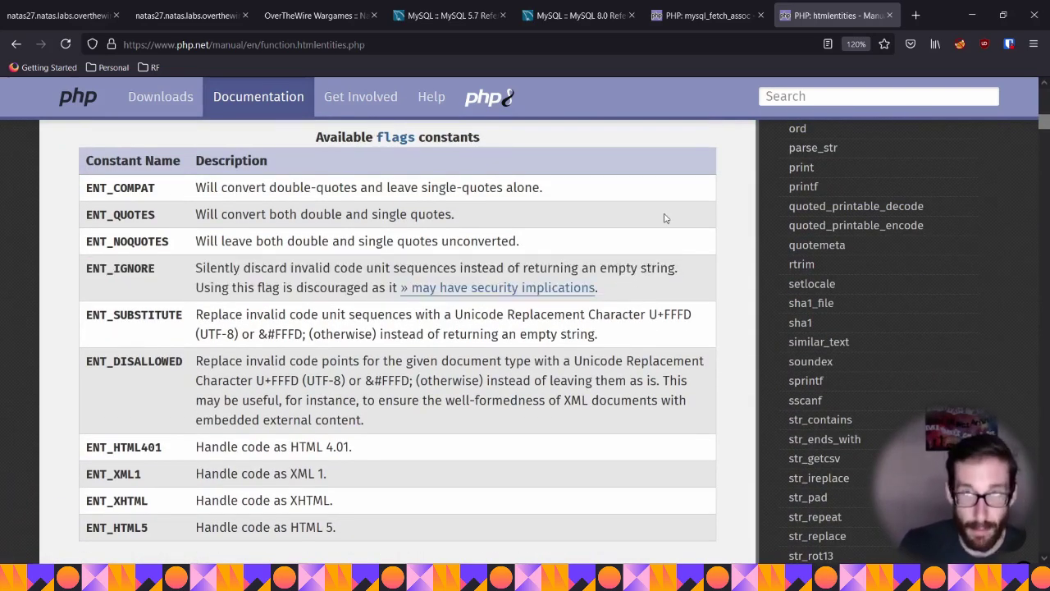
key("ctrl+w")
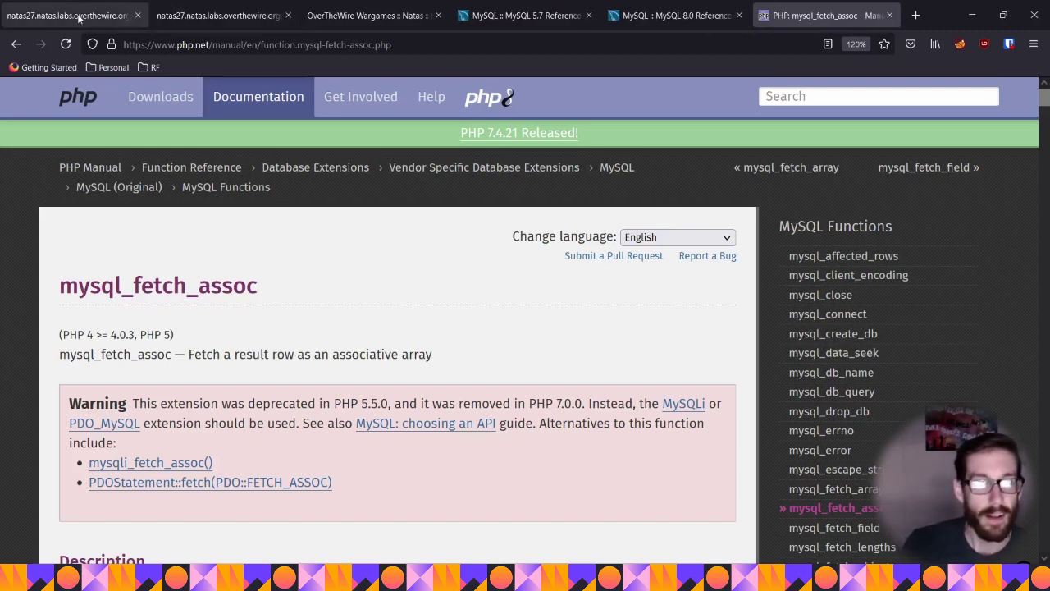
On the Natas 27 login page, open the help article about the insecure login warning and check the site's connection information
left_click(73, 14)
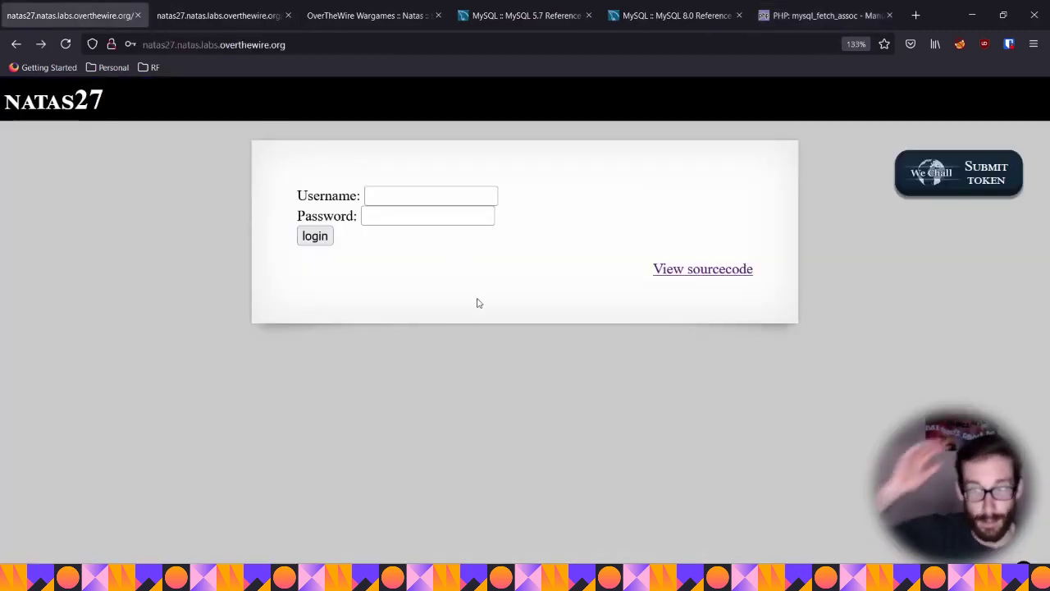
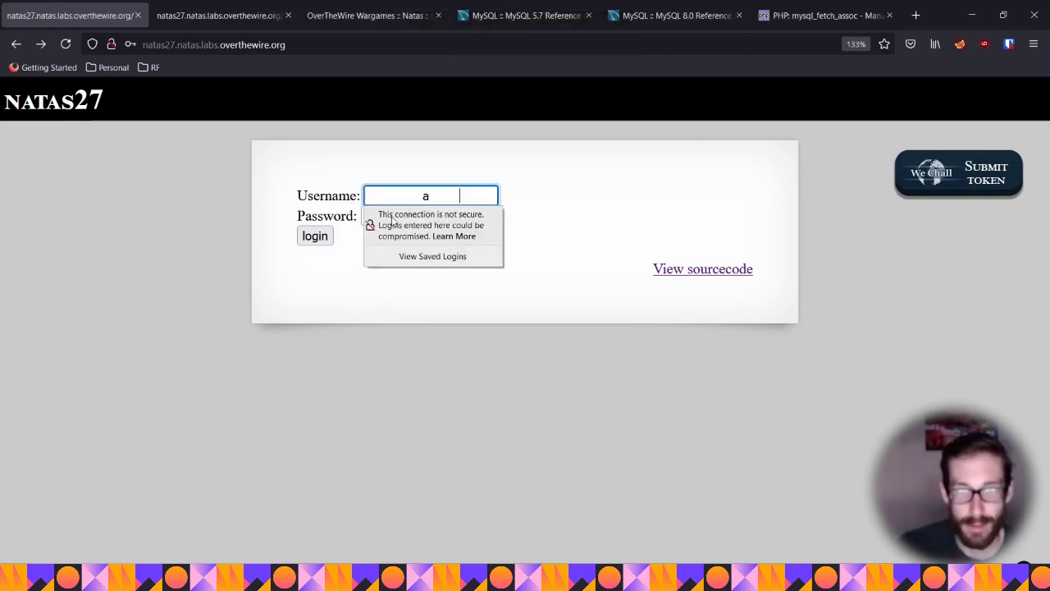
left_click(454, 235)
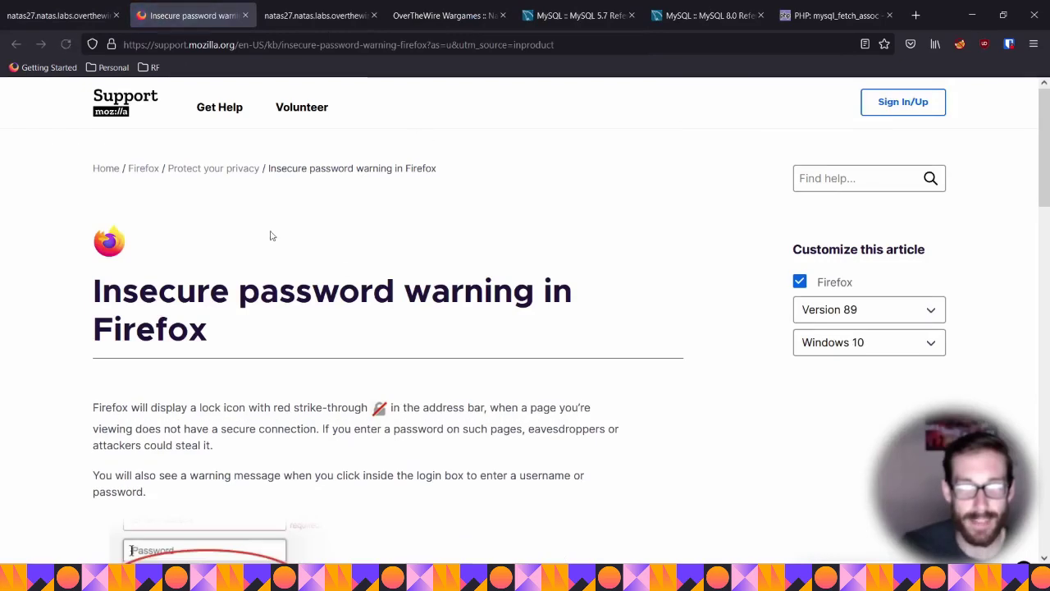
left_click(58, 16)
left_click(112, 46)
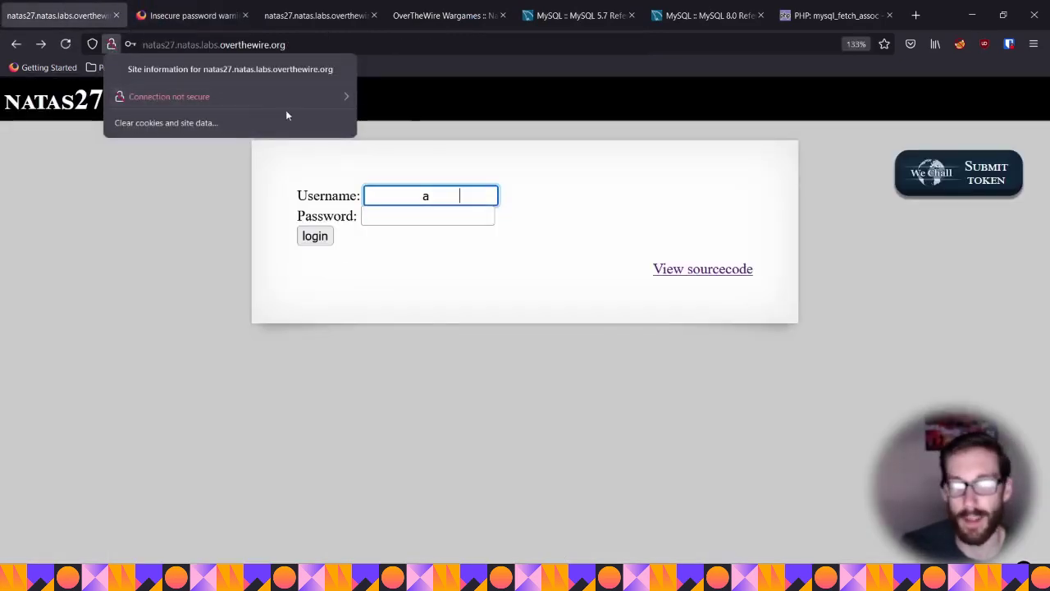
left_click(193, 16)
left_click(193, 15)
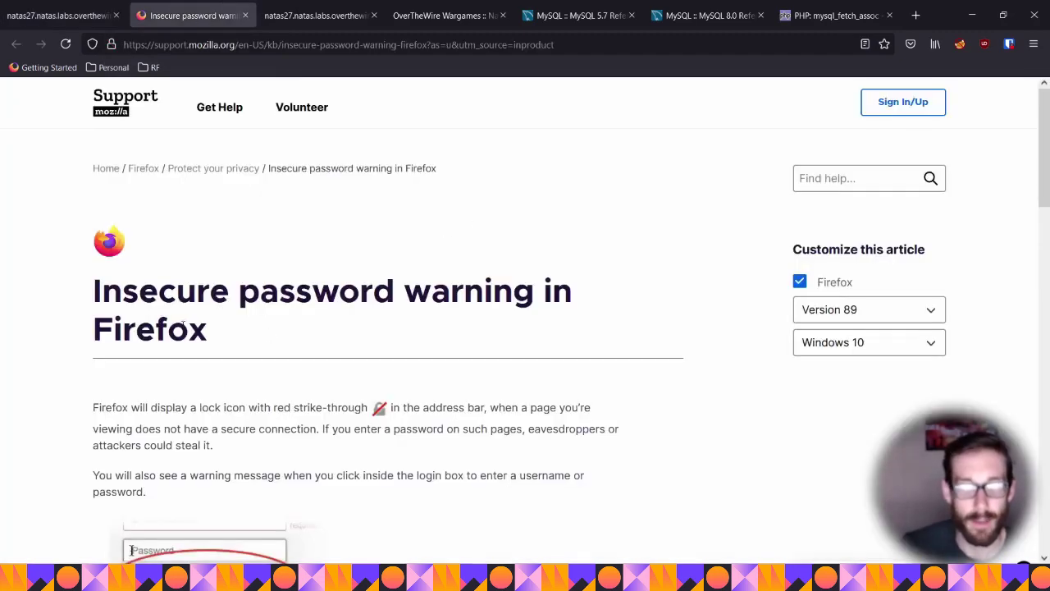
Highlight the article's explanation of the struck-through lock icon, close the article and return to the Natas 27 login form
left_click_drag(276, 408, 485, 515)
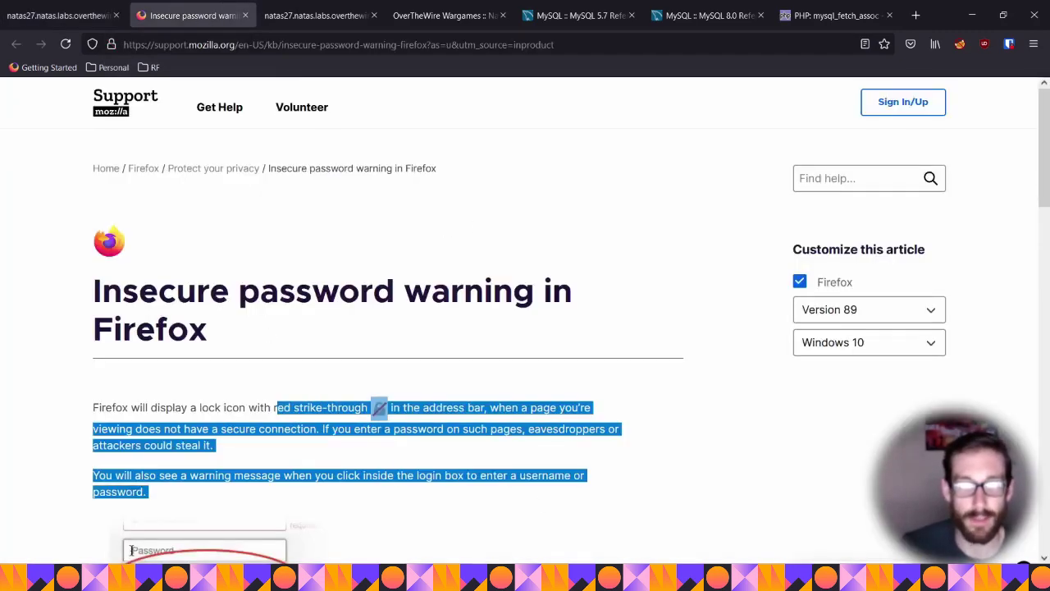
left_click(244, 14)
left_click(62, 15)
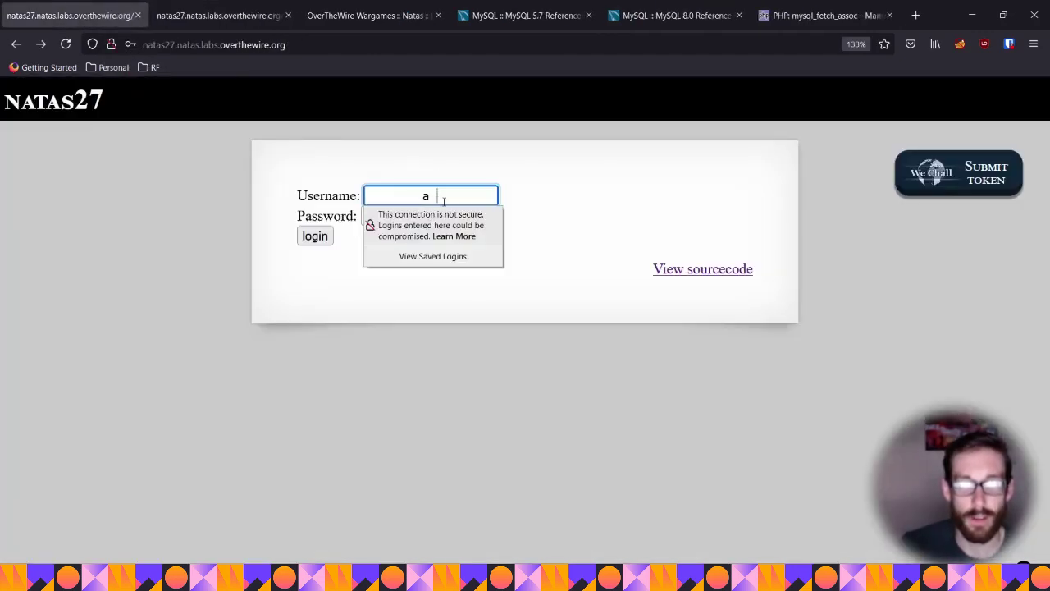
left_click(498, 172)
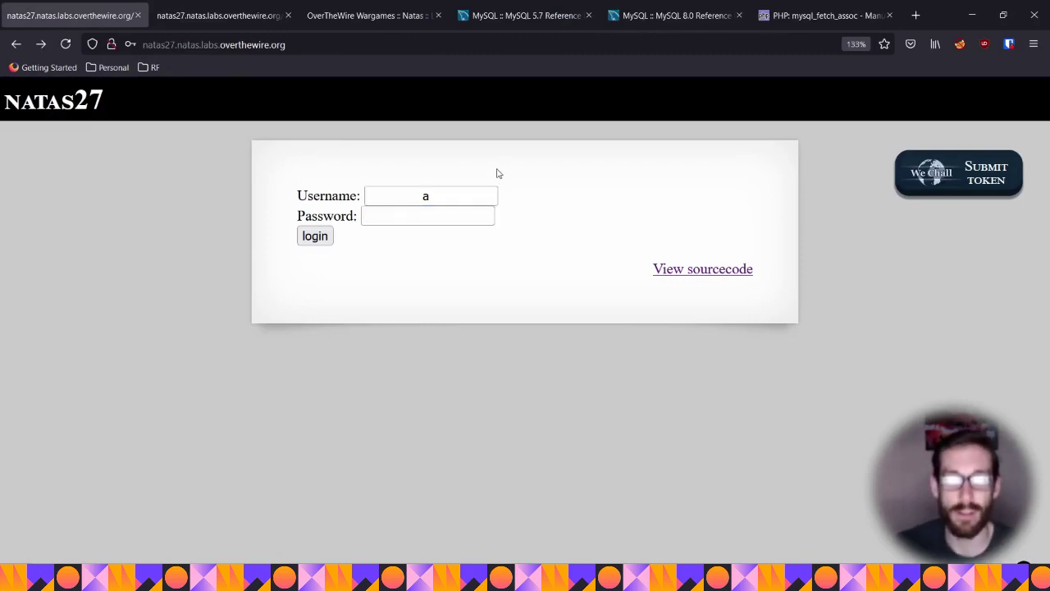
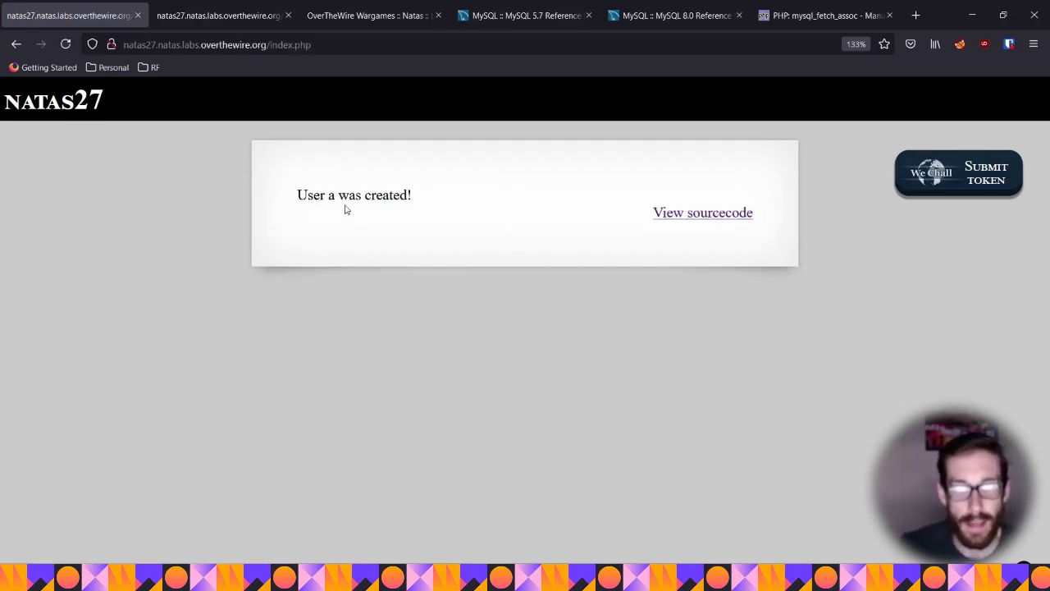
Examine the username in the user creation message and the data array returned on login
double_click(329, 195)
left_click(409, 216)
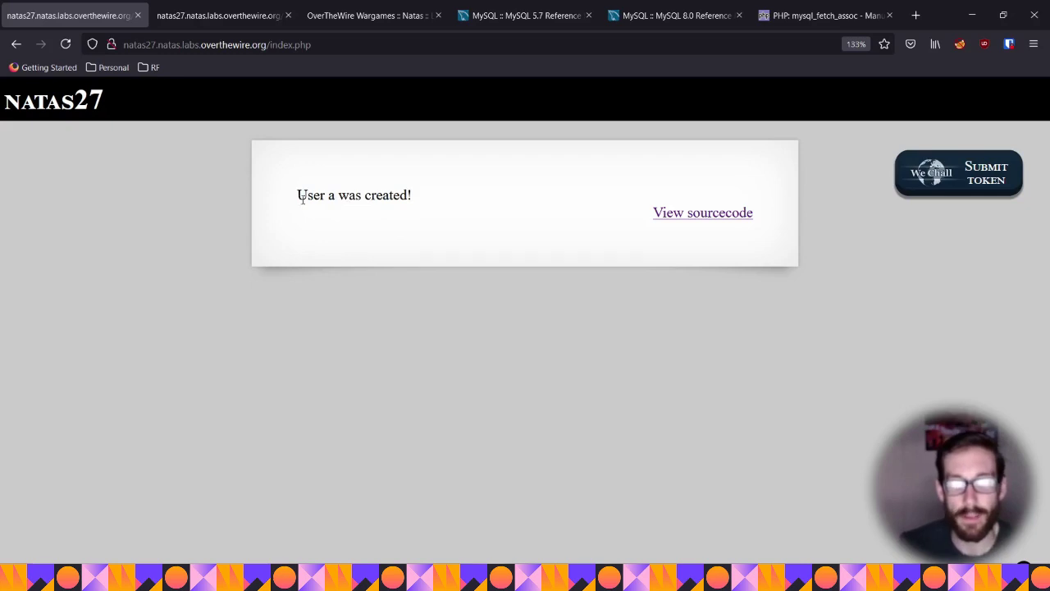
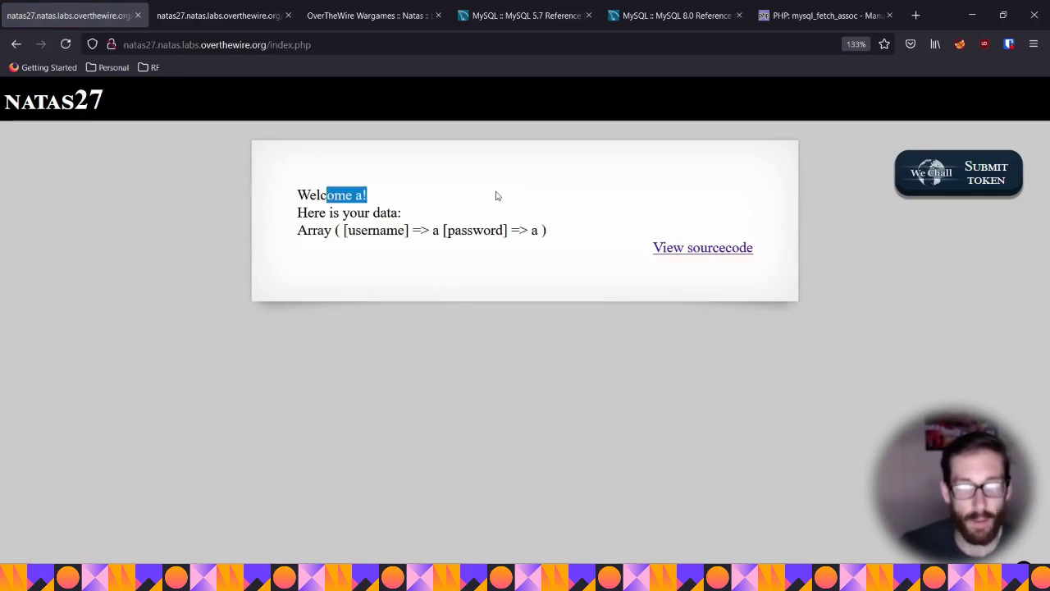
left_click(323, 213)
left_click_drag(300, 212, 584, 232)
left_click(377, 257)
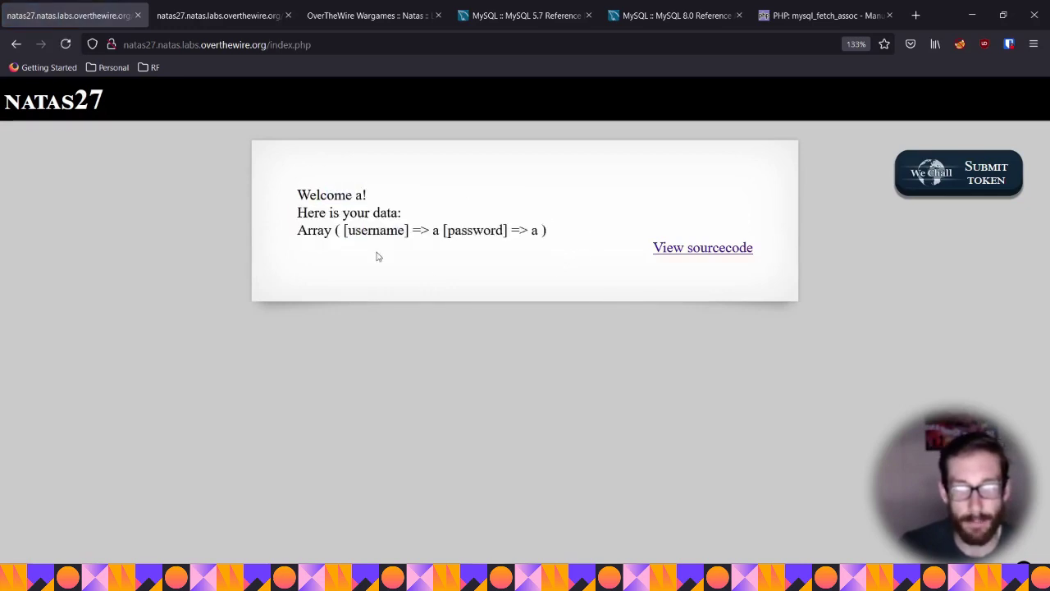
left_click_drag(302, 236, 565, 237)
left_click(568, 239)
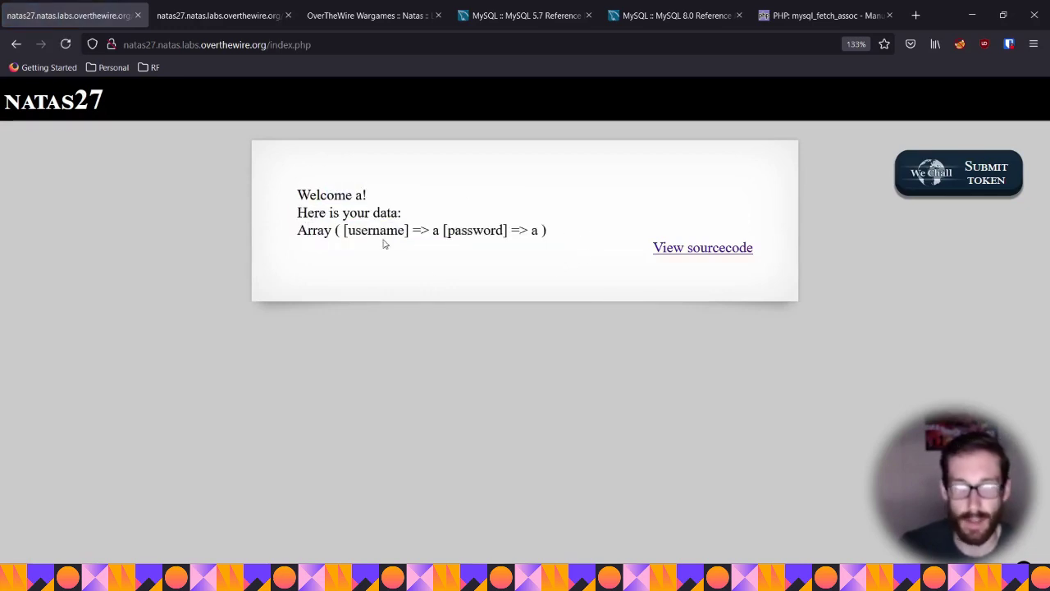
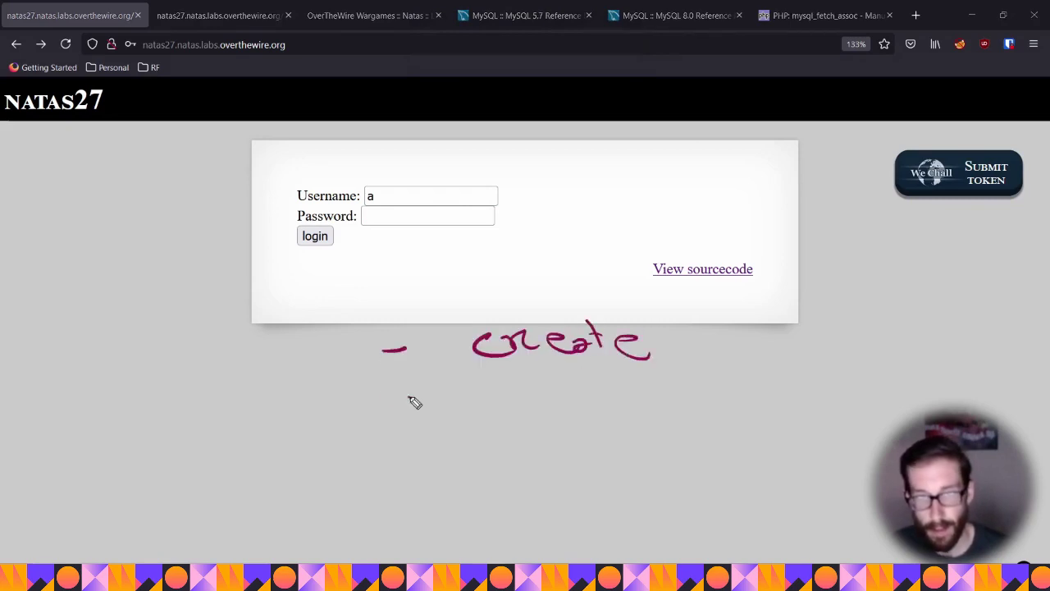
Handwrite the bullets "Return" and "Block" under "create" below the login form, with a circled sad face beside "Block"
left_click_drag(389, 398, 409, 397)
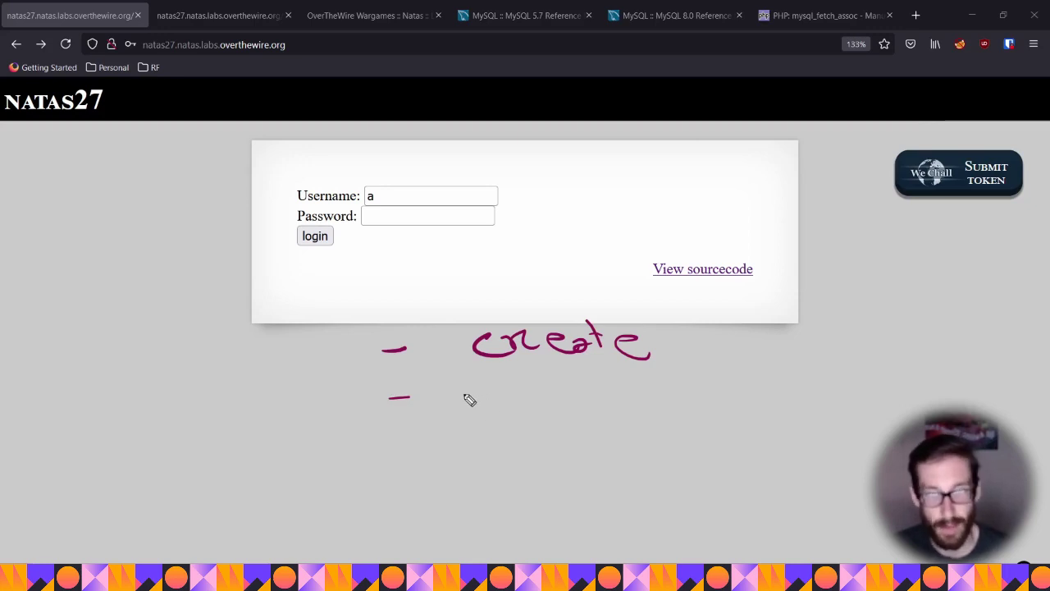
mouse_move(462, 406)
left_mouse_down()
mouse_move(586, 394)
mouse_move(601, 405)
left_mouse_up()
left_click_drag(377, 463, 403, 460)
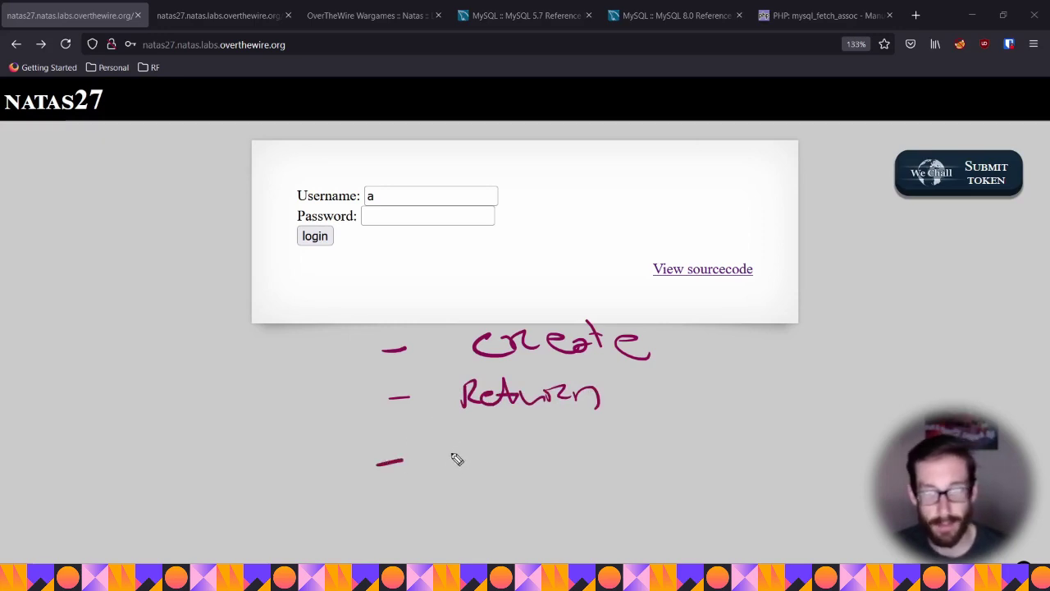
mouse_move(449, 447)
left_mouse_down()
mouse_move(466, 467)
mouse_move(640, 461)
left_mouse_up()
left_click_drag(645, 420, 644, 435)
left_click_drag(621, 415, 621, 427)
mouse_move(592, 420)
left_mouse_down()
mouse_move(572, 458)
mouse_move(660, 420)
left_mouse_up()
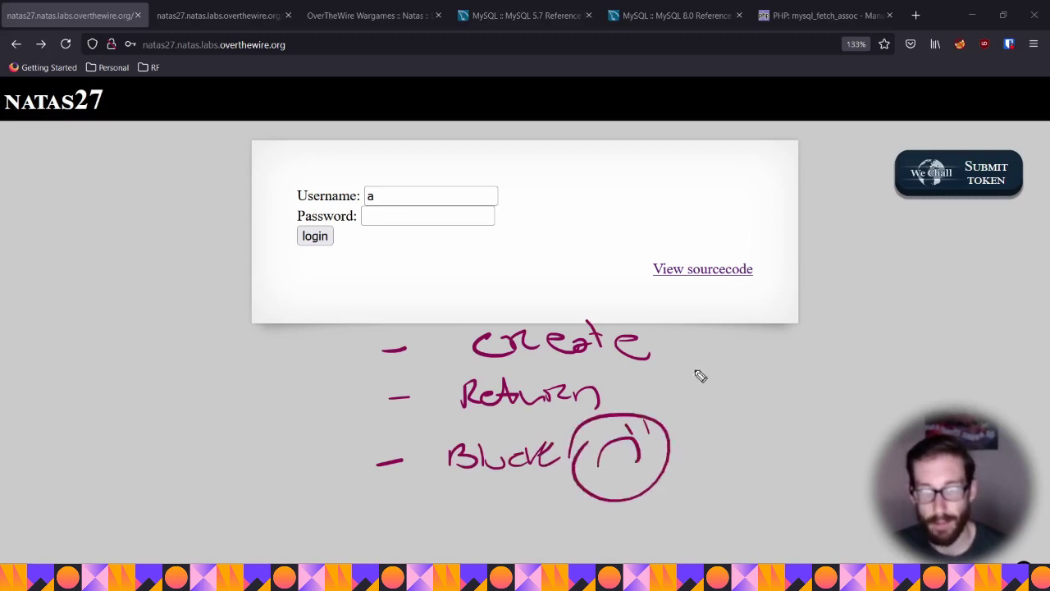
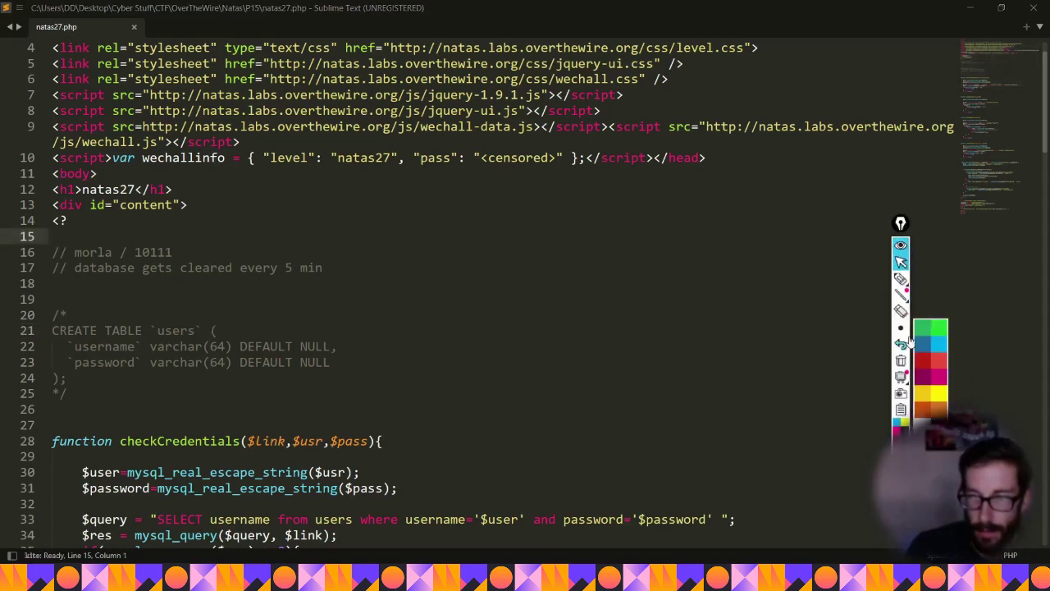
Move the annotation toolbar clear of the natas27.php code and highlight the comment about the database being cleared every 5 min
left_click_drag(902, 228, 969, 559)
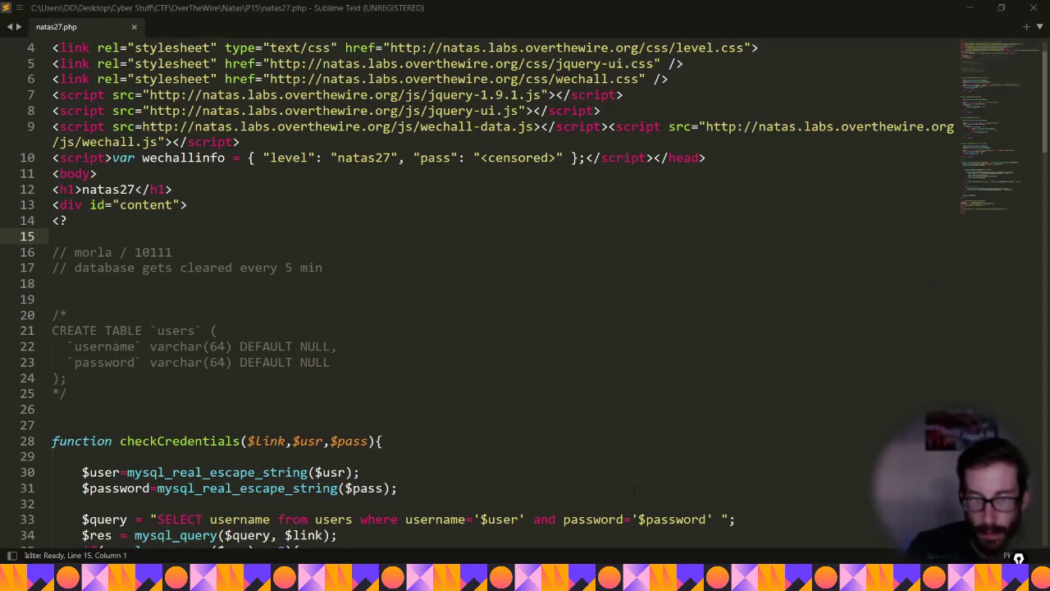
left_click(284, 268)
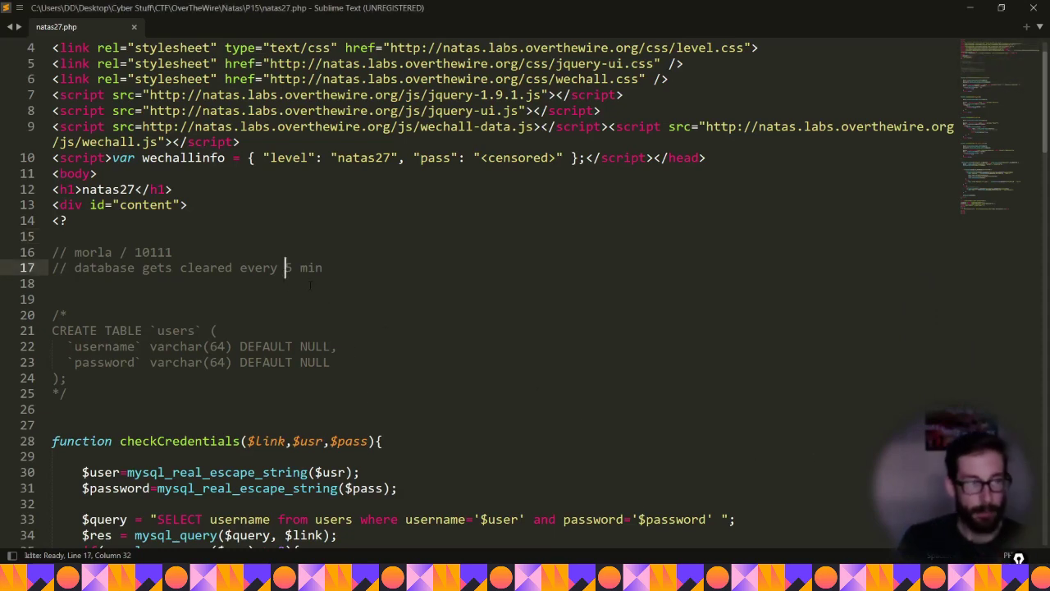
left_click_drag(411, 283, 53, 252)
triple_click(155, 269)
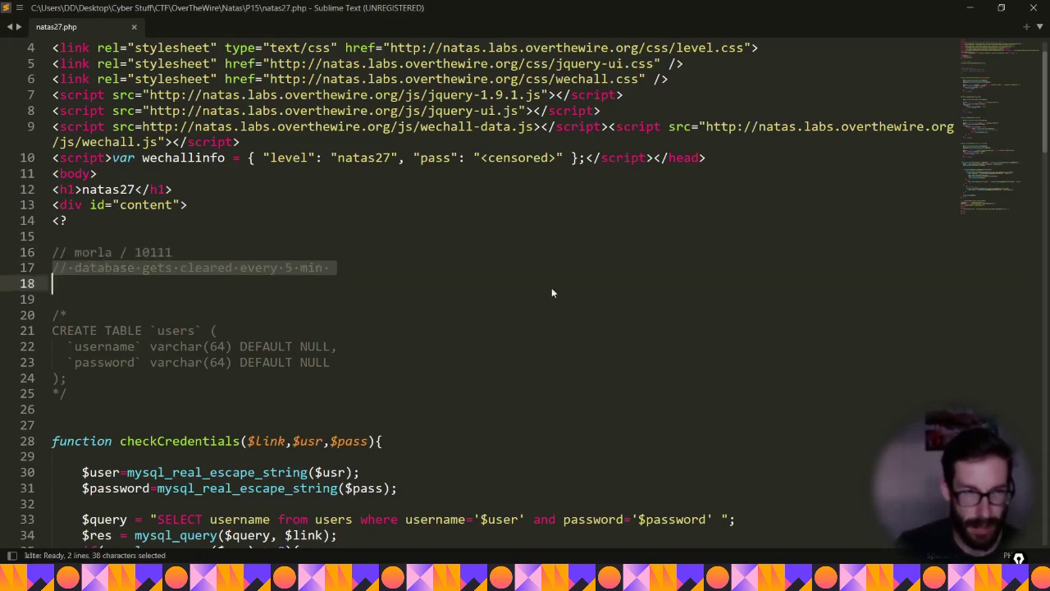
left_click(357, 269)
left_click_drag(352, 281, 1, 233)
left_click(265, 268)
Highlight the HTML header markup and opening comments at the start of natas27.php
scroll(329, 276, "down", 1)
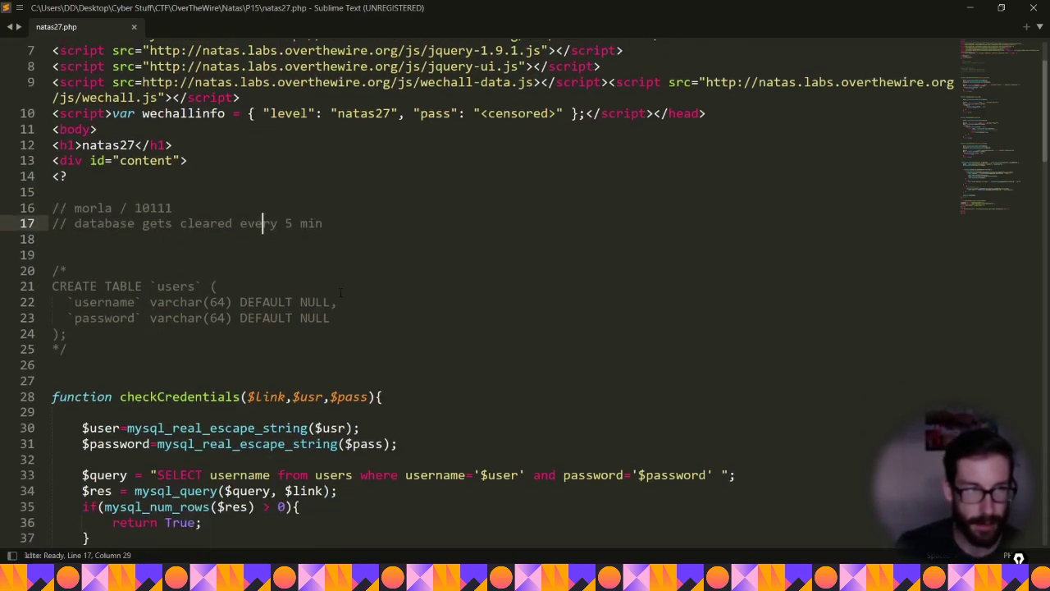
scroll(344, 283, "up", 2)
scroll(349, 281, "down", 2)
scroll(352, 276, "up", 2)
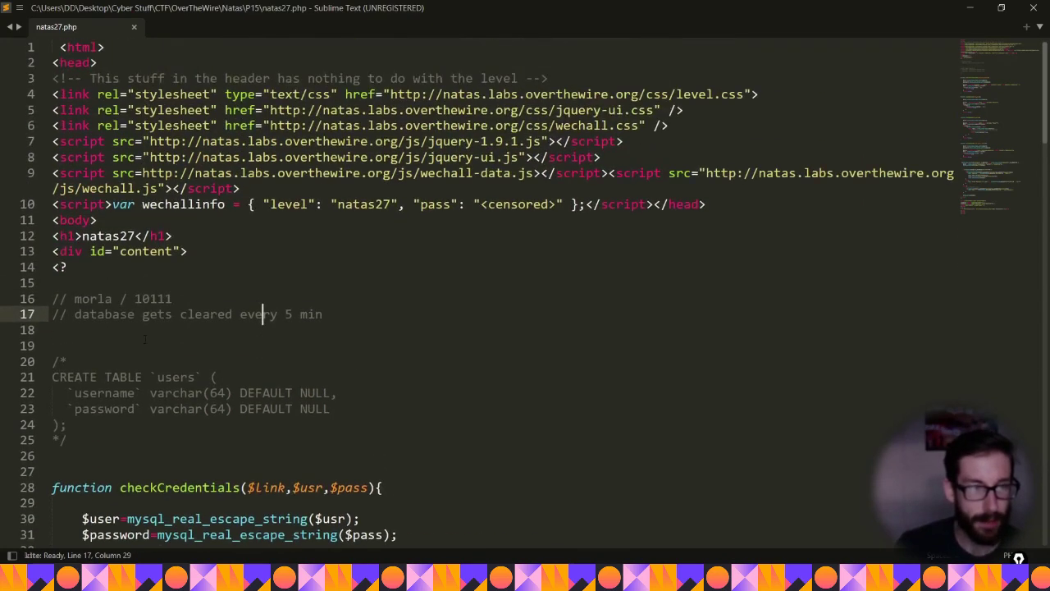
left_click_drag(145, 338, 190, 47)
left_click(447, 235)
Highlight the commented CREATE TABLE definition of the users table
scroll(446, 223, "down", 6)
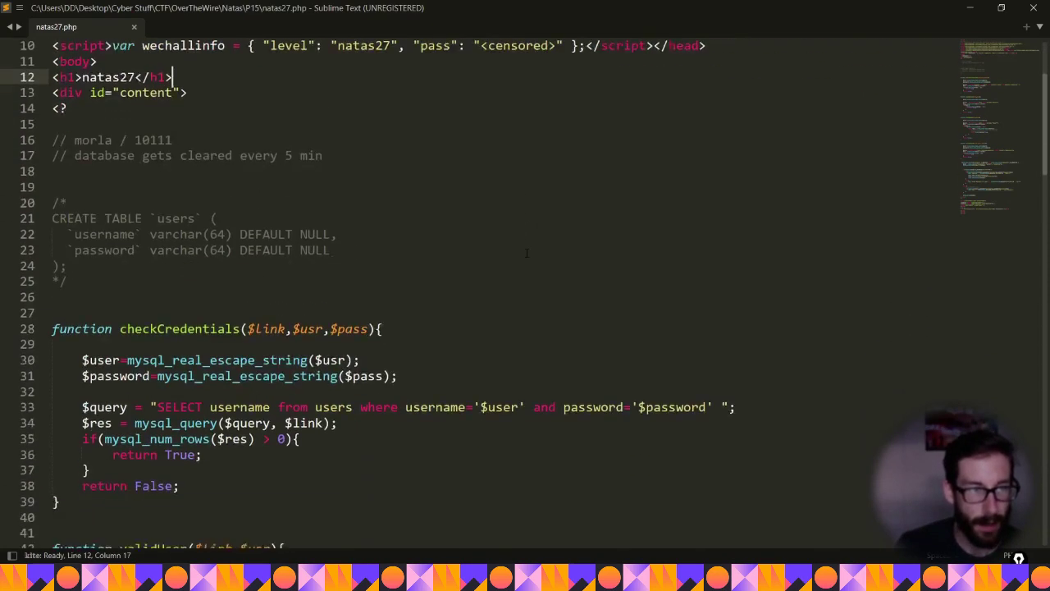
scroll(447, 224, "up", 1)
left_click_drag(69, 206, 51, 110)
left_click(468, 214)
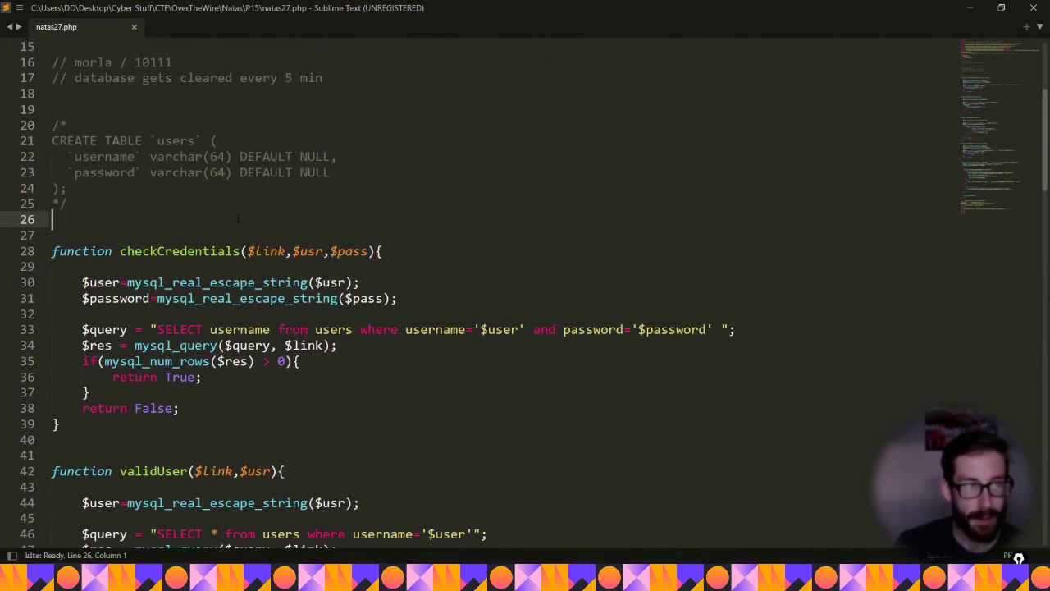
Bracket the users table definition and mark its varchar(64) column types with blue pen strokes, and clear the annotations
key("ctrl+shift+3")
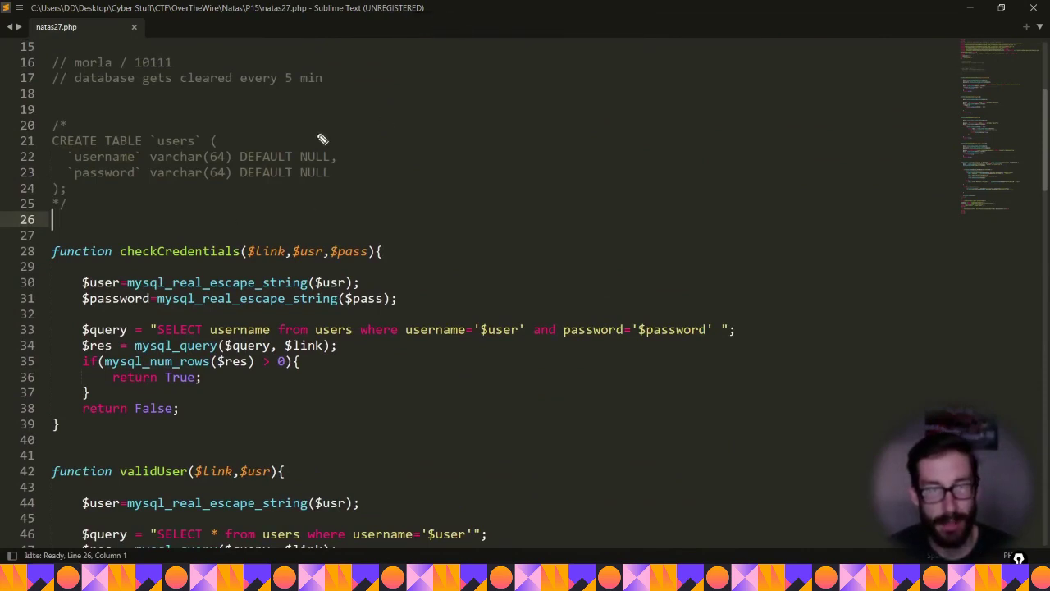
mouse_move(315, 133)
left_mouse_down()
mouse_move(393, 192)
mouse_move(320, 190)
left_mouse_up()
left_click_drag(233, 189, 140, 197)
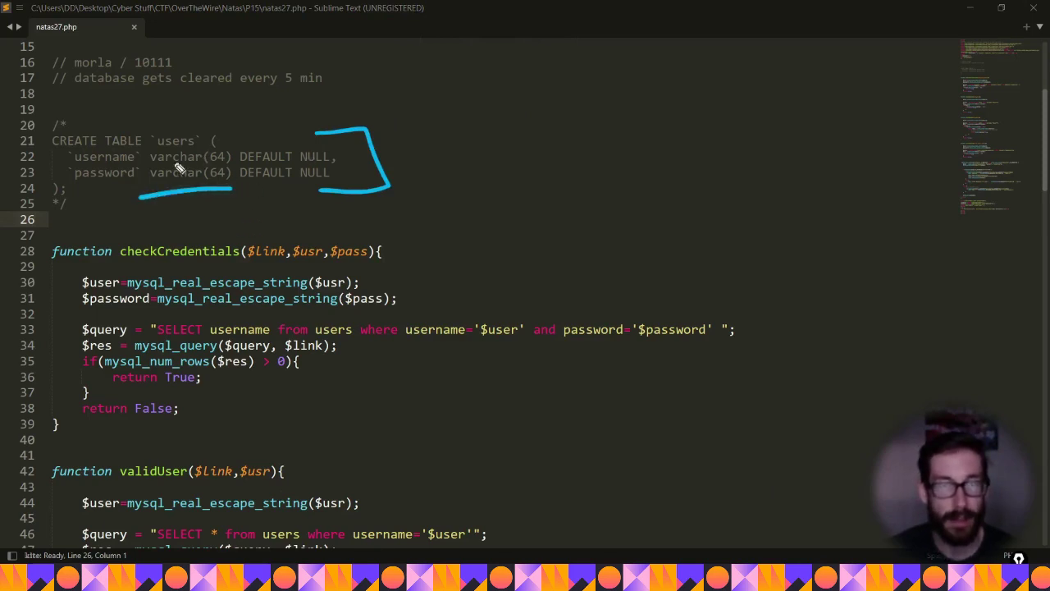
mouse_move(154, 157)
left_mouse_down()
mouse_move(233, 164)
mouse_move(221, 148)
mouse_move(258, 117)
left_mouse_up()
mouse_move(177, 176)
left_mouse_down()
mouse_move(201, 169)
mouse_move(168, 169)
left_mouse_up()
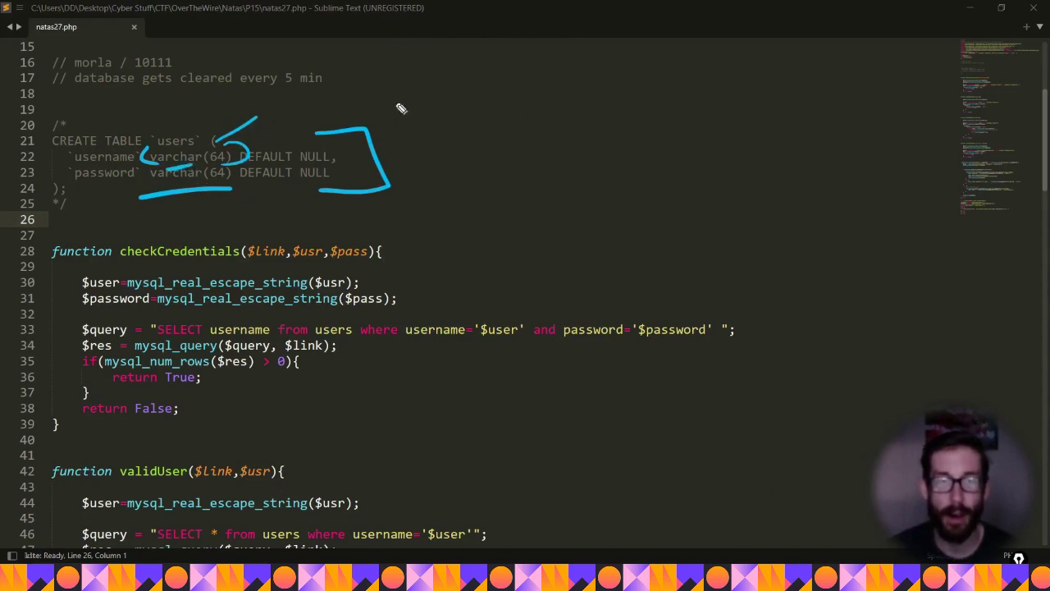
key("ctrl+shift+7")
key("ctrl+shift+2")
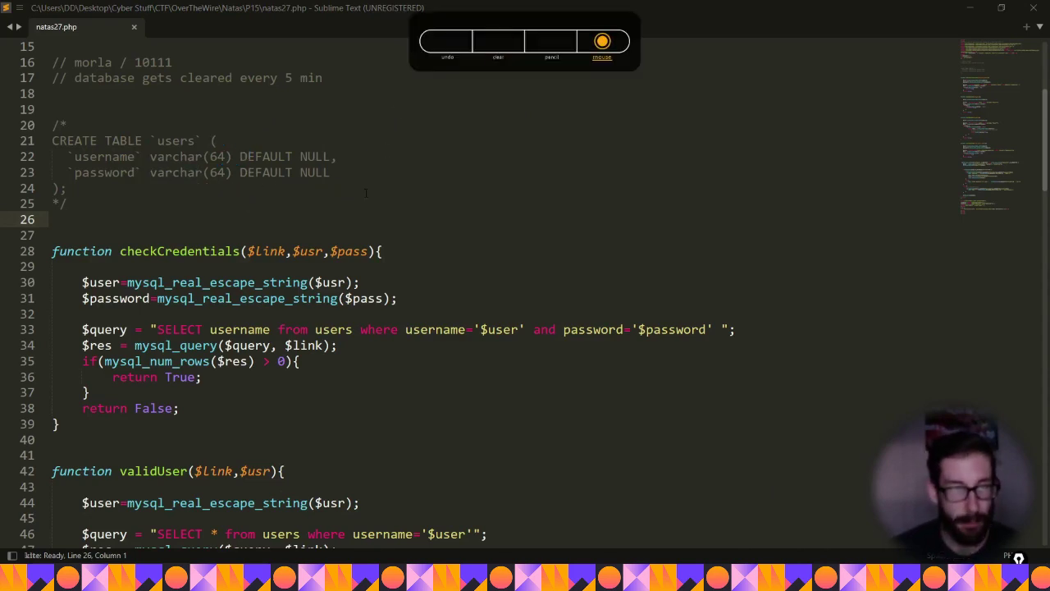
Highlight the bodies of the checkCredentials and validUser functions in natas27.php
scroll(366, 193, "down", 3)
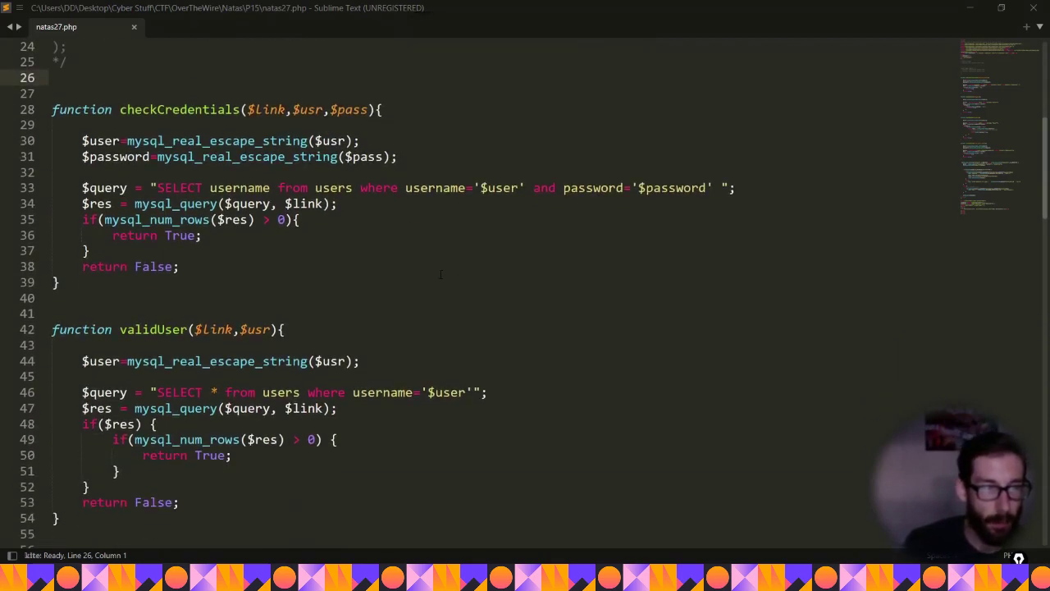
scroll(440, 274, "down", 2)
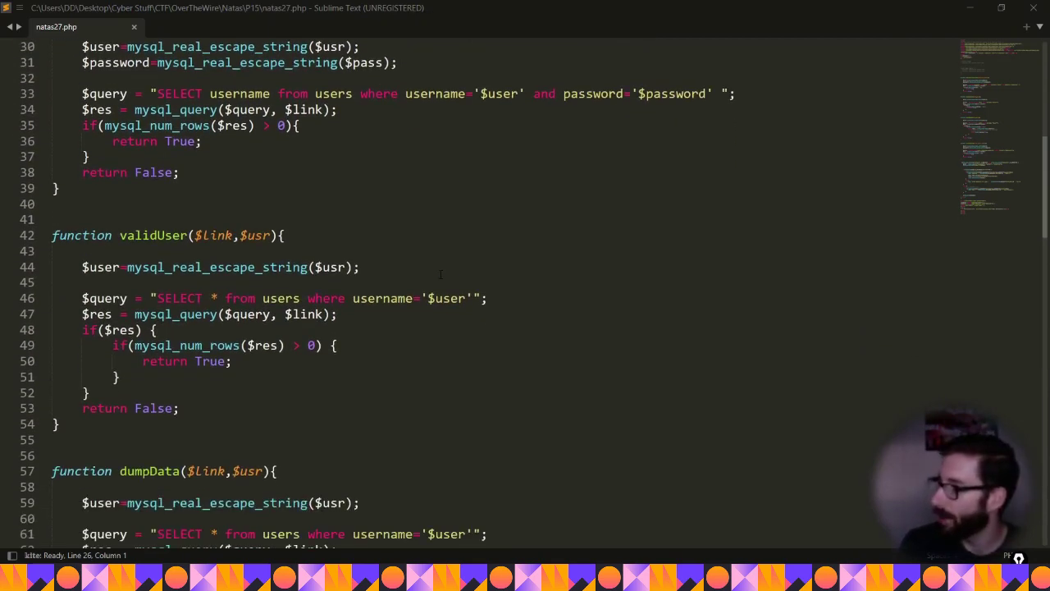
scroll(440, 275, "up", 2)
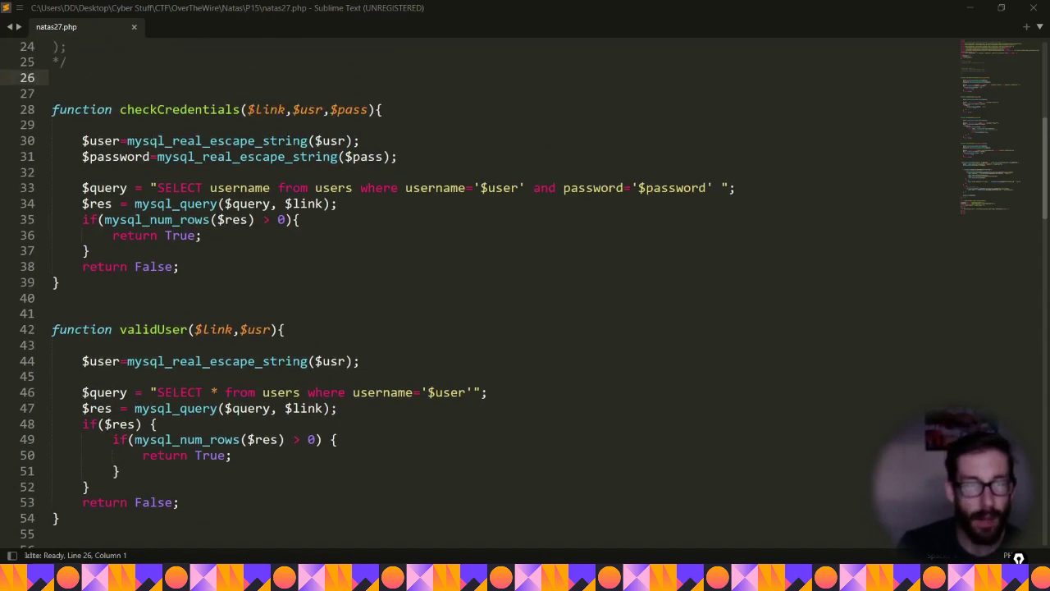
left_click_drag(74, 139, 310, 326)
left_click_drag(76, 346, 184, 533)
left_click(369, 313)
left_click_drag(115, 283, 2, 135)
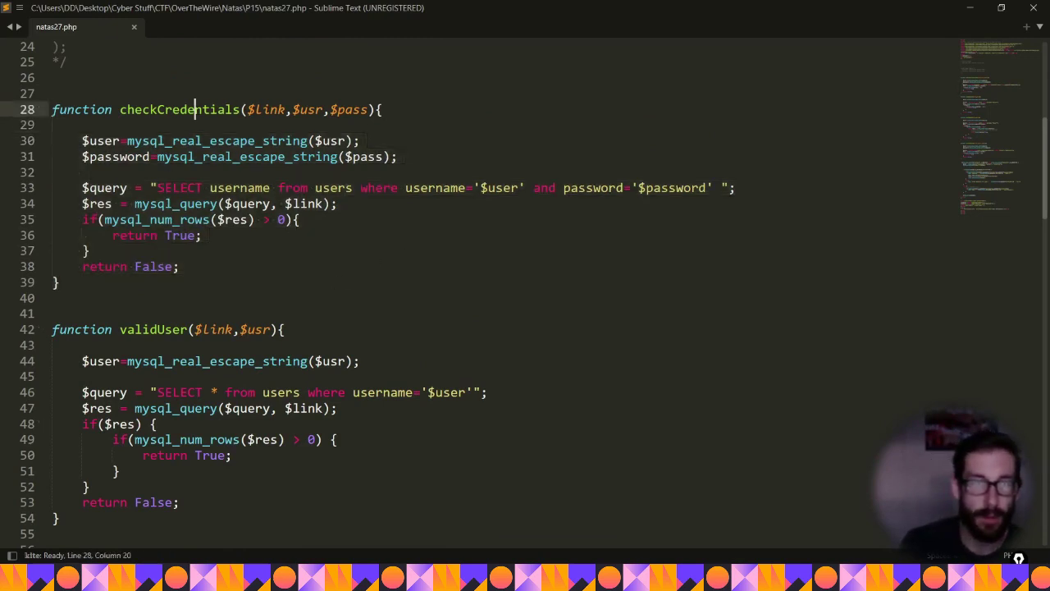
Highlight the checkCredentials function name in its definition and clear the selection
double_click(188, 109)
left_click(479, 238)
scroll(467, 263, "down", 4)
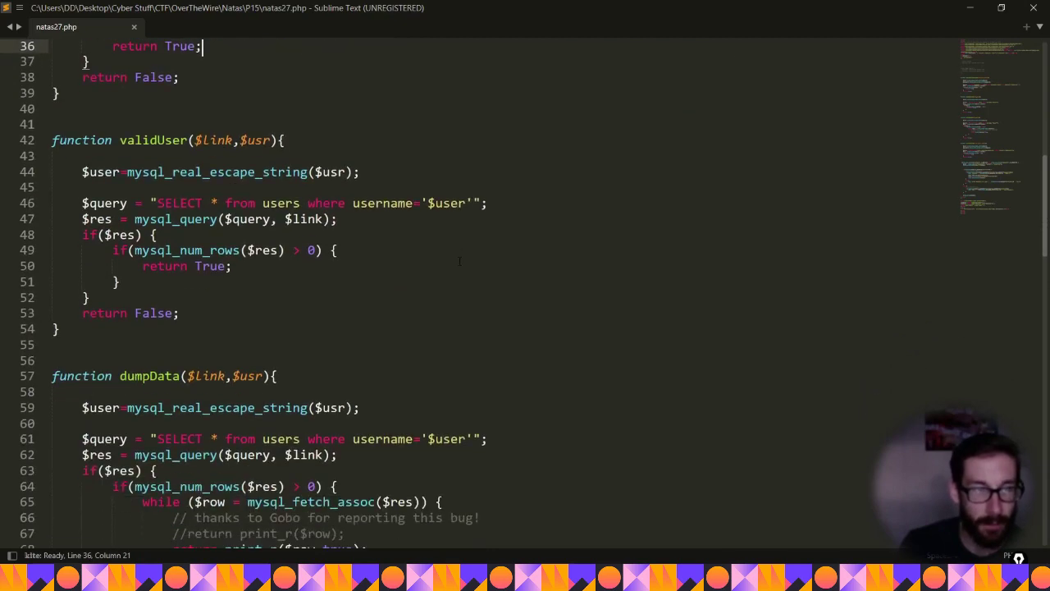
scroll(457, 287, "up", 3)
scroll(458, 287, "up", 3)
double_click(217, 156)
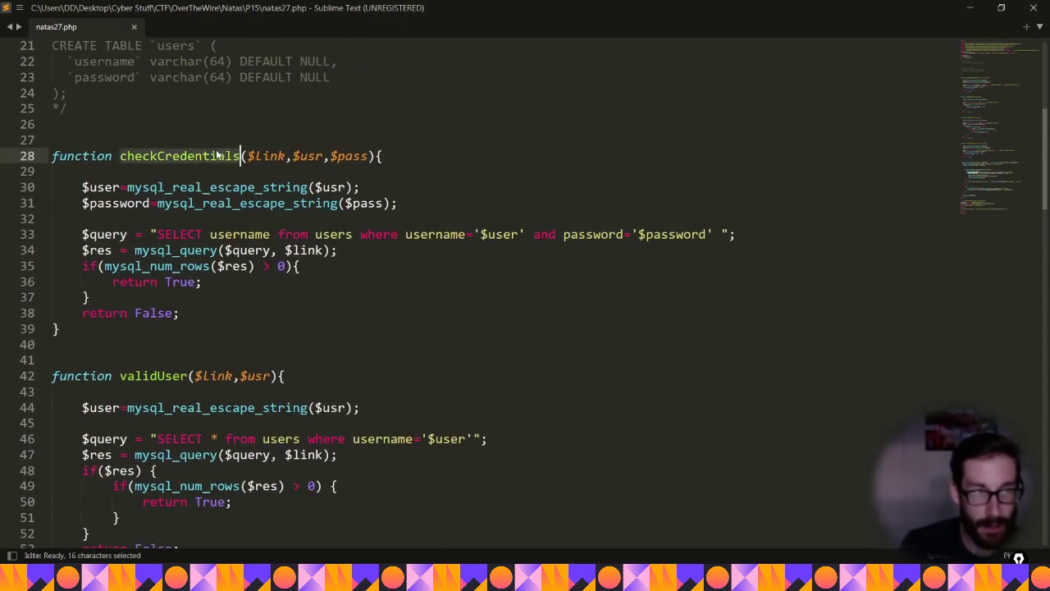
left_click(457, 137)
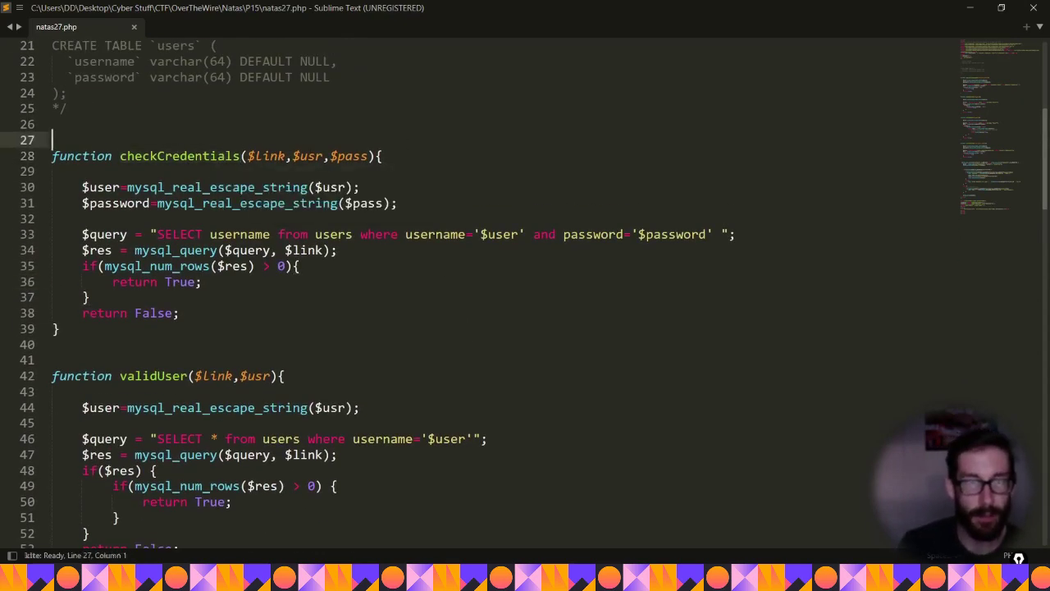
Highlight the $usr and $pass parameters of checkCredentials, its SELECT query block and its True return value
left_click_drag(293, 156, 316, 156)
double_click(353, 156)
left_click(464, 163)
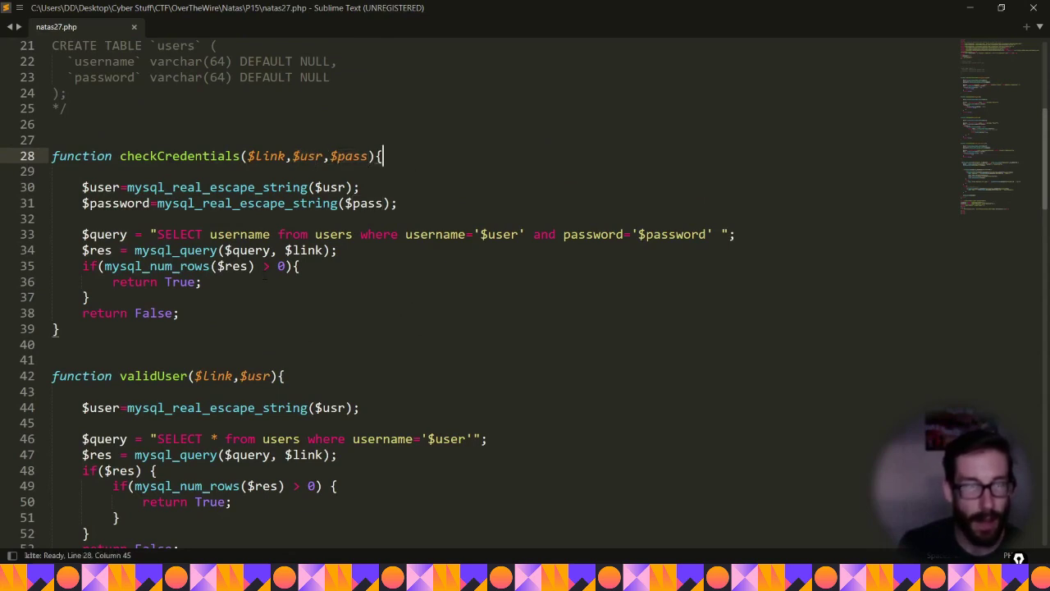
left_click_drag(265, 281, 53, 220)
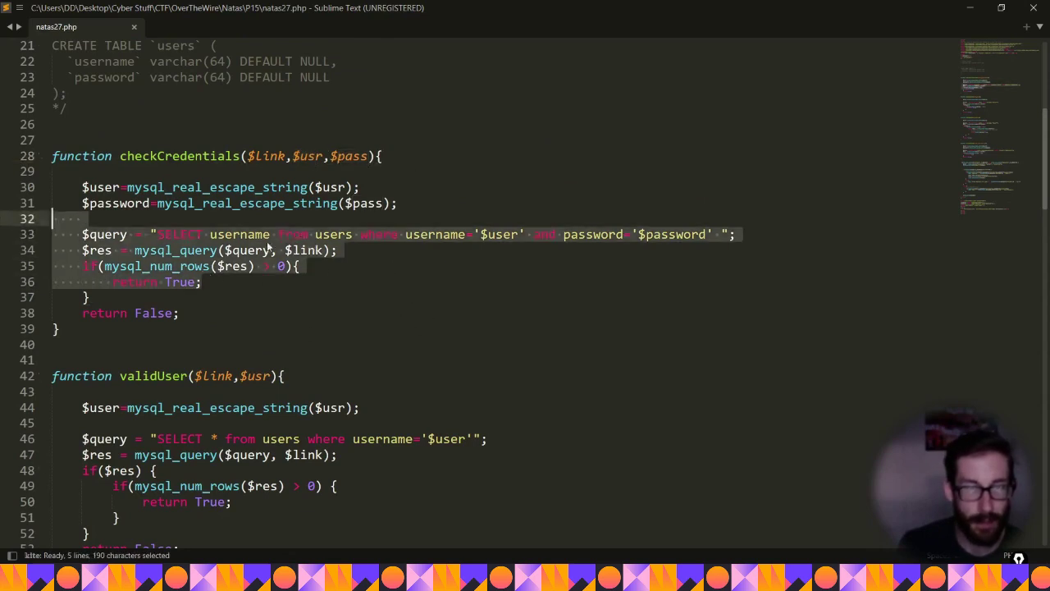
left_click(365, 187)
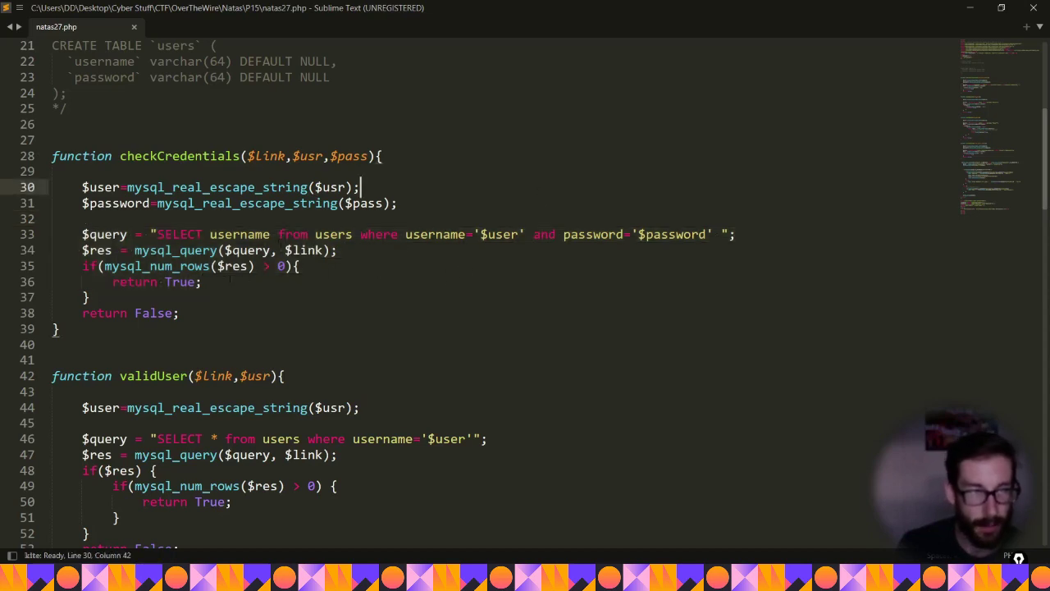
left_click_drag(188, 281, 181, 282)
left_click(246, 314)
Highlight the validUser function name and compare its definition with checkCredentials
scroll(378, 324, "down", 1)
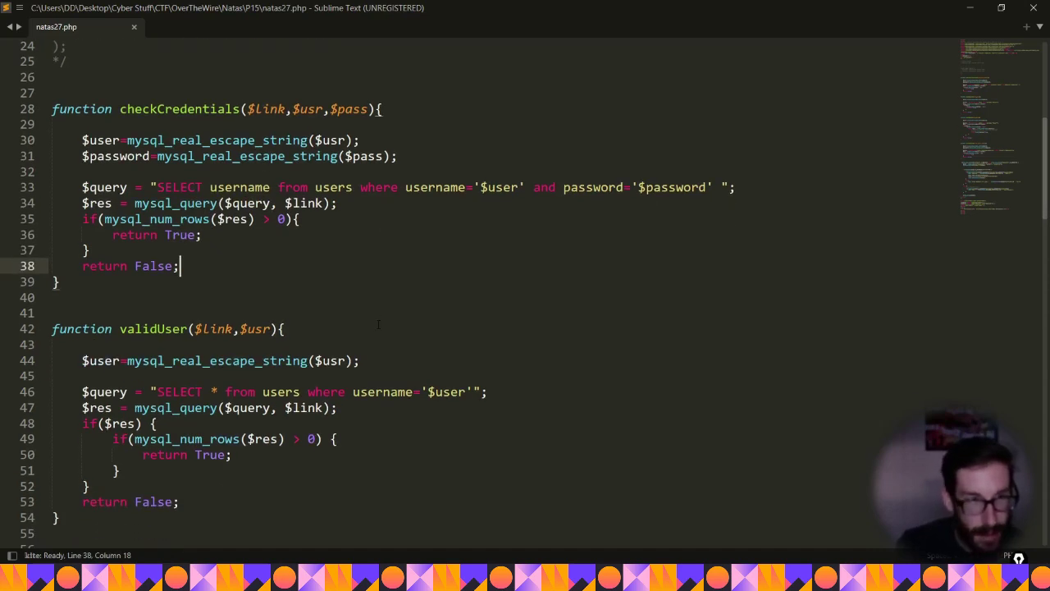
scroll(378, 324, "down", 1)
double_click(156, 282)
left_click(343, 285)
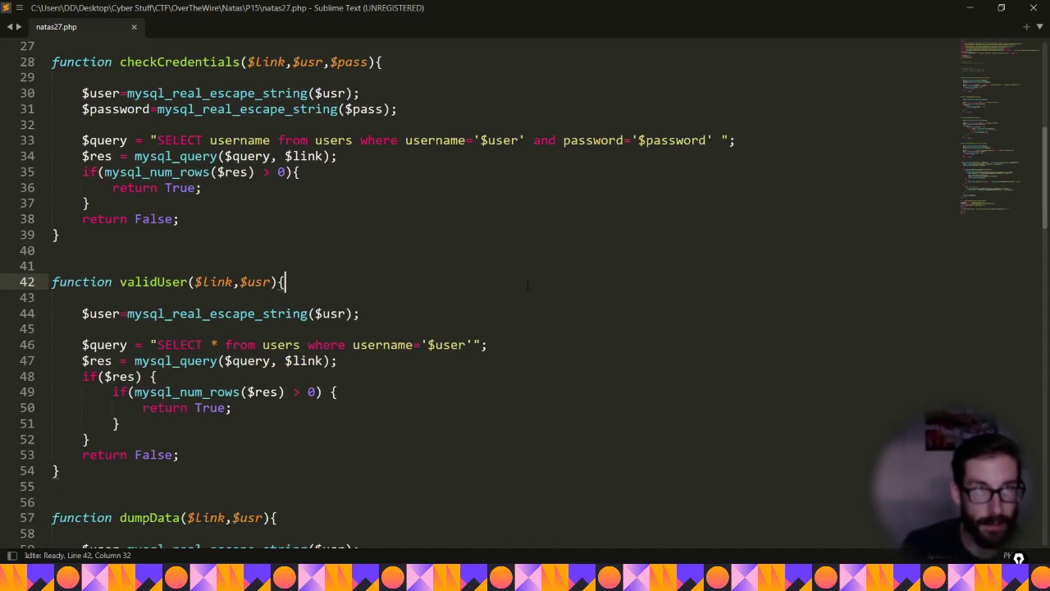
left_click(187, 62)
left_click(182, 281)
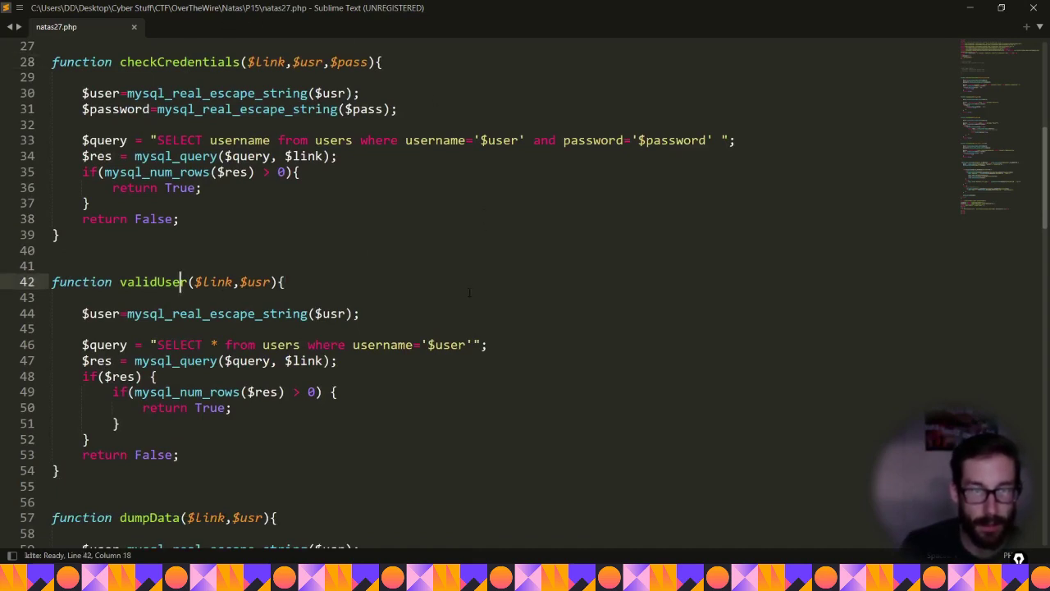
Highlight the dumpData function name and the whole dumpData function body
scroll(471, 289, "down", 2)
scroll(471, 289, "down", 4)
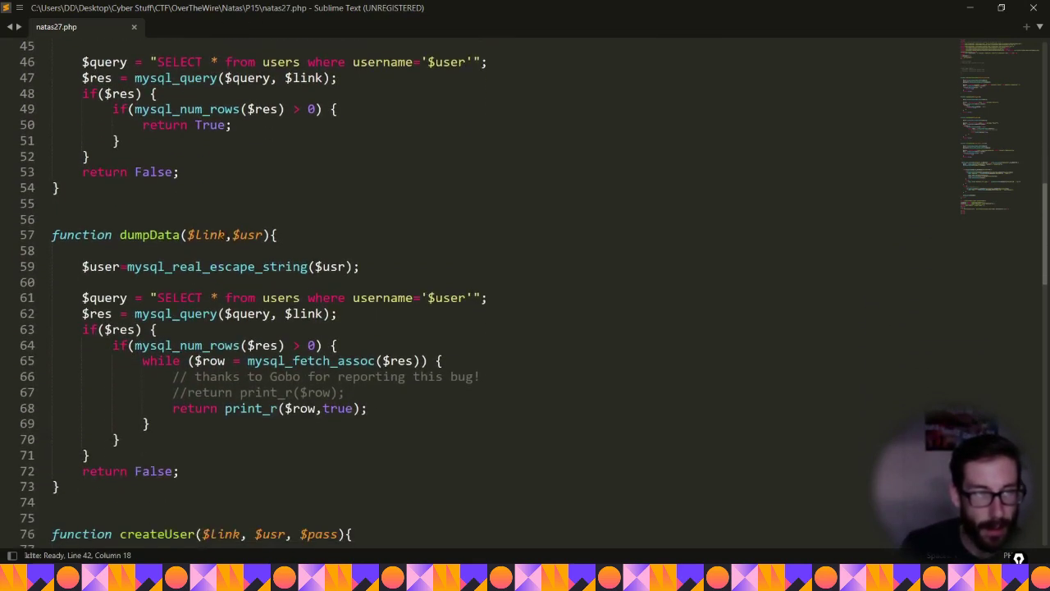
double_click(141, 235)
left_click(378, 234)
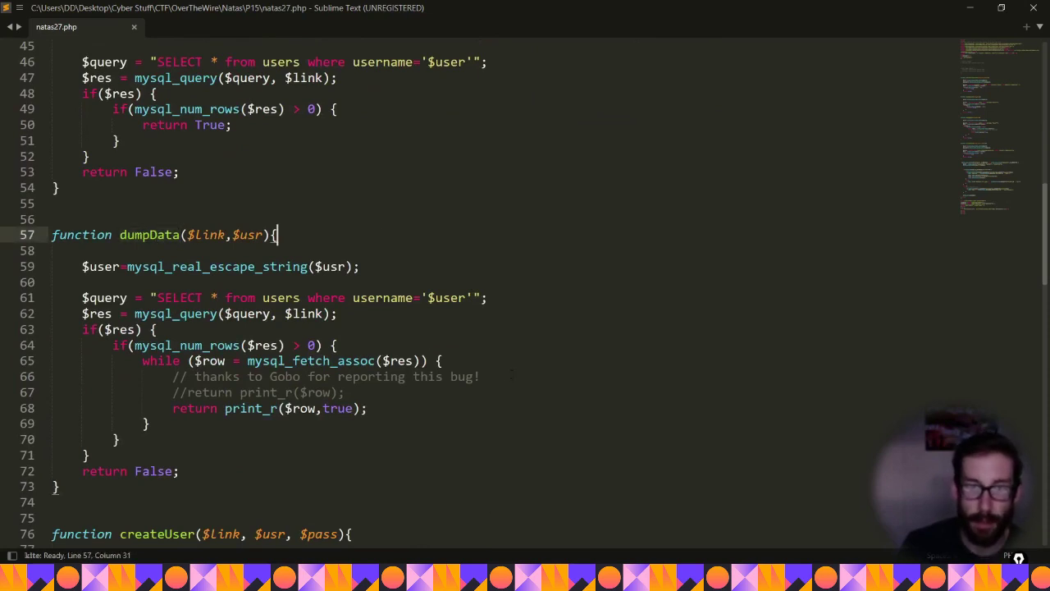
scroll(529, 329, "down", 4)
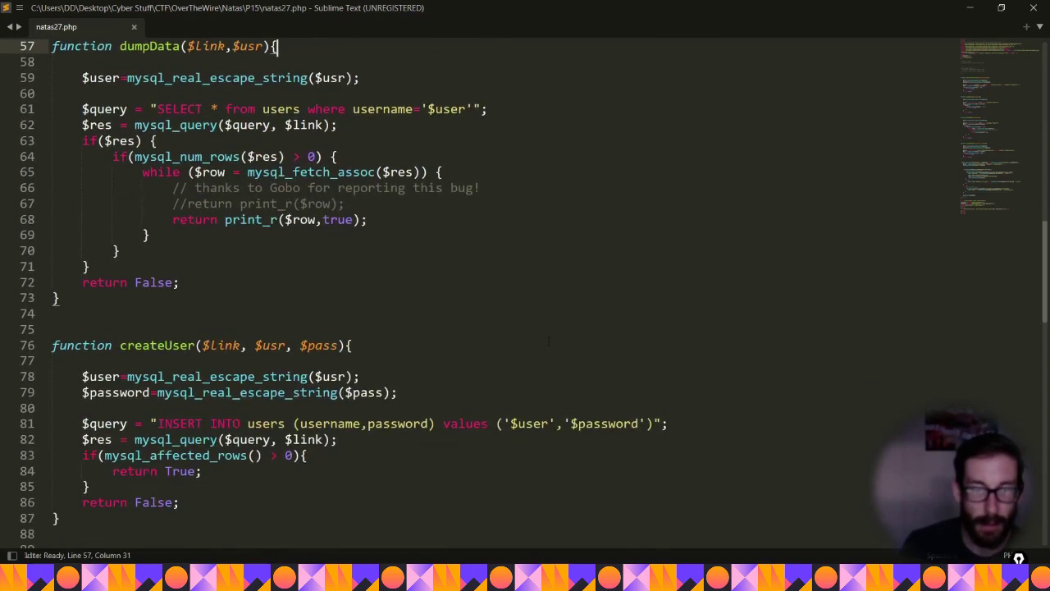
scroll(524, 277, "up", 2)
left_click_drag(74, 392, 51, 124)
left_click(504, 263)
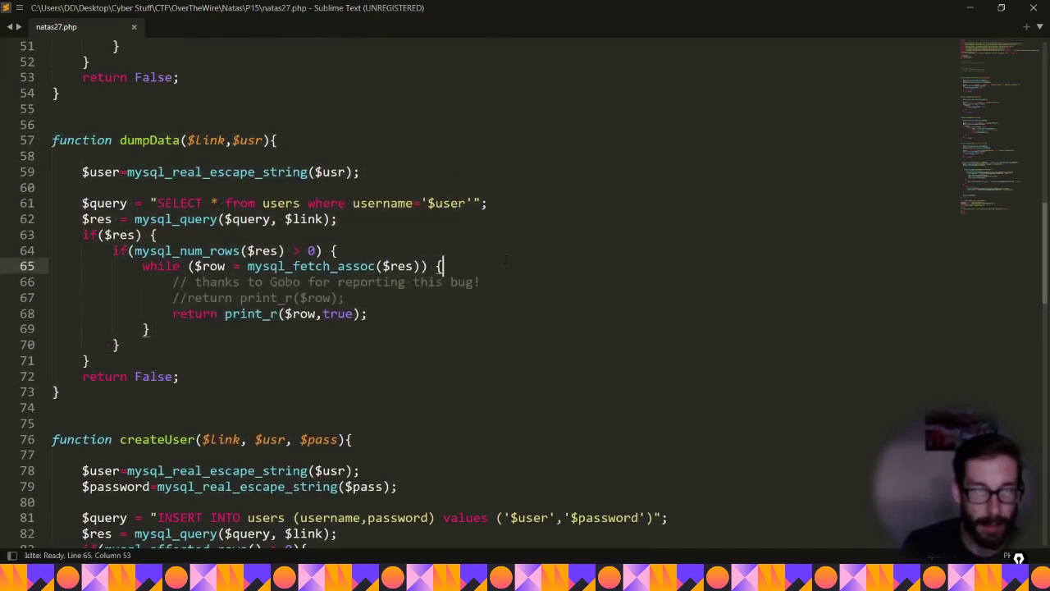
Highlight the createUser function name and review its INSERT INTO users query
scroll(505, 259, "down", 1)
scroll(504, 260, "down", 3)
double_click(156, 250)
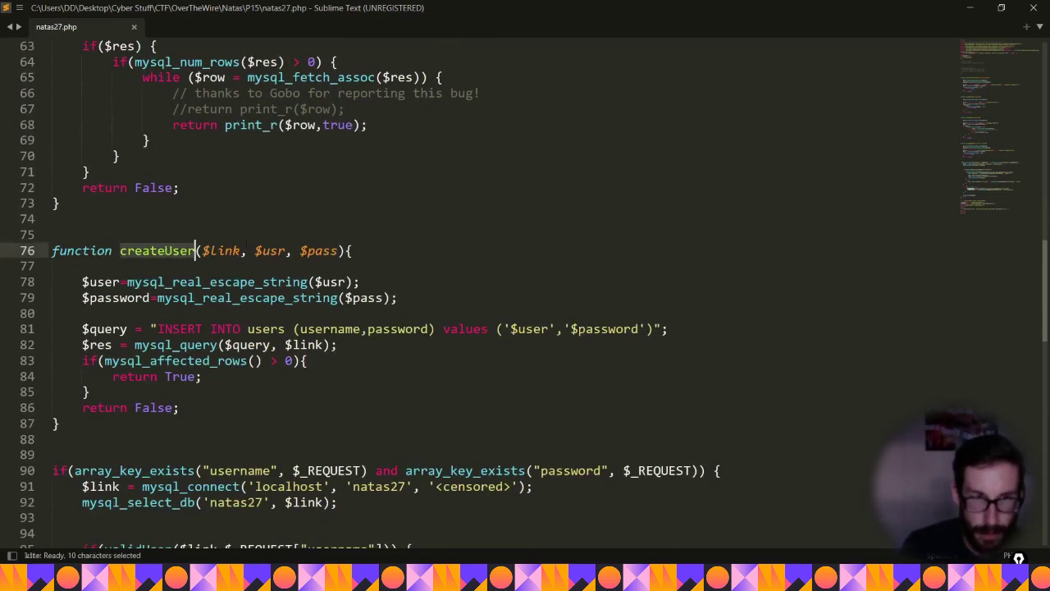
left_click(727, 246)
scroll(664, 255, "down", 3)
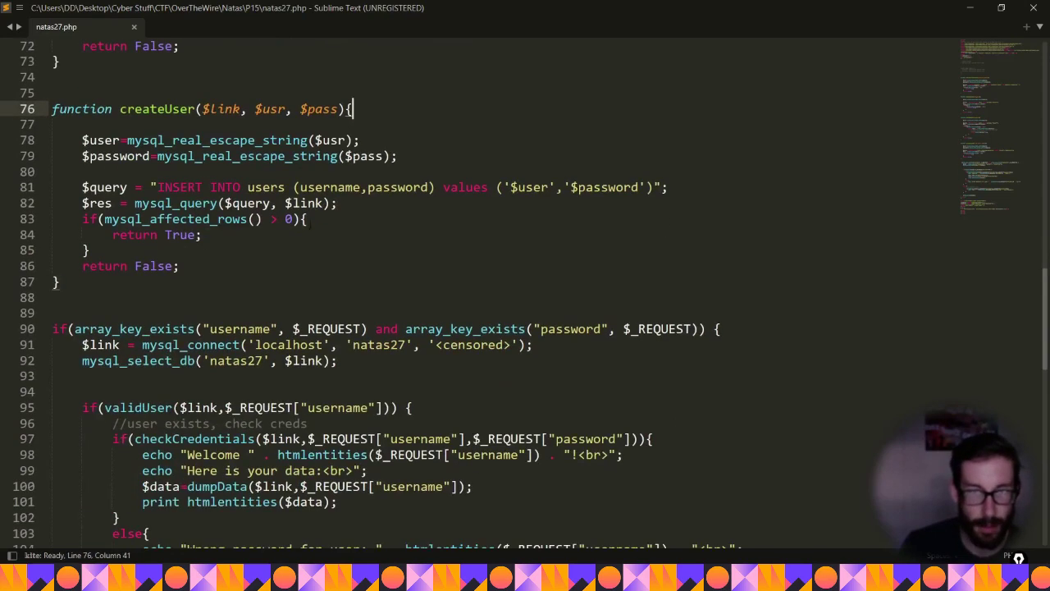
Highlight the main request-handling block that starts with the array_key_exists check for username and password
scroll(206, 293, "down", 2)
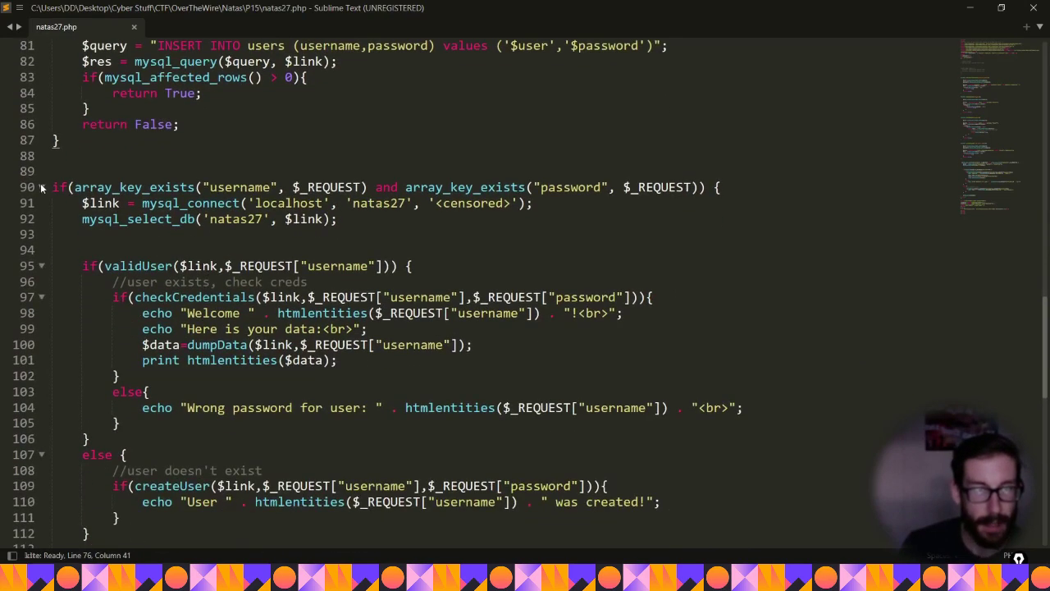
left_click_drag(53, 187, 329, 448)
scroll(426, 312, "up", 1)
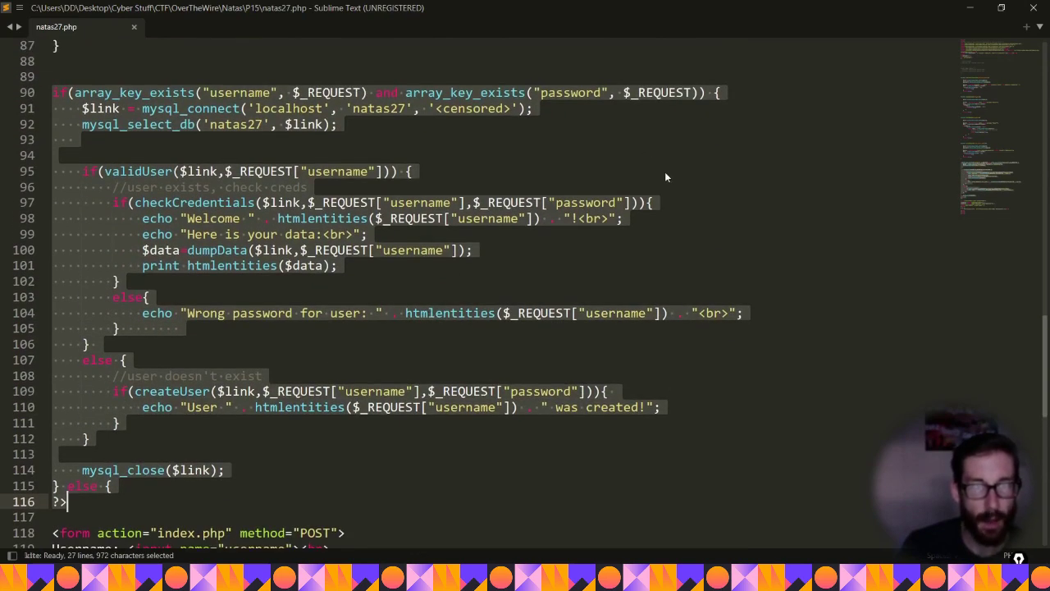
left_click(182, 218)
Highlight the validUser, checkCredentials, dumpData and createUser calls in turn, pointing out the wrong-password and user-doesn't-exist branches
double_click(138, 172)
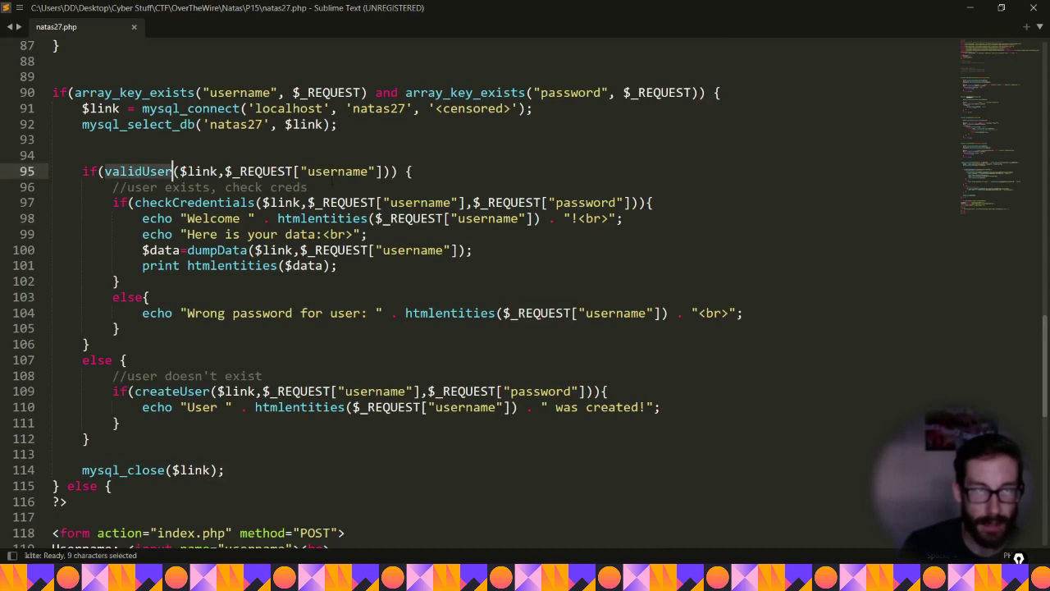
double_click(204, 203)
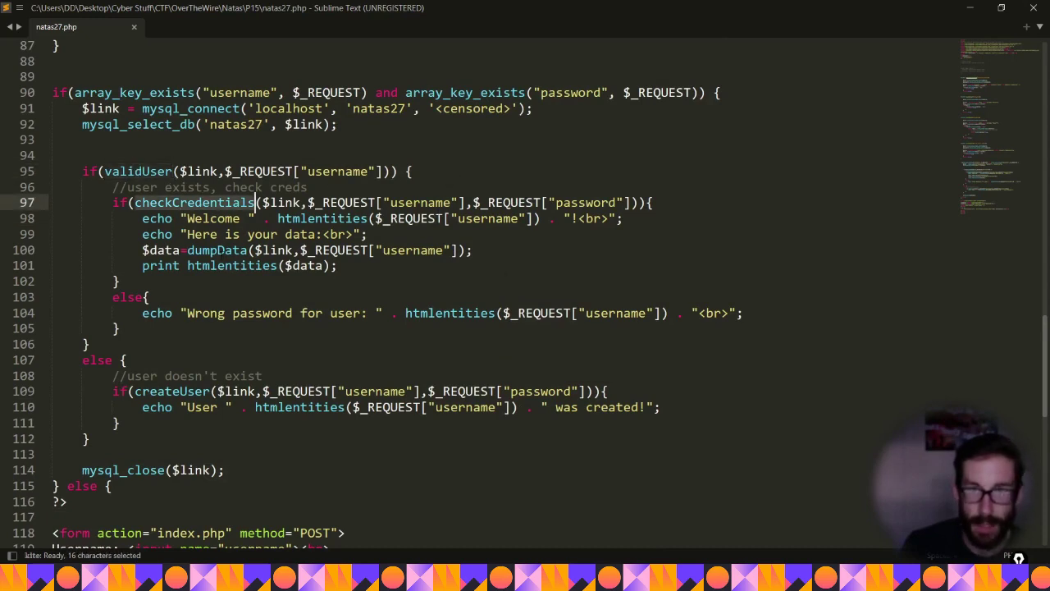
double_click(219, 251)
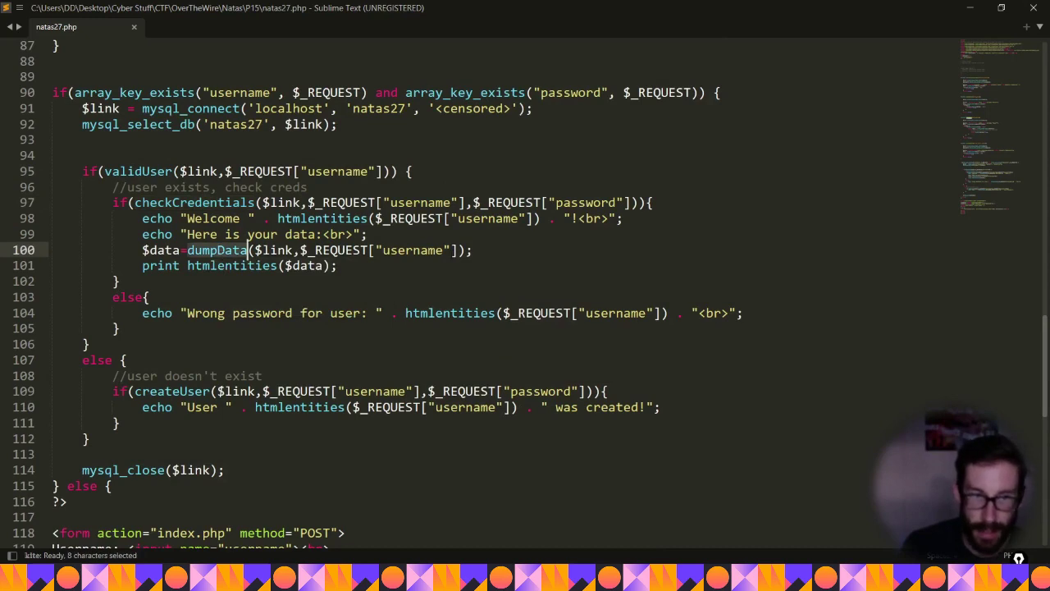
left_click(207, 312)
left_click(243, 348)
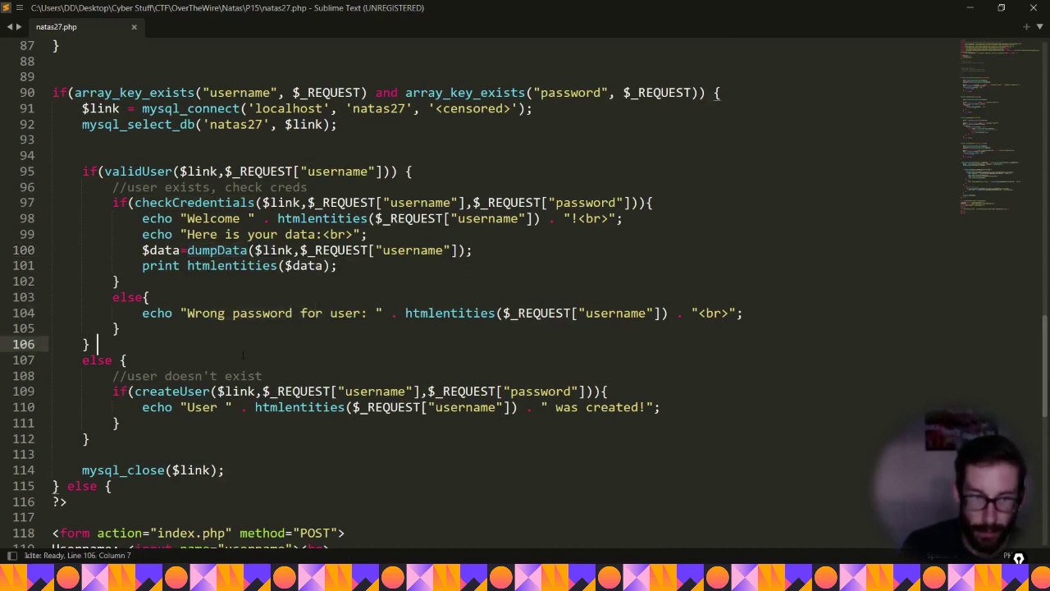
left_click(180, 375)
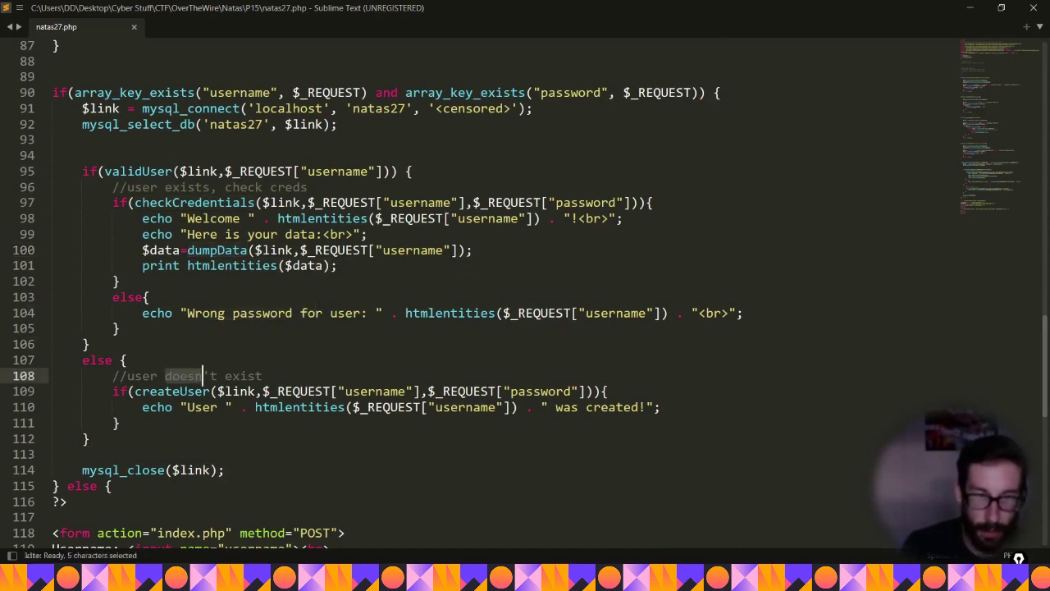
double_click(177, 391)
Highlight the whole request-handling block again and return to the checkCredentials function
left_click_drag(123, 486, 4, 77)
scroll(332, 185, "up", 12)
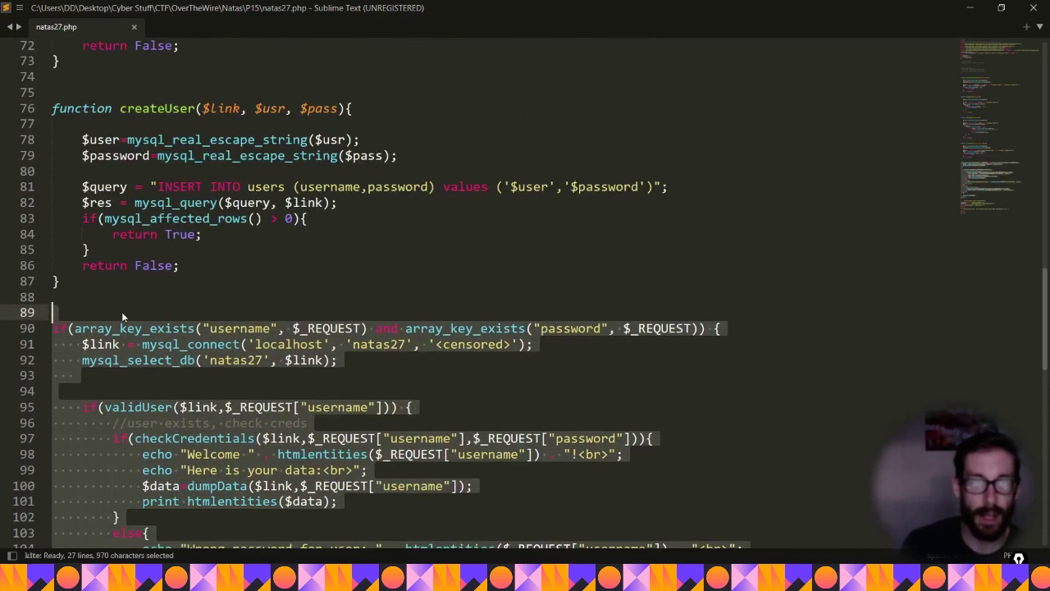
scroll(468, 272, "up", 9)
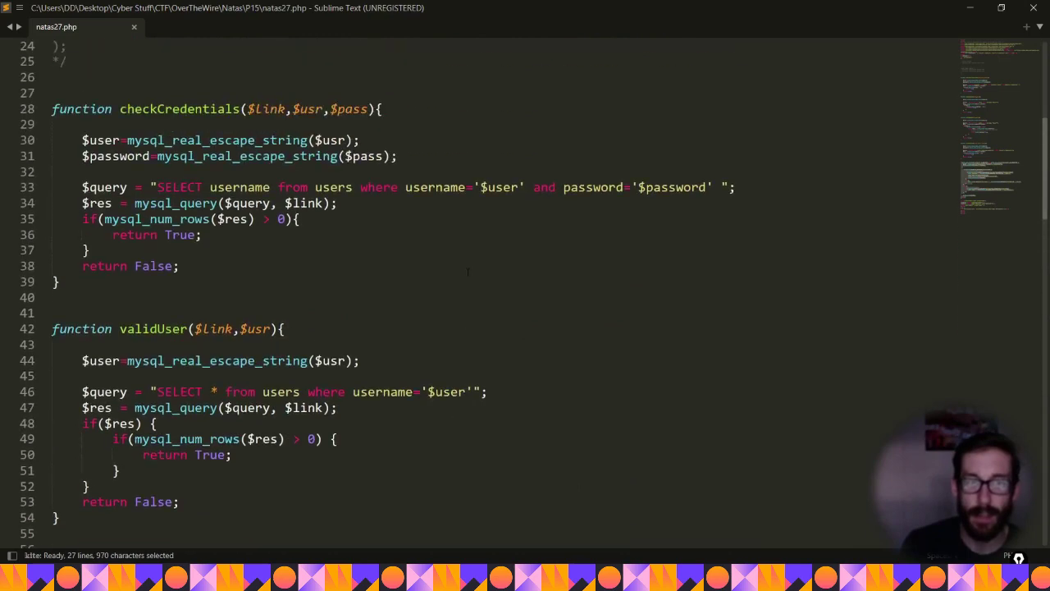
scroll(470, 267, "up", 5)
scroll(470, 266, "down", 3)
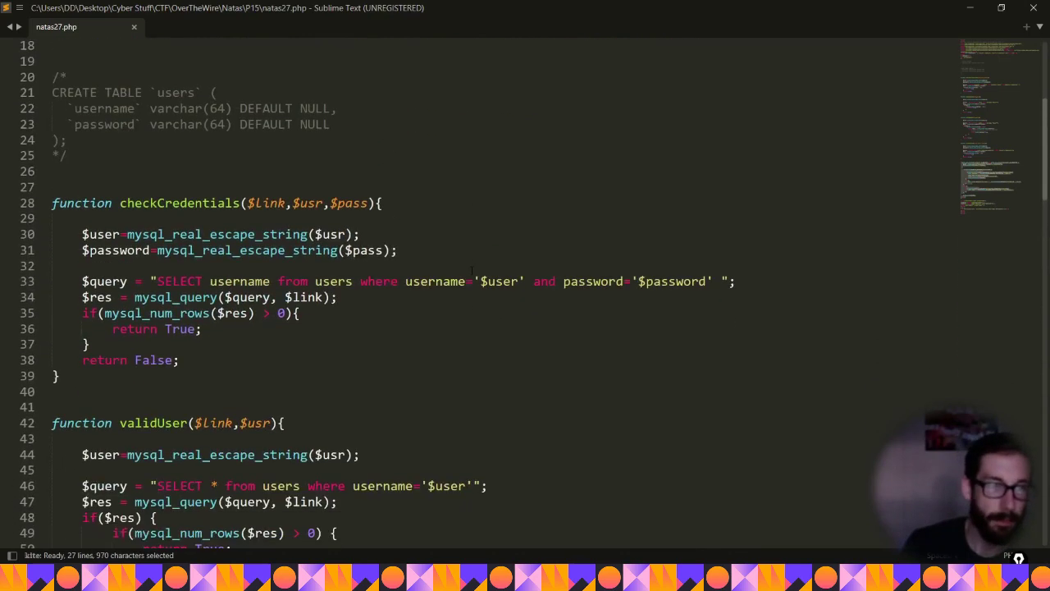
left_click(472, 267)
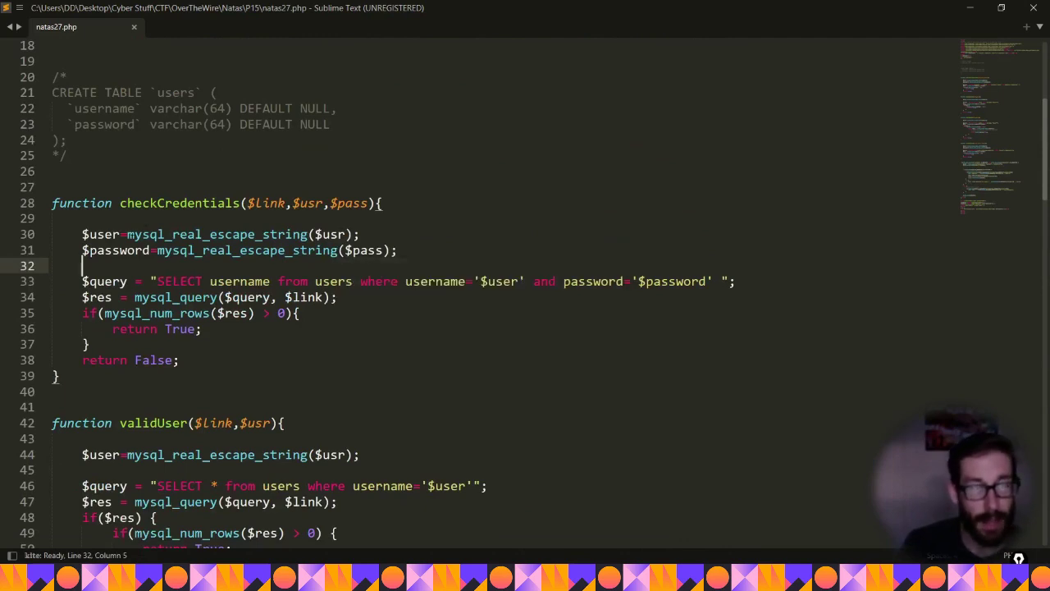
Highlight mysql_real_escape_string in checkCredentials, mark the escaping calls with blue pen strokes, and clear the annotations
left_click_drag(127, 235, 308, 234)
left_click(434, 228)
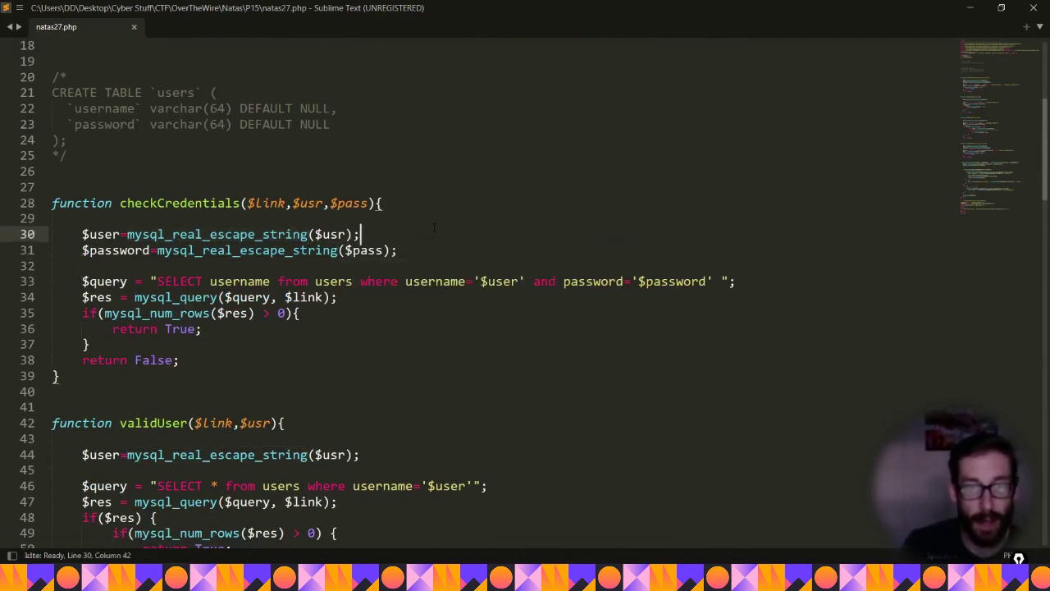
key("F9")
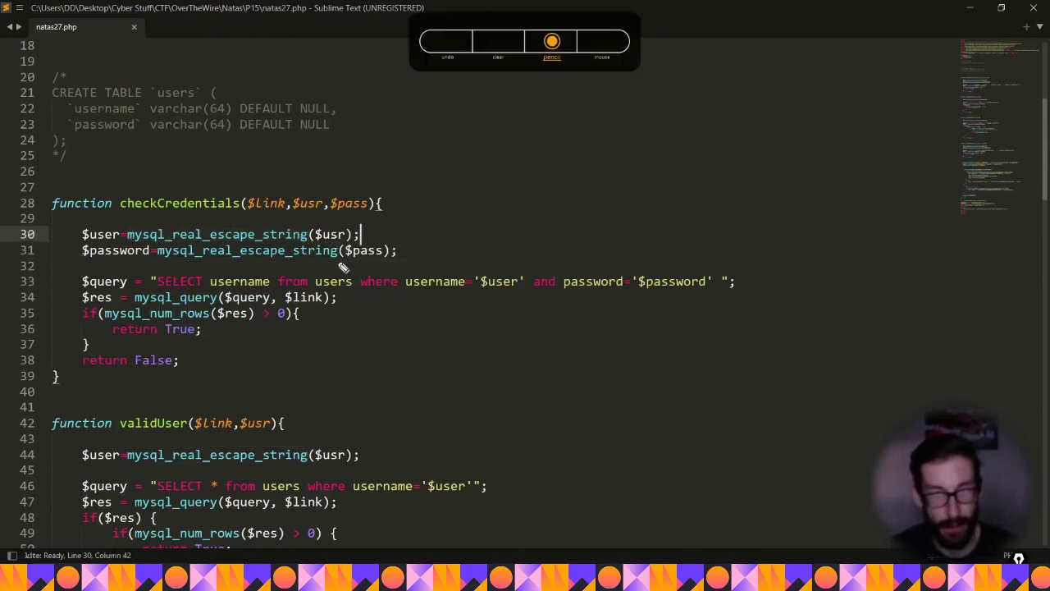
left_click_drag(347, 262, 251, 261)
mouse_move(343, 261)
left_mouse_down()
mouse_move(353, 228)
mouse_move(421, 199)
left_mouse_up()
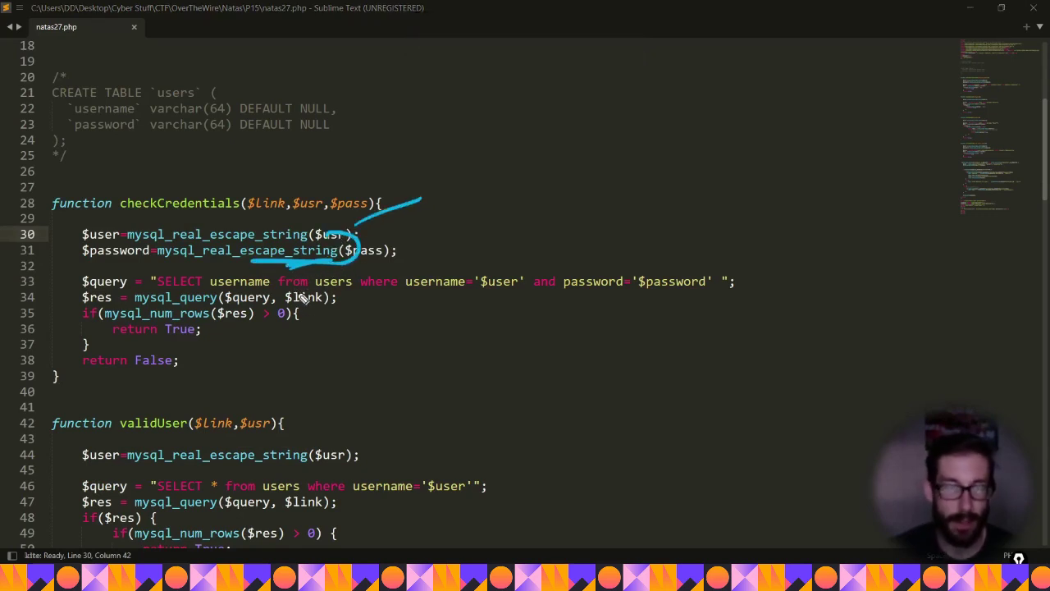
key("Escape")
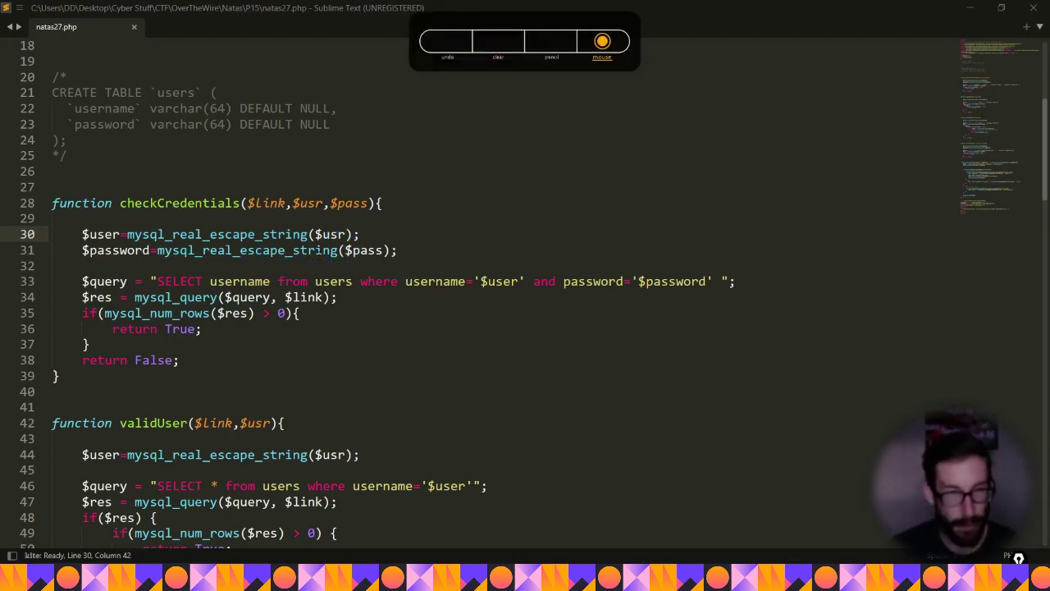
left_click(429, 220)
scroll(427, 219, "down", 6)
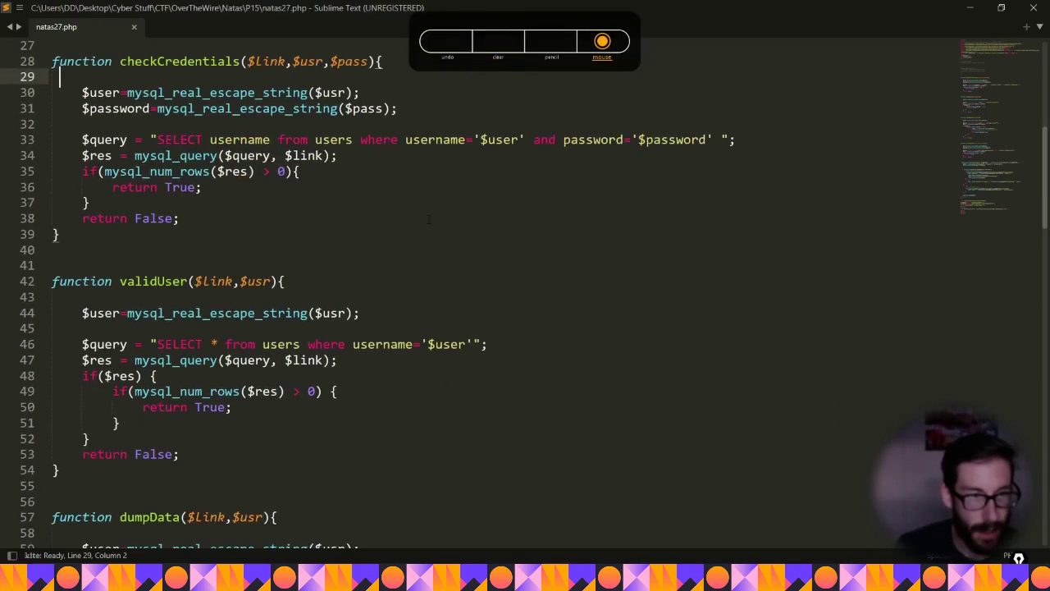
Look past validUser to the dumpData function and highlight its whole body
scroll(426, 255, "down", 5)
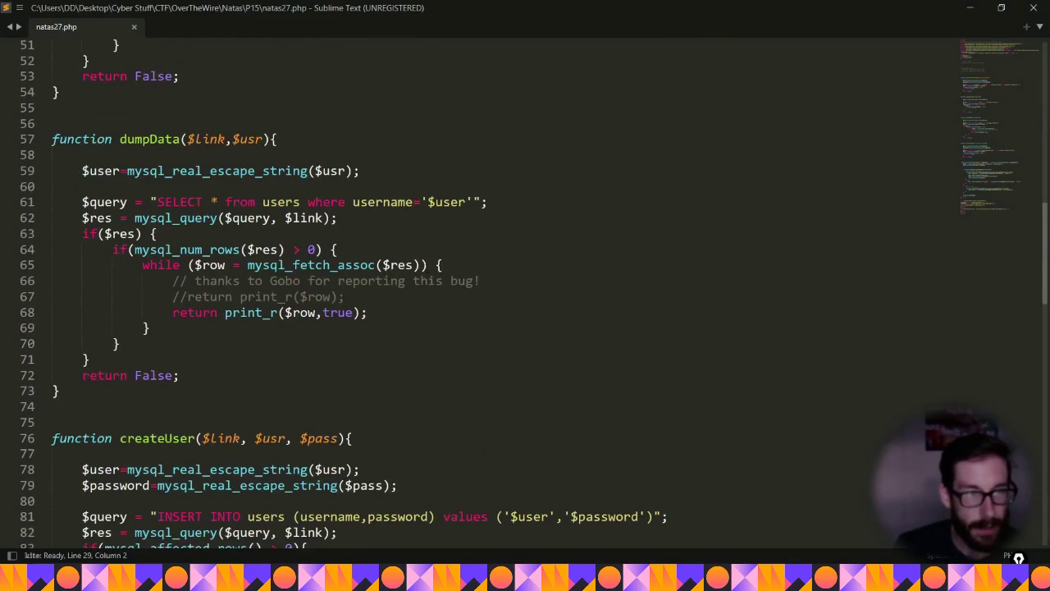
scroll(426, 283, "down", 4)
scroll(458, 335, "up", 7)
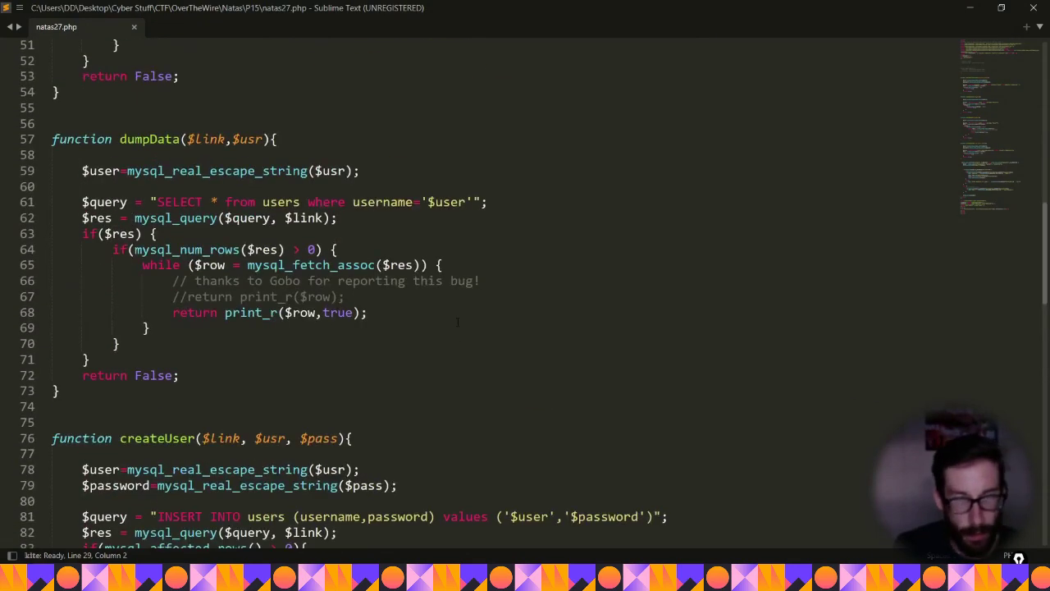
scroll(458, 335, "down", 2)
left_click_drag(52, 500, 2, 203)
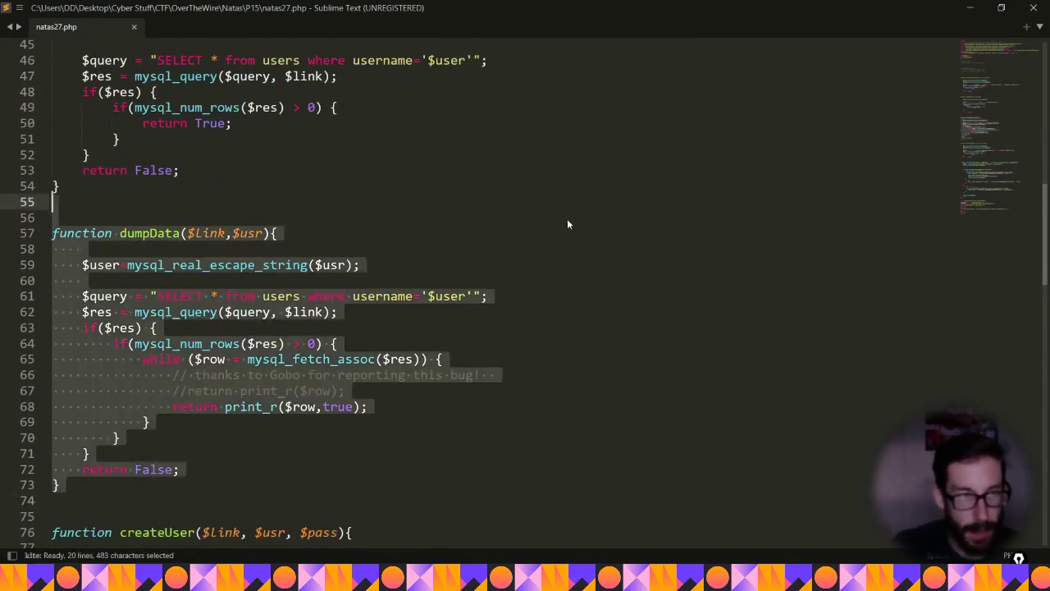
left_click(428, 222)
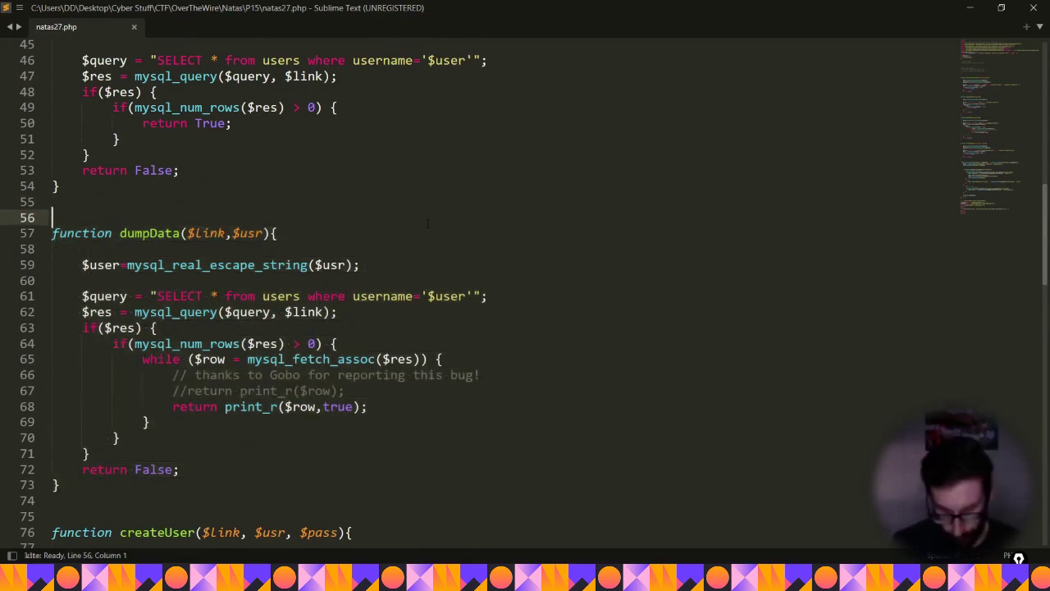
Mark dumpData's nested if and while blocks, the bug comment and mysql_fetch_assoc with blue pen, note "1st" with an arrow, and clear the annotations
key("ctrl+shift+3")
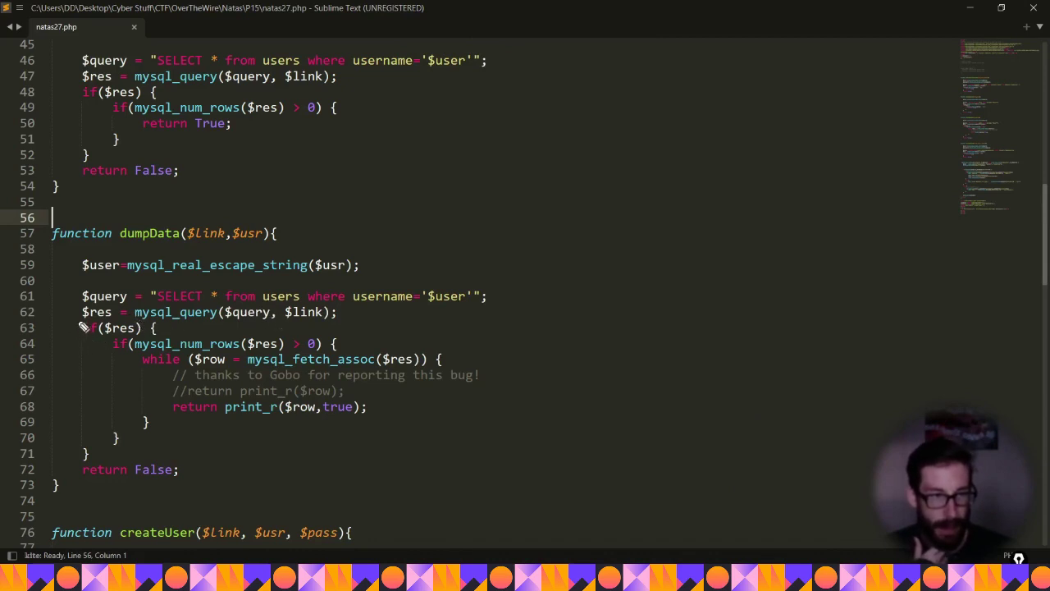
mouse_move(80, 321)
left_mouse_down()
mouse_move(75, 333)
mouse_move(129, 362)
mouse_move(150, 427)
left_mouse_up()
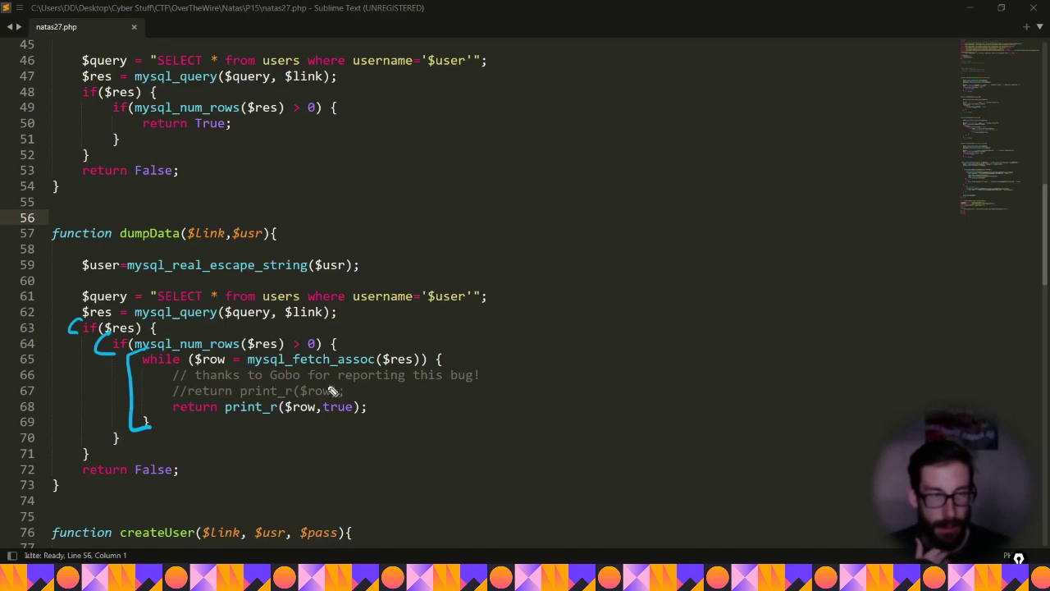
left_click_drag(471, 377, 441, 379)
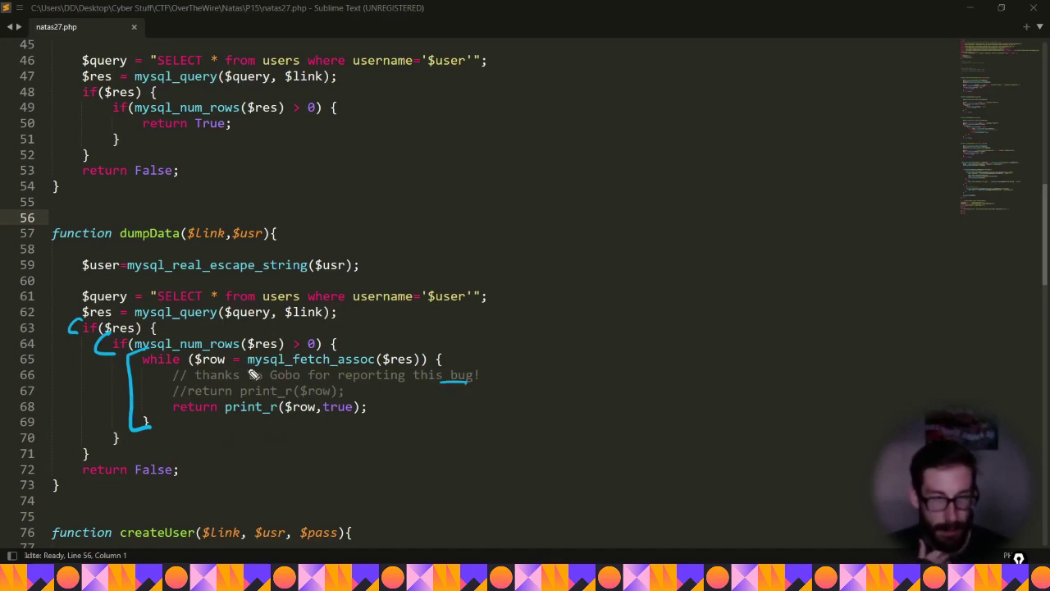
left_click_drag(256, 349, 250, 372)
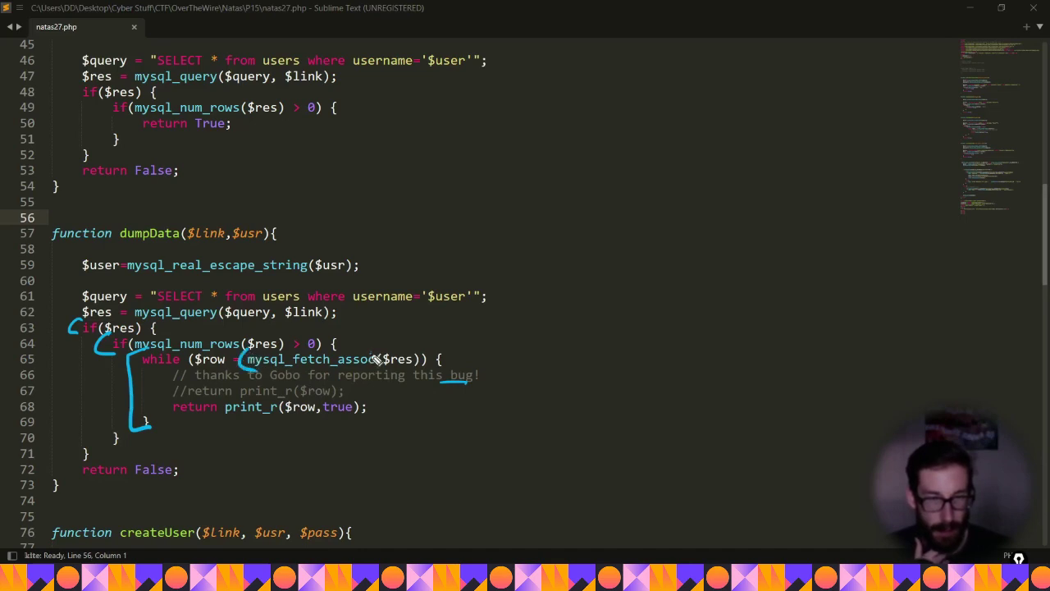
mouse_move(382, 347)
left_mouse_down()
mouse_move(371, 367)
mouse_move(446, 328)
left_mouse_up()
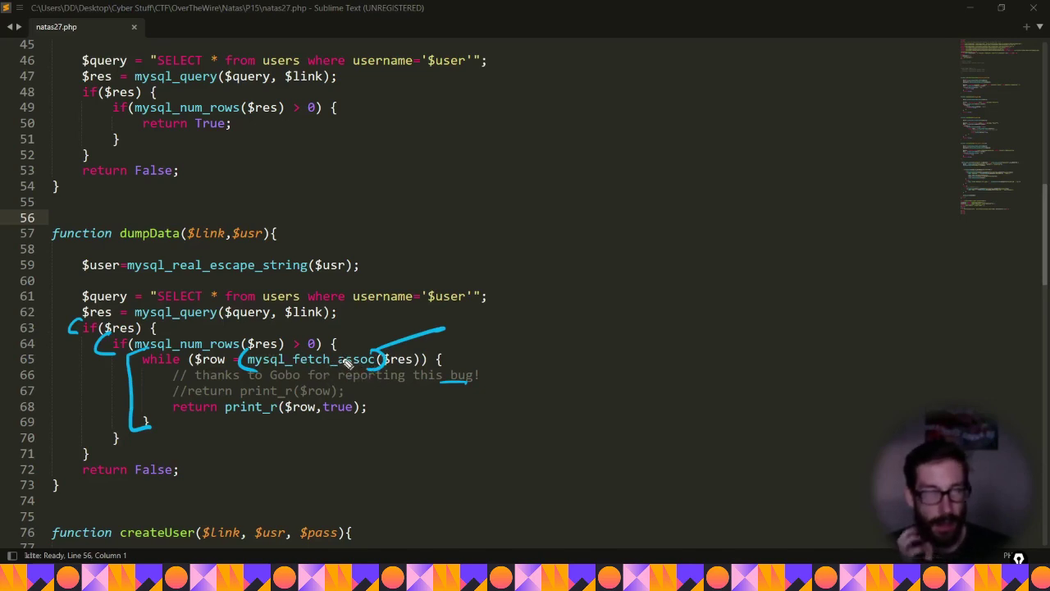
mouse_move(457, 322)
left_mouse_down()
mouse_move(455, 331)
mouse_move(483, 314)
mouse_move(462, 335)
mouse_move(519, 270)
mouse_move(504, 287)
left_mouse_up()
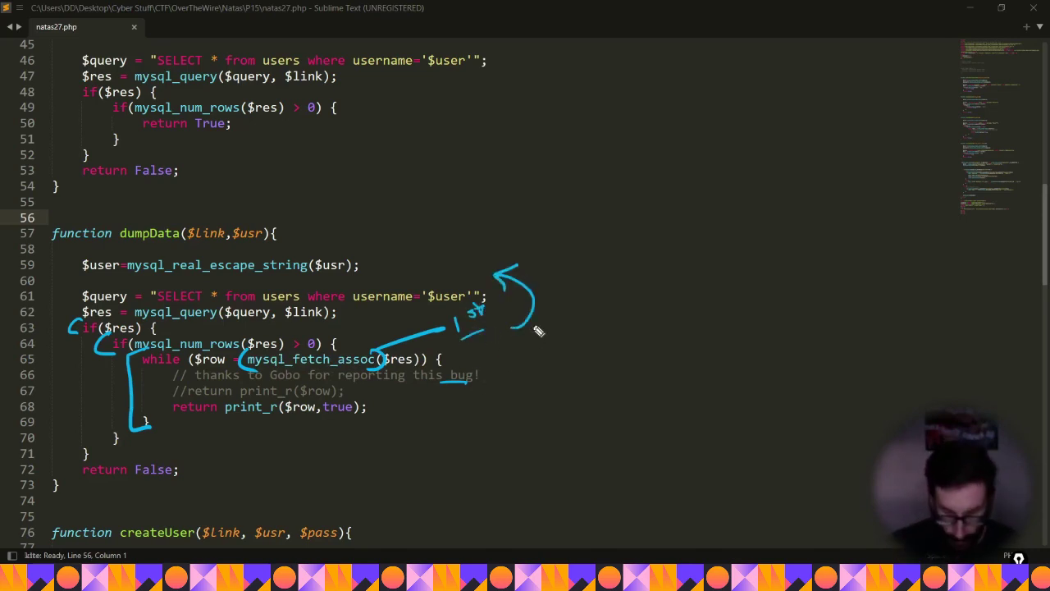
key("ctrl+shift+7")
key("ctrl+shift+2")
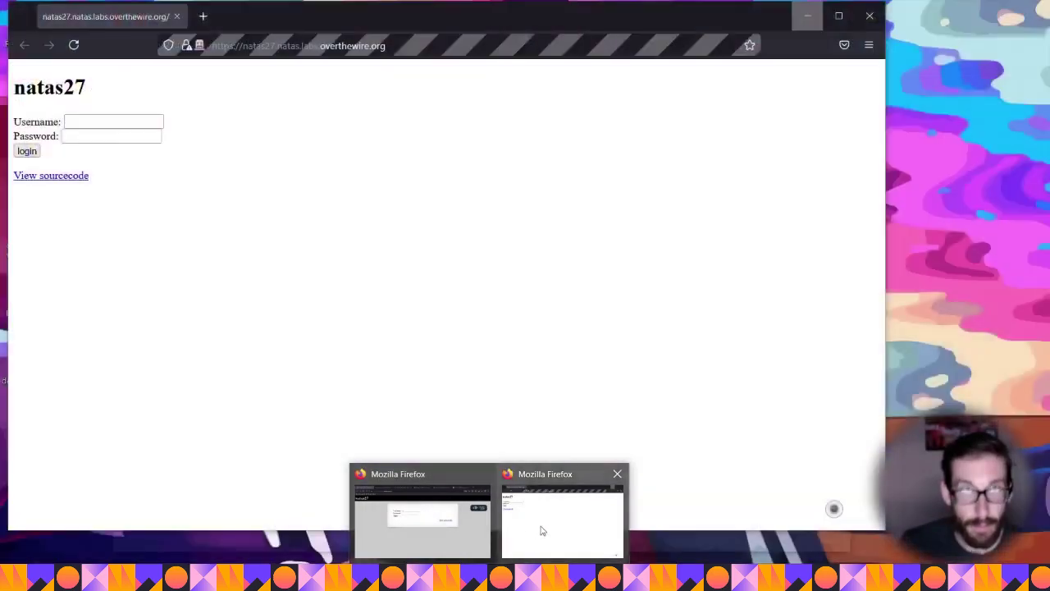
Switch to Firefox, bring up the PHP manual page for mysql_fetch_assoc and highlight the function name in its heading
left_click(422, 509)
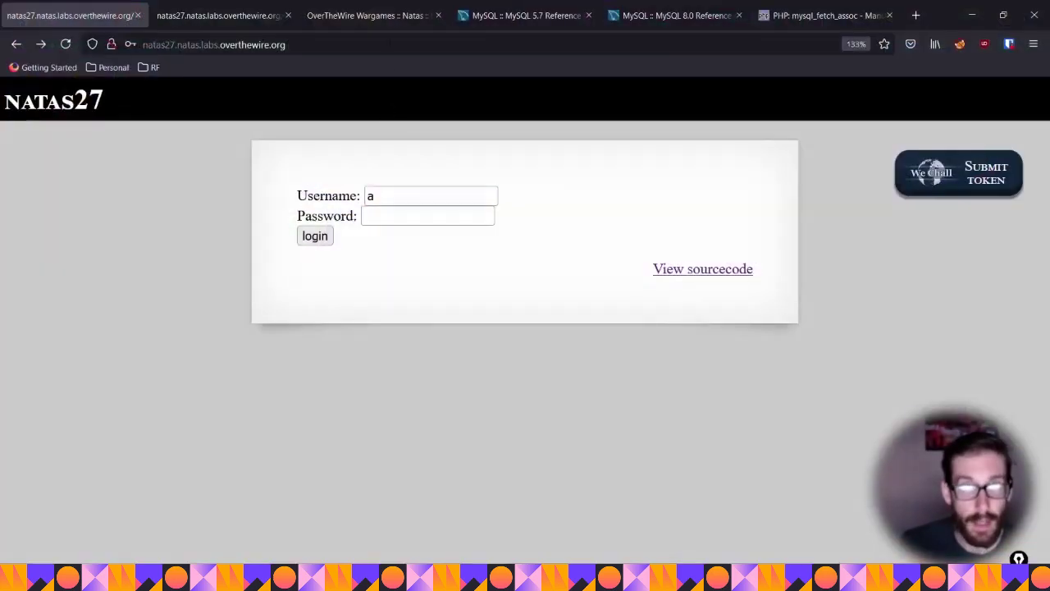
left_click(515, 20)
left_click(683, 22)
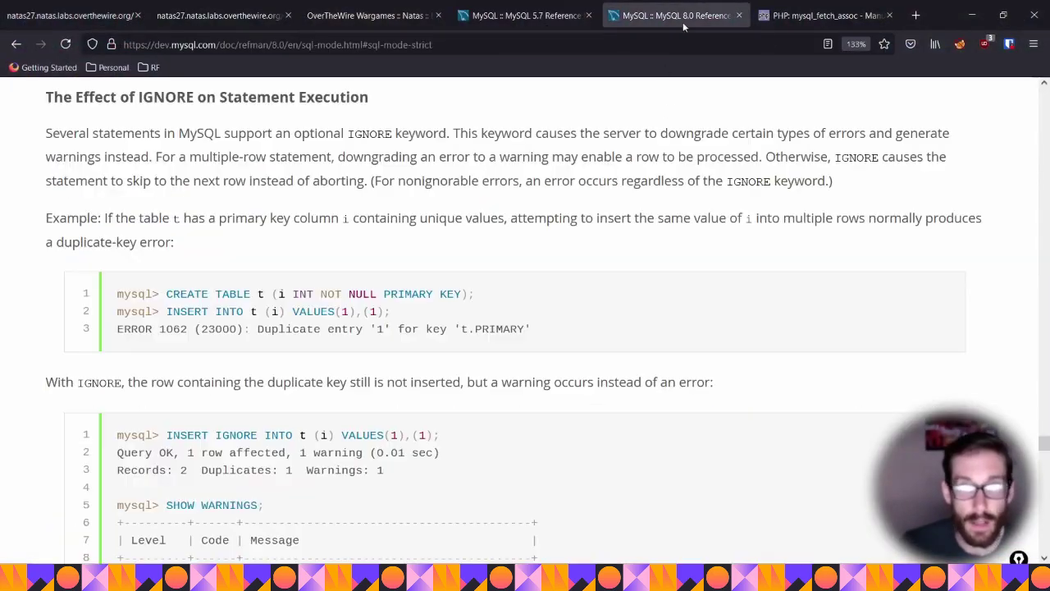
left_click(820, 15)
scroll(283, 291, "down", 2)
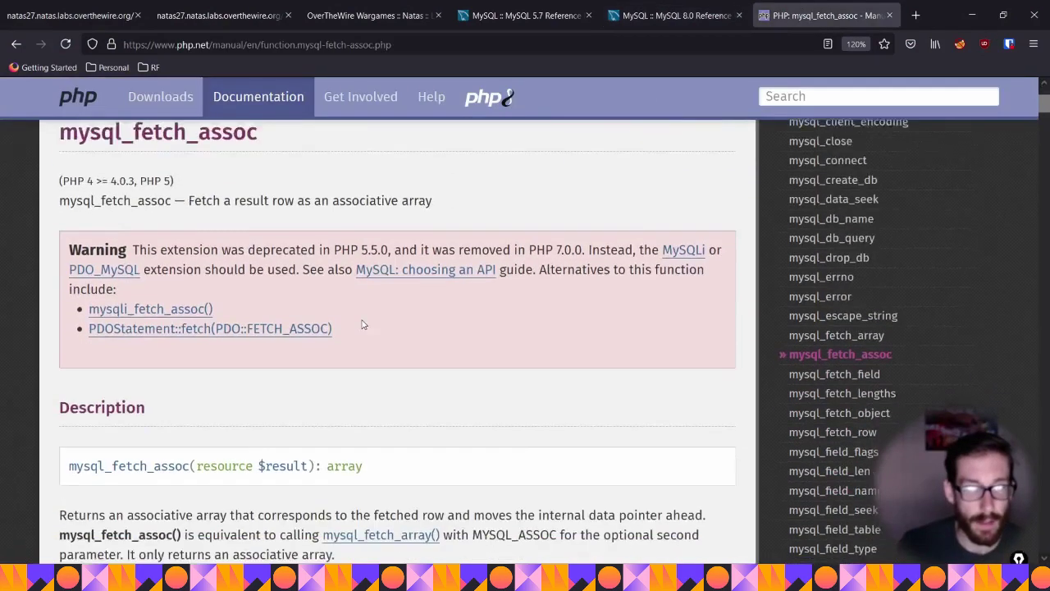
scroll(270, 303, "up", 2)
double_click(177, 279)
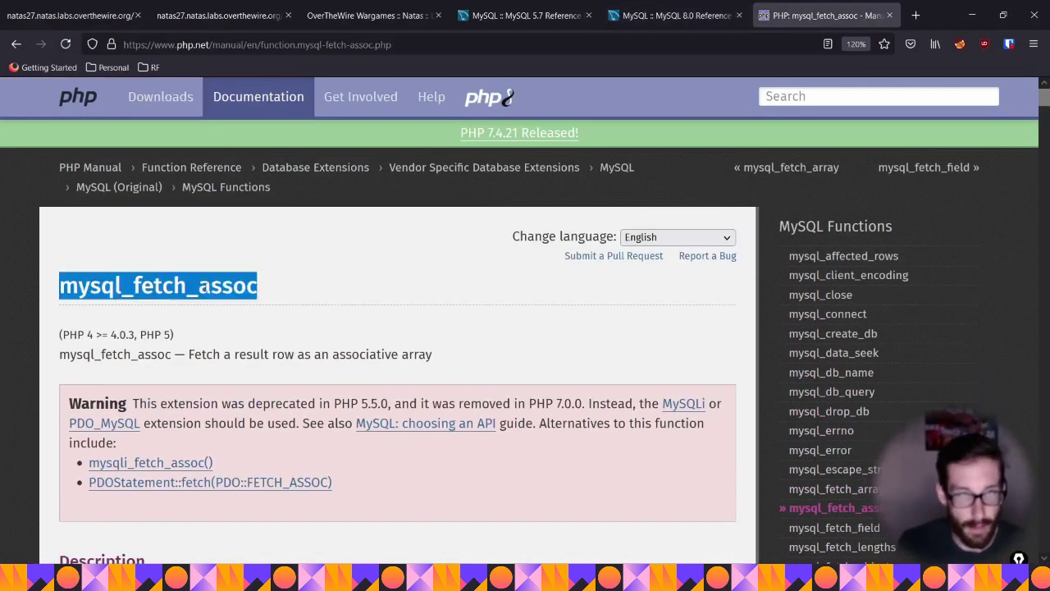
left_click(310, 292)
Search the manual page for "first" and highlight the sentence about resetting the pointer to the first row
key("ctrl+f")
type("first")
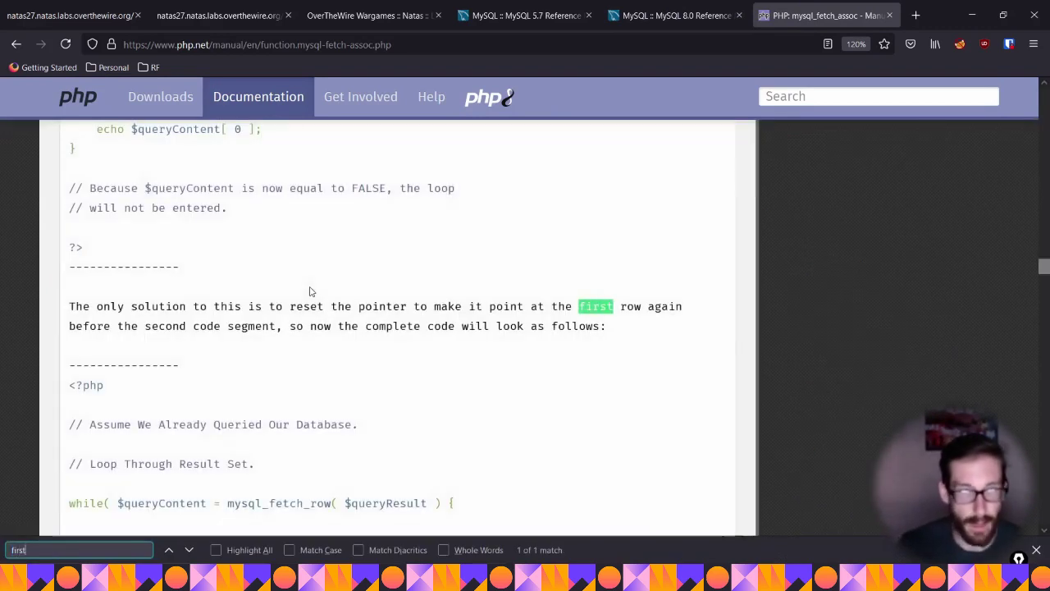
left_click_drag(164, 305, 552, 307)
left_click(585, 323)
left_click_drag(465, 305, 665, 306)
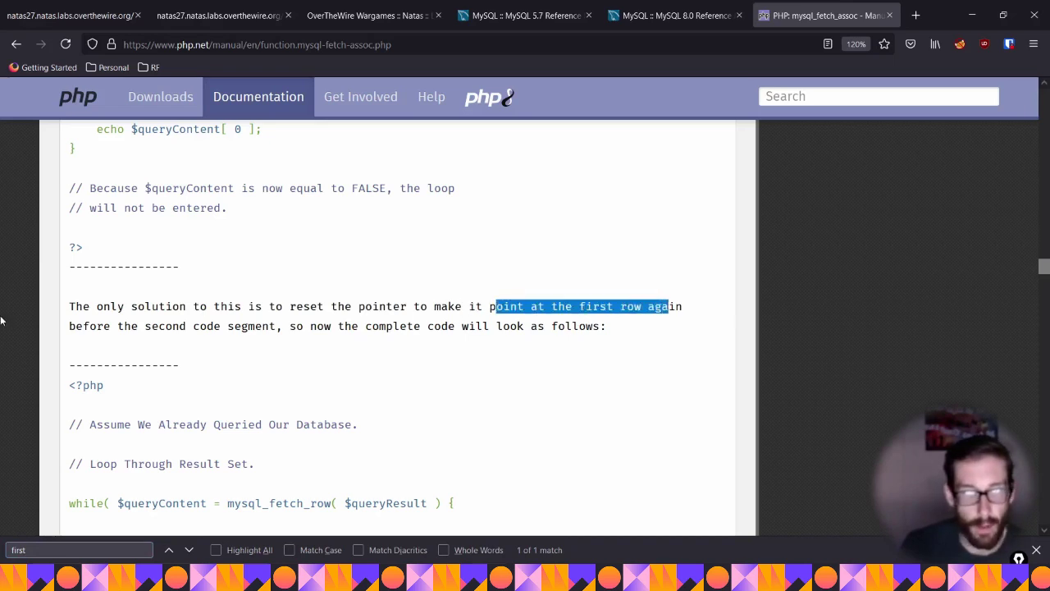
left_click(402, 343)
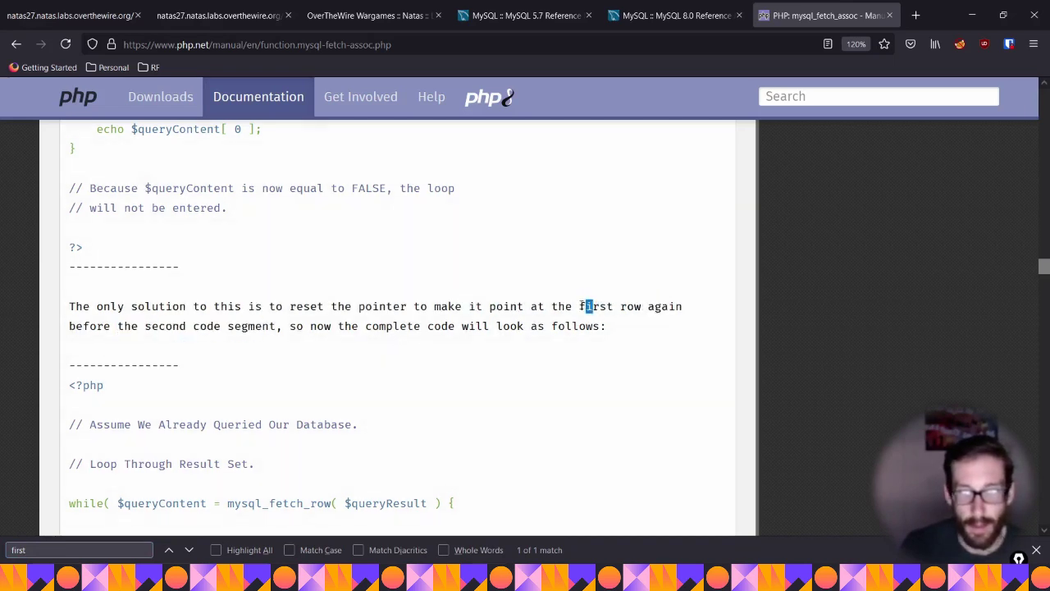
double_click(582, 304)
left_click_drag(642, 304, 544, 295)
left_click(533, 284)
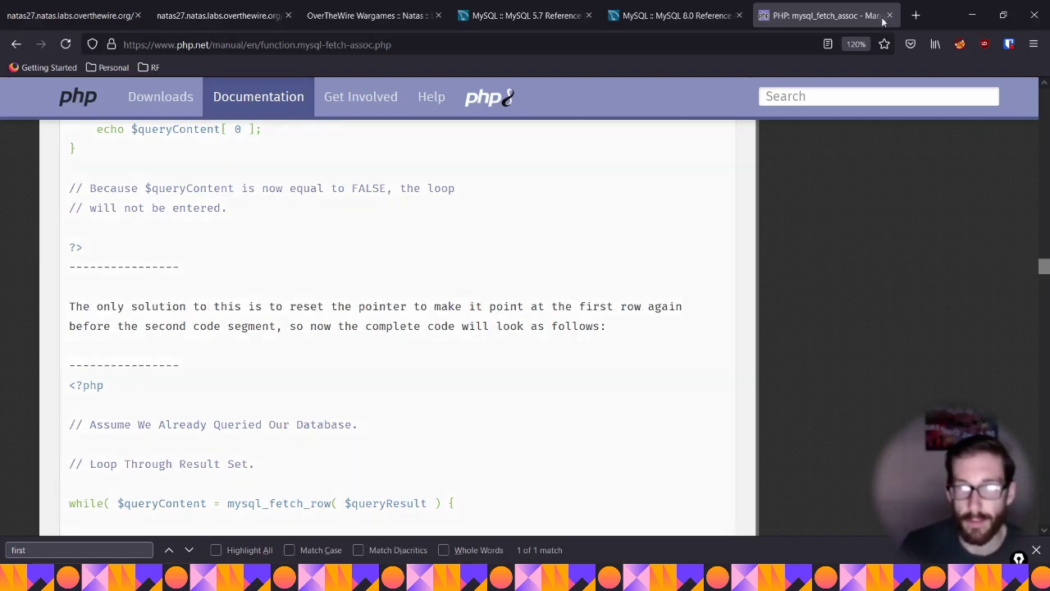
Return to the beginning of the mysql_fetch_assoc manual page and close it
scroll(633, 309, "up", 20)
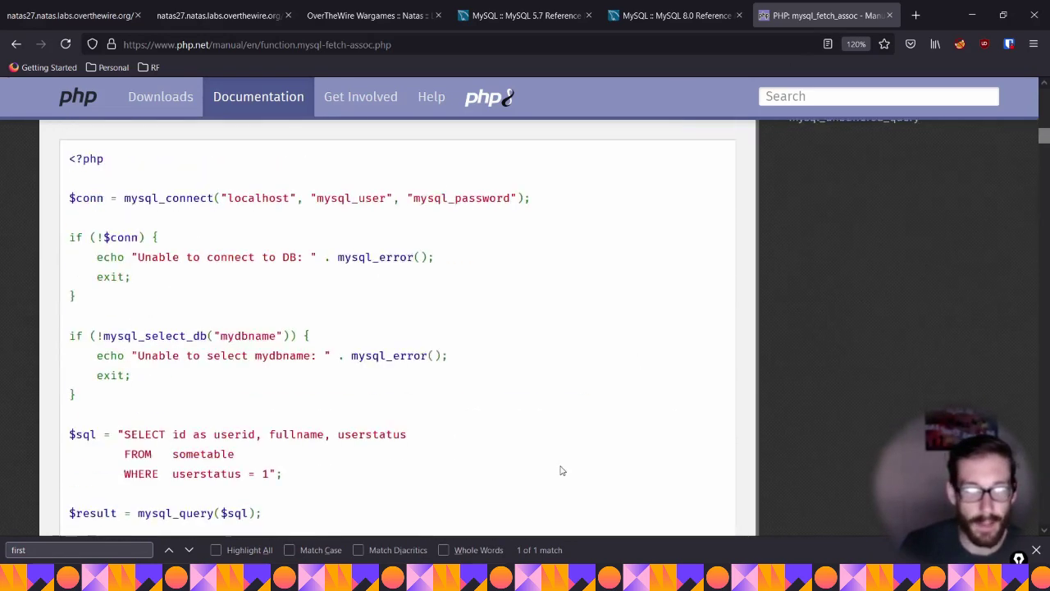
scroll(591, 493, "up", 10)
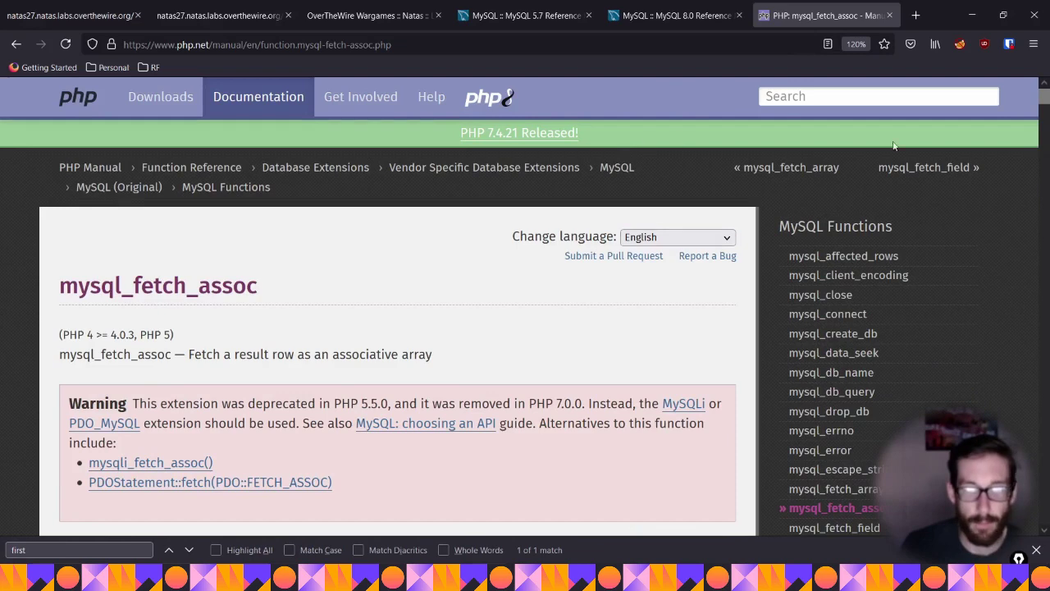
left_click(889, 15)
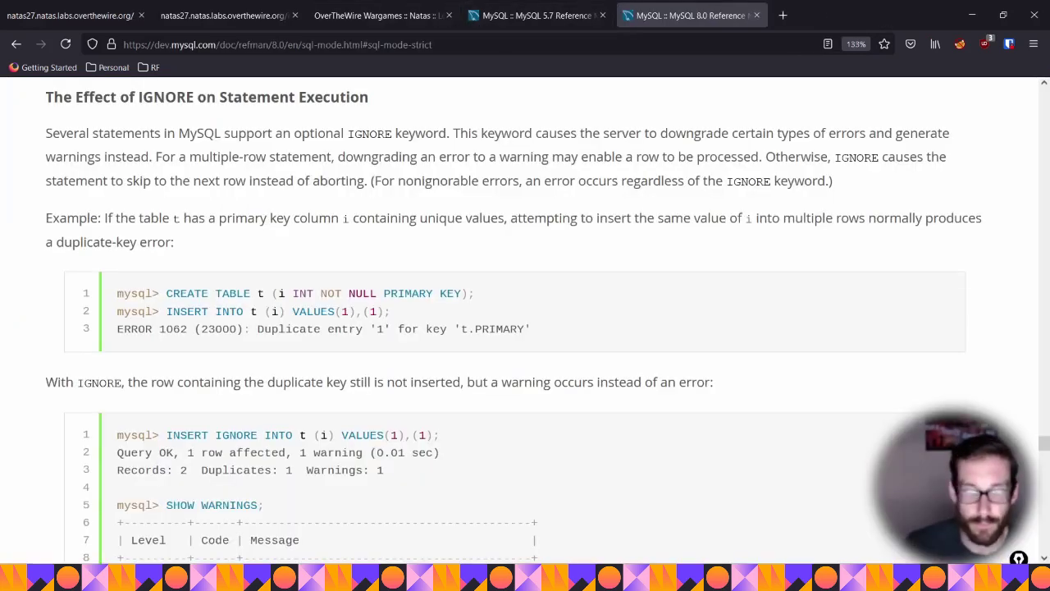
Switch back to natas27.php in Sublime Text and highlight the dumpData function
key("alt+Tab")
key("alt+Tab")
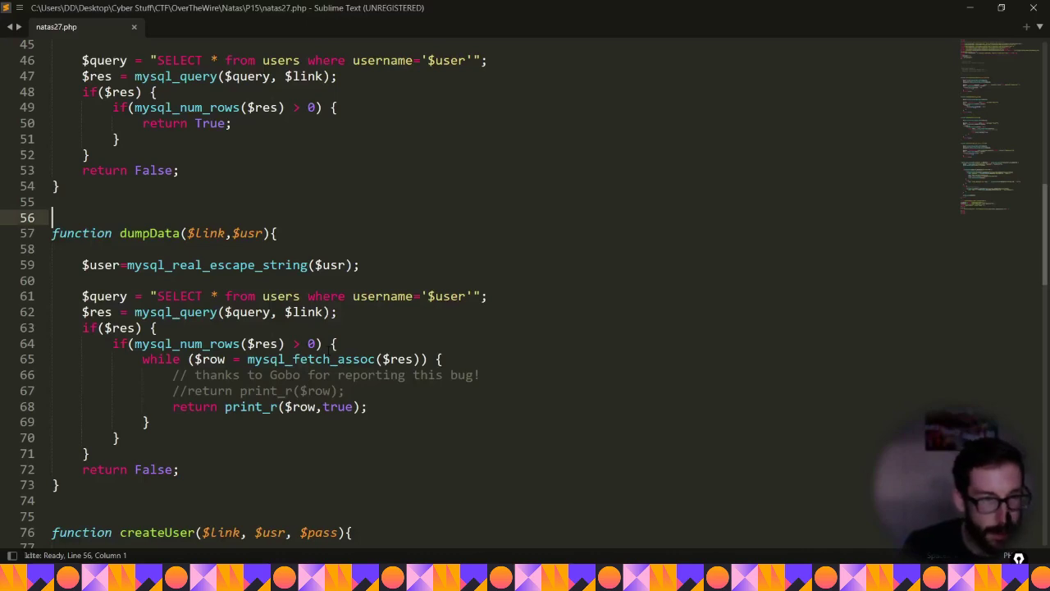
left_click_drag(216, 476, 52, 218)
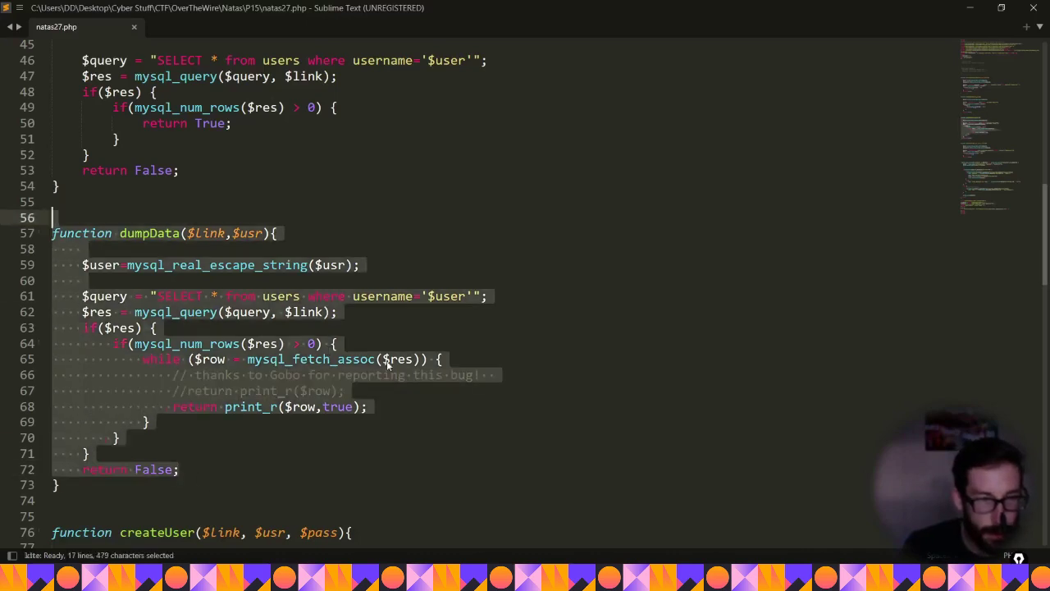
left_click(390, 358)
Go back to the beginning of natas27.php and highlight the commented CREATE TABLE users definition
scroll(511, 372, "down", 1)
scroll(525, 410, "up", 16)
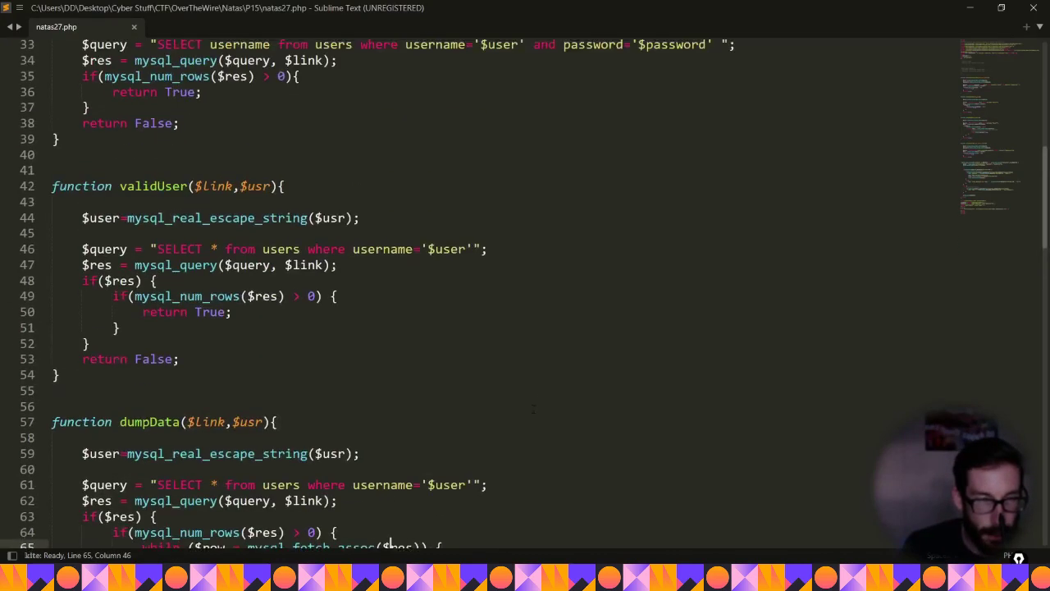
left_click_drag(197, 443, 3, 341)
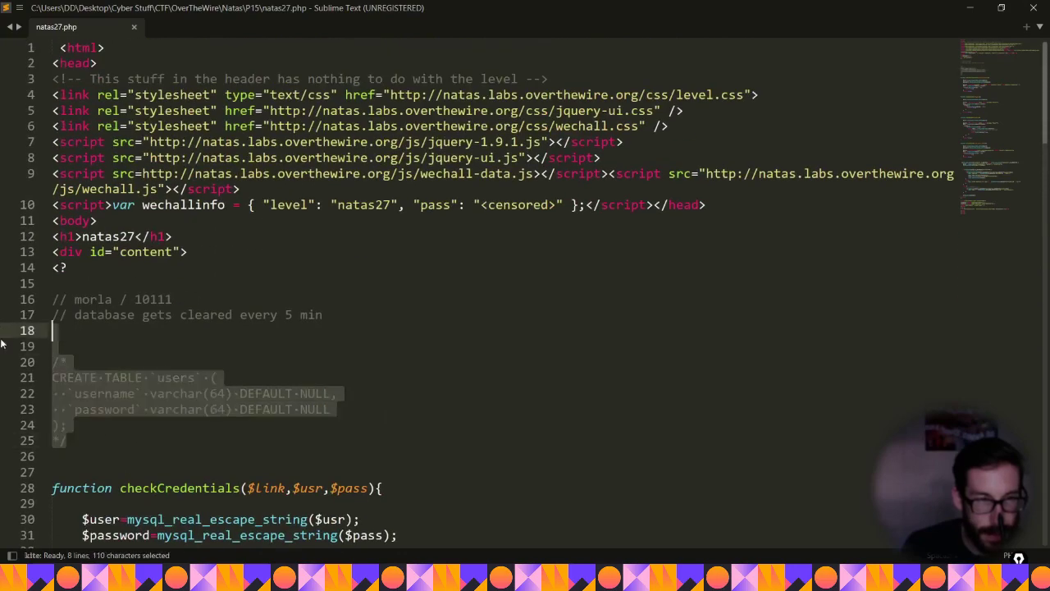
left_click(293, 416)
Switch to the MySQL 8.0 reference in Firefox and look back through the SQL modes page to its introduction
left_click(422, 505)
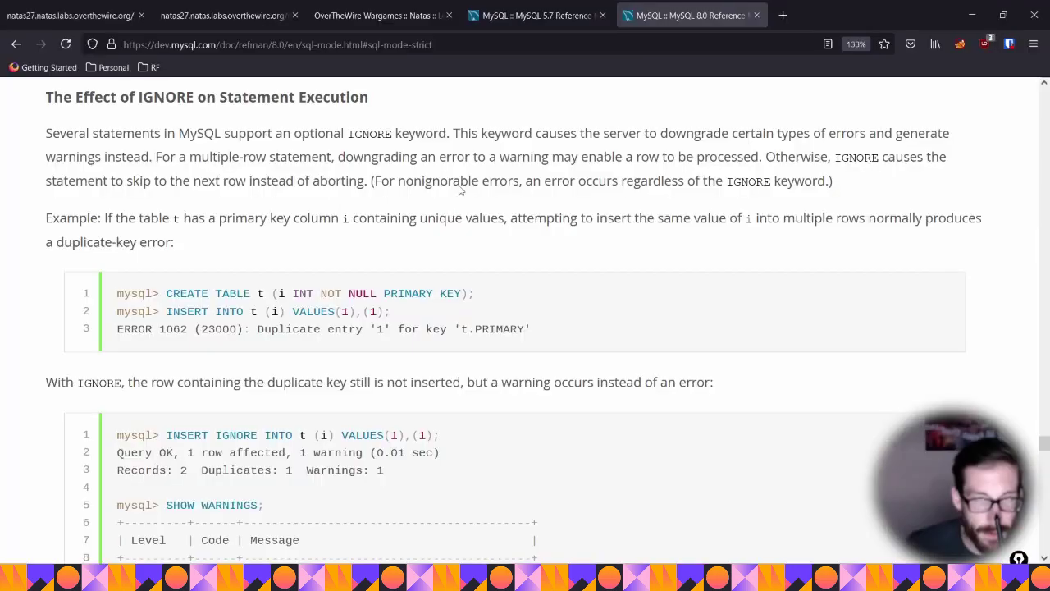
scroll(615, 169, "up", 5)
scroll(673, 271, "up", 20)
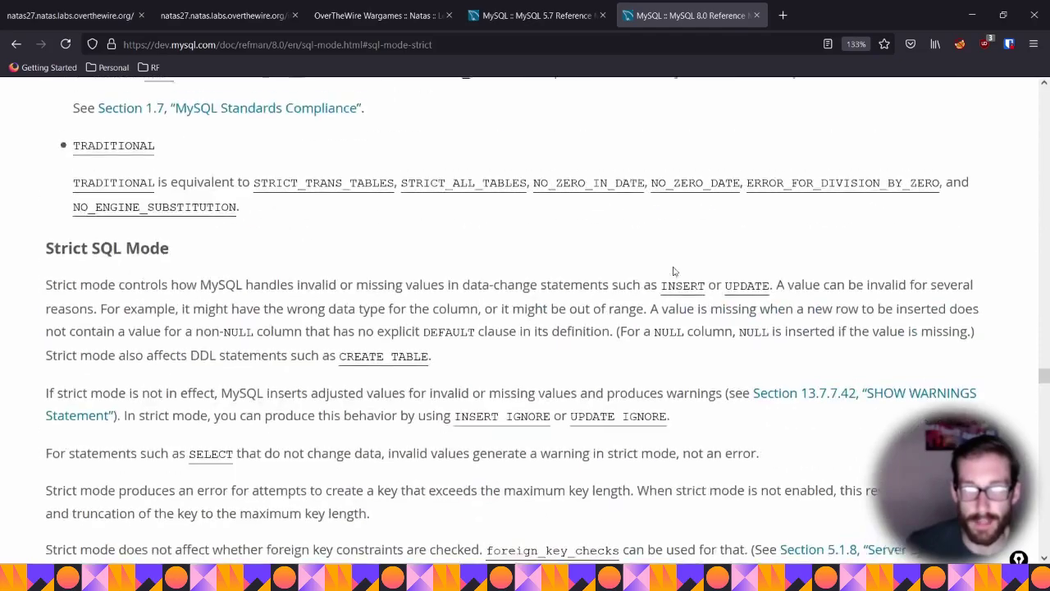
scroll(673, 271, "up", 20)
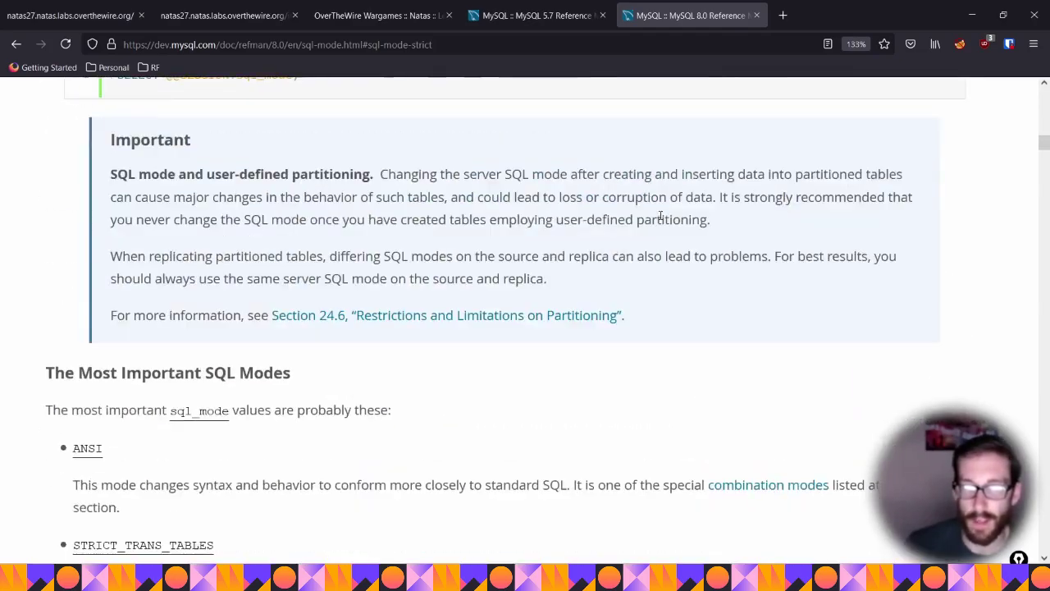
scroll(569, 373, "down", 3)
scroll(568, 373, "up", 3)
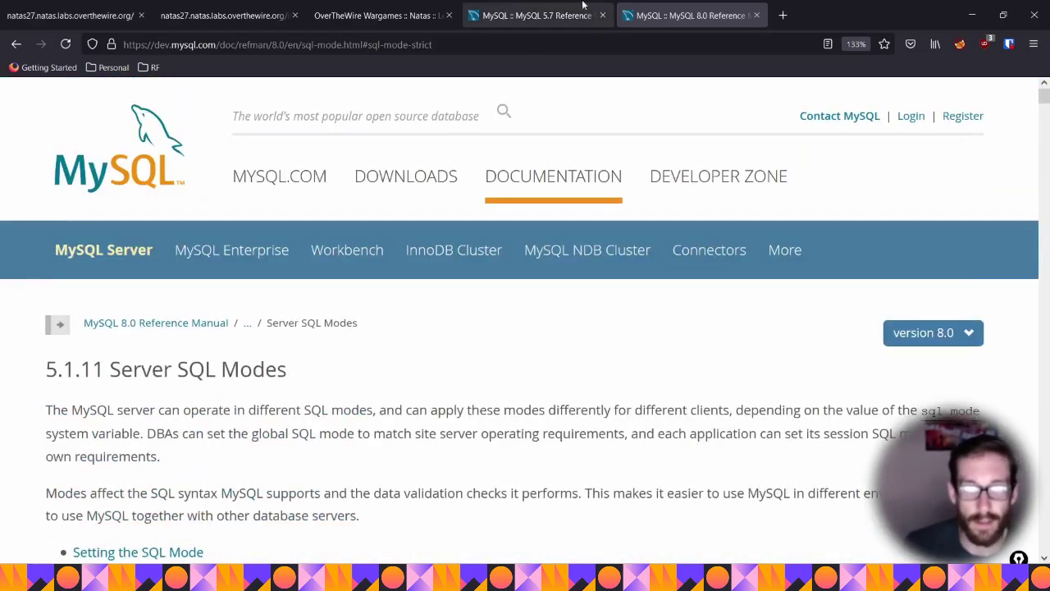
Show the MySQL 5.7 reference page on the CHAR and VARCHAR types and highlight its heading
key("ctrl+shift+Tab")
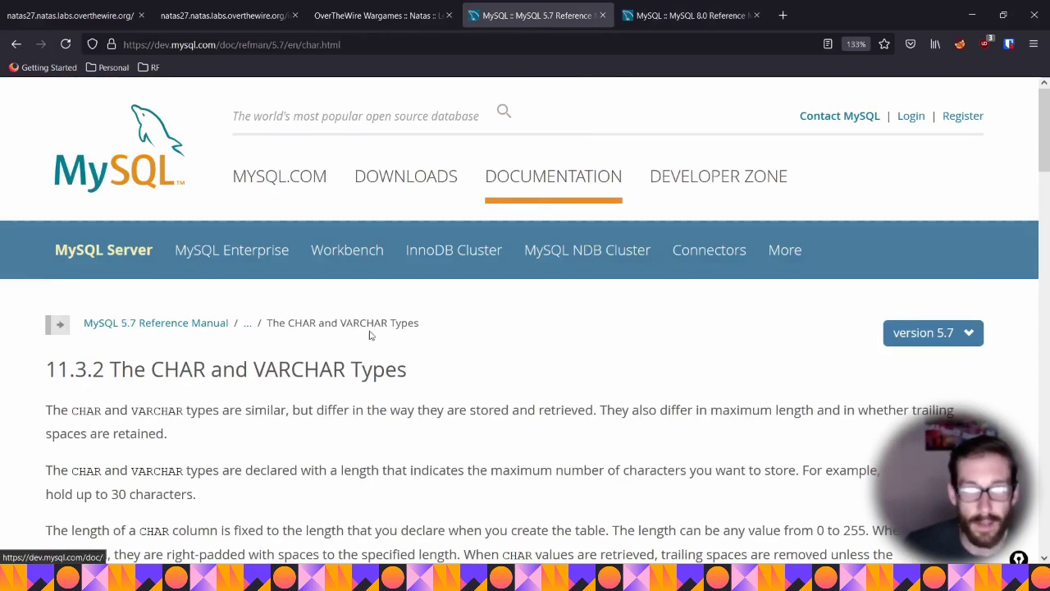
left_click_drag(254, 369, 346, 369)
left_click_drag(193, 369, 351, 372)
left_click(441, 375)
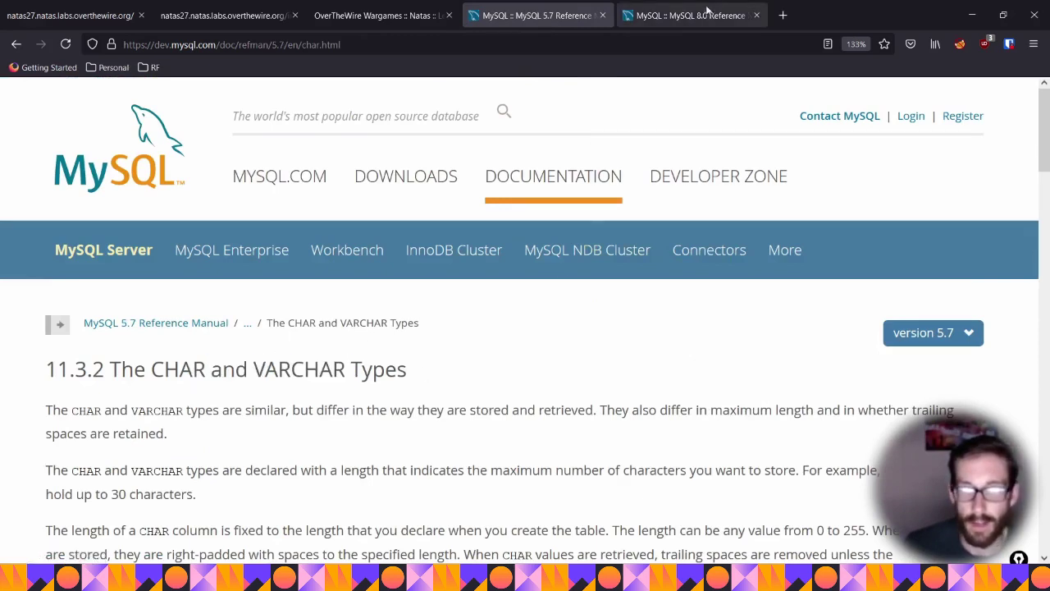
Return to the MySQL 8.0 reference page and highlight the Server SQL Modes heading and part of its first paragraph
left_click(689, 15)
left_click_drag(275, 380, 93, 369)
left_click_drag(307, 380, 109, 361)
left_click_drag(466, 433, 471, 410)
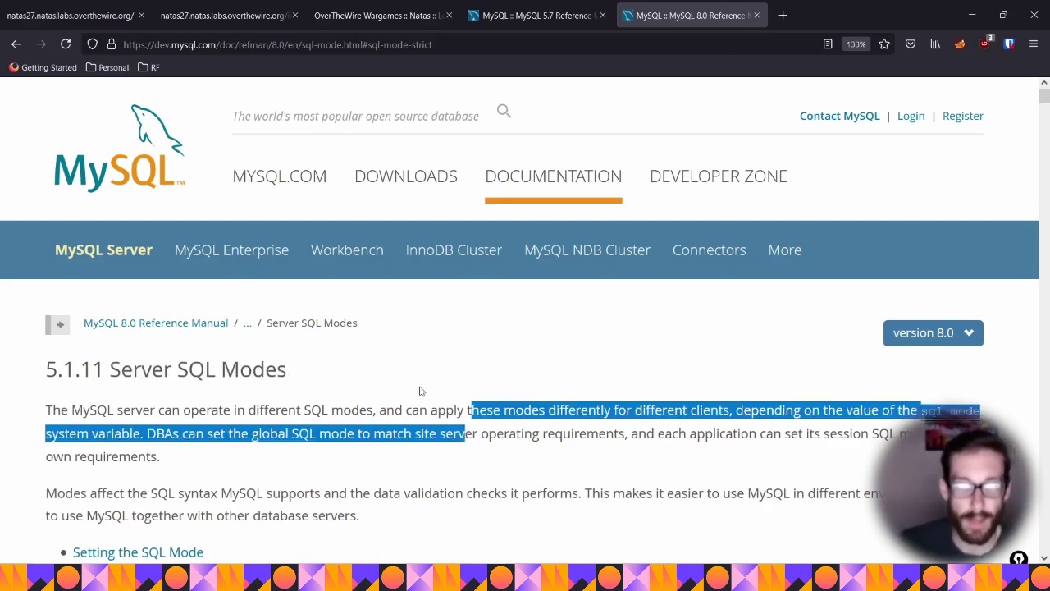
left_click(365, 377)
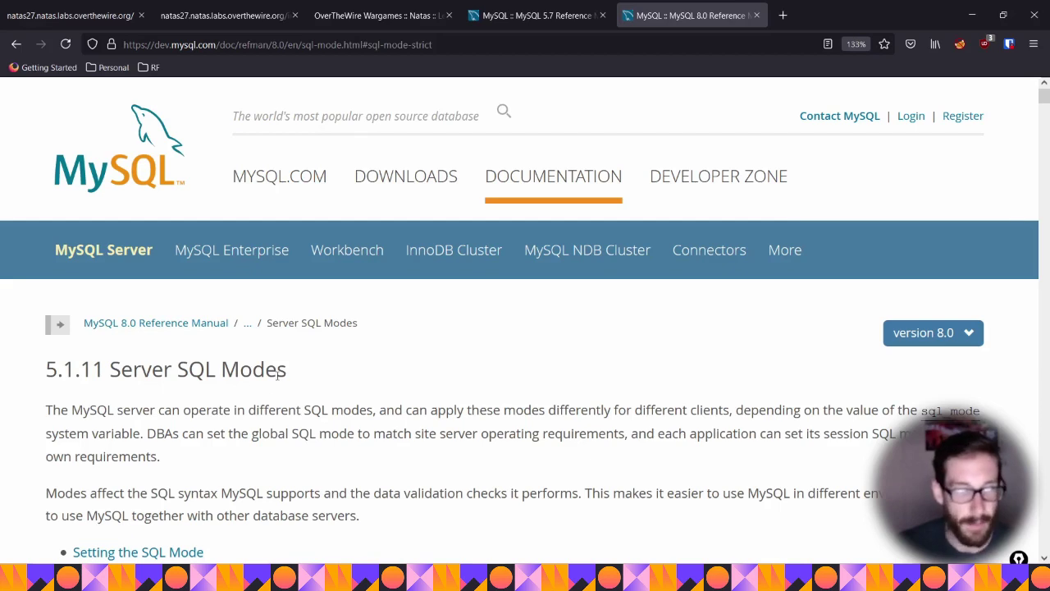
left_click_drag(283, 374, 162, 373)
left_click(321, 390)
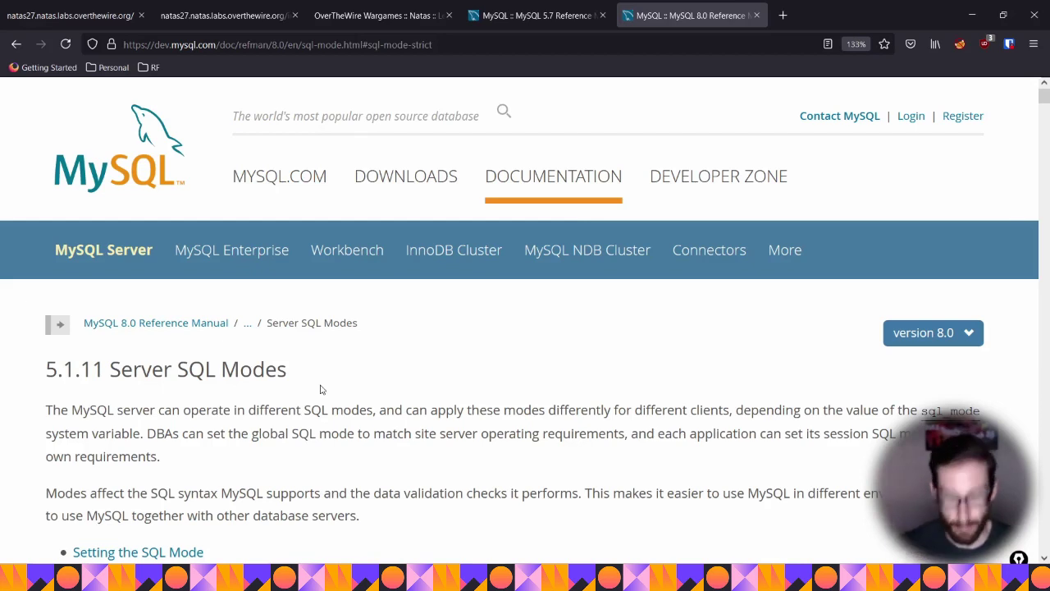
Close the MySQL 8.0 SQL modes page and move the annotation toolbar off the MySQL 5.7 CHAR and VARCHAR page text
key("ctrl+2")
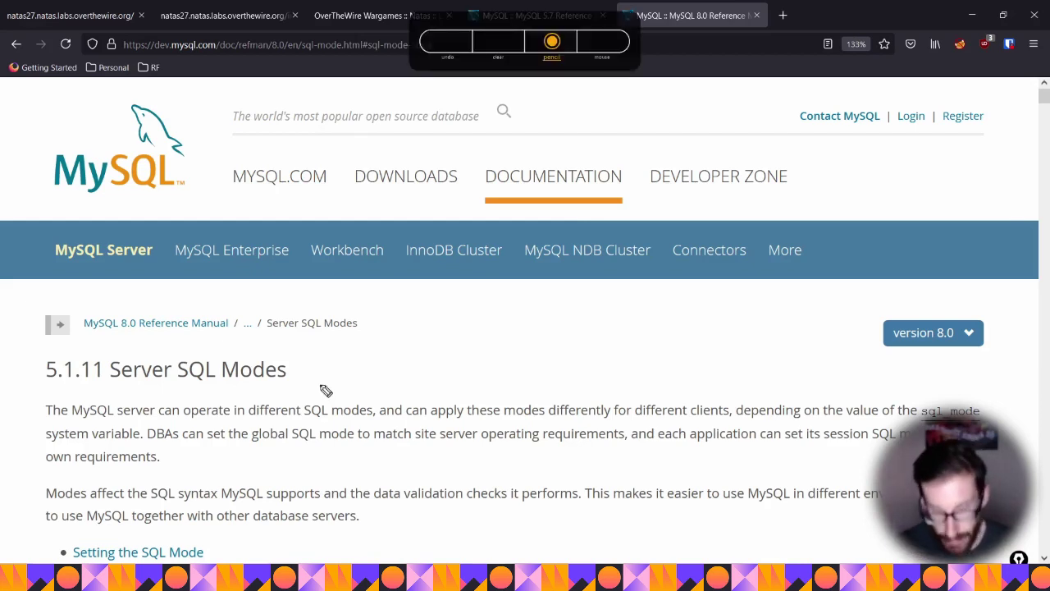
key("Escape")
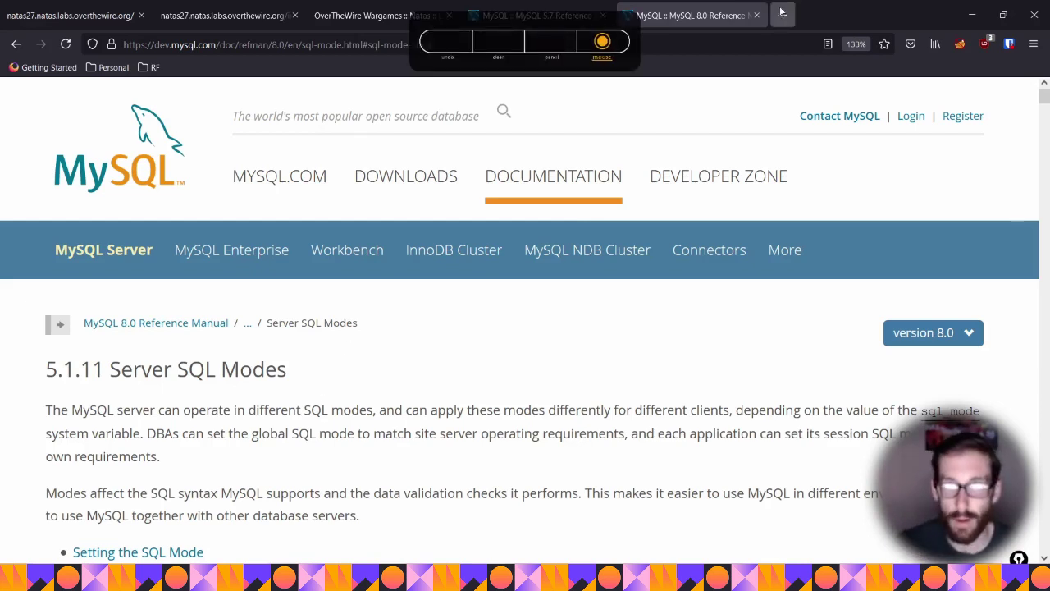
left_click(756, 14)
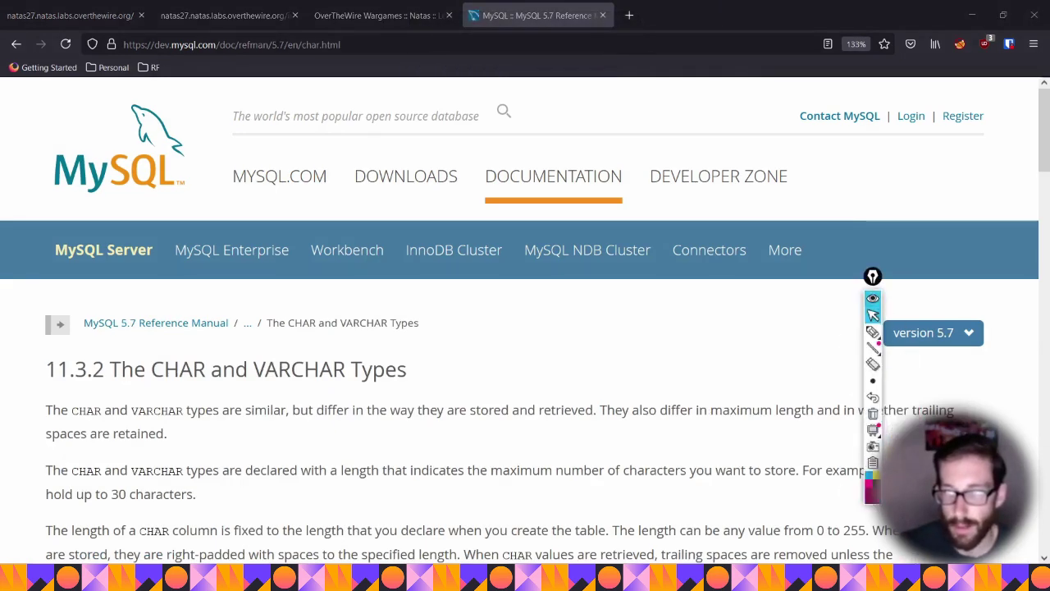
mouse_move(873, 276)
left_mouse_down()
mouse_move(959, 387)
mouse_move(1014, 517)
left_mouse_up()
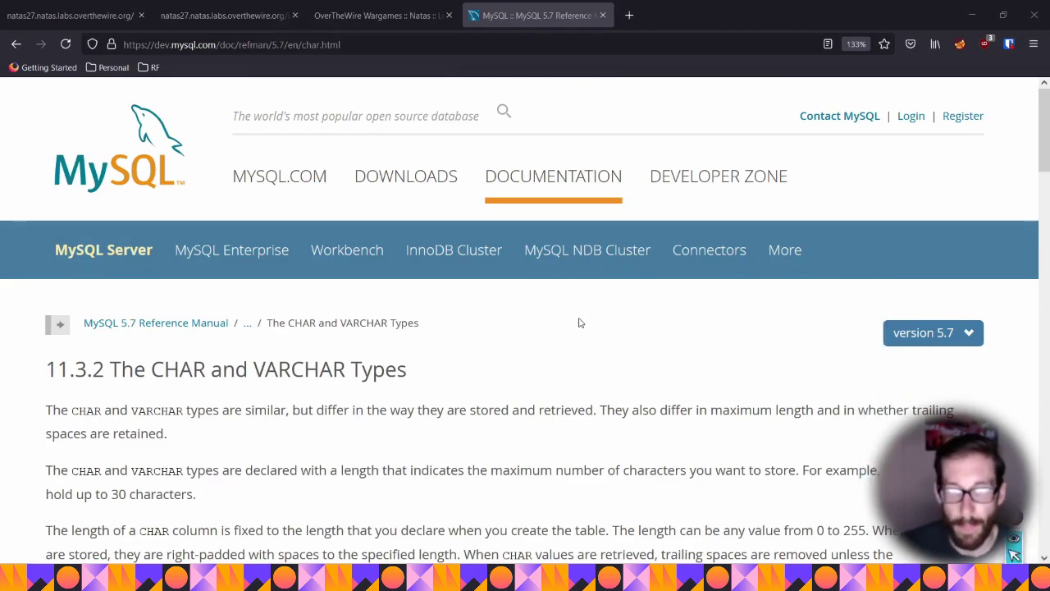
Draw freehand pen lines across the opening paragraphs of the CHAR and VARCHAR page
left_click_drag(141, 332, 387, 472)
left_click(560, 356)
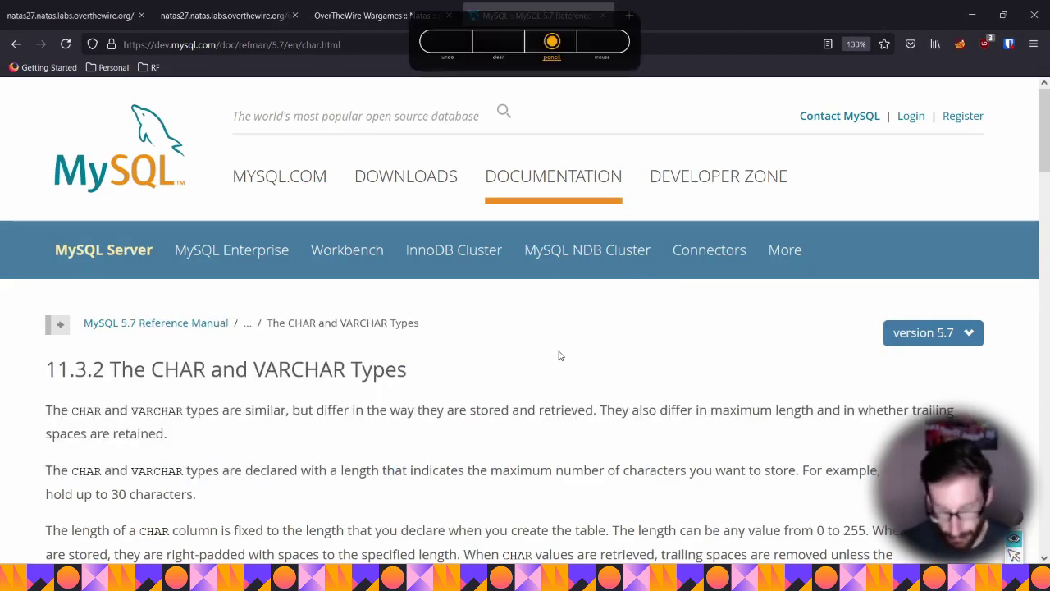
mouse_move(882, 464)
left_mouse_down()
mouse_move(534, 422)
mouse_move(20, 460)
mouse_move(328, 385)
mouse_move(554, 502)
mouse_move(92, 494)
left_mouse_up()
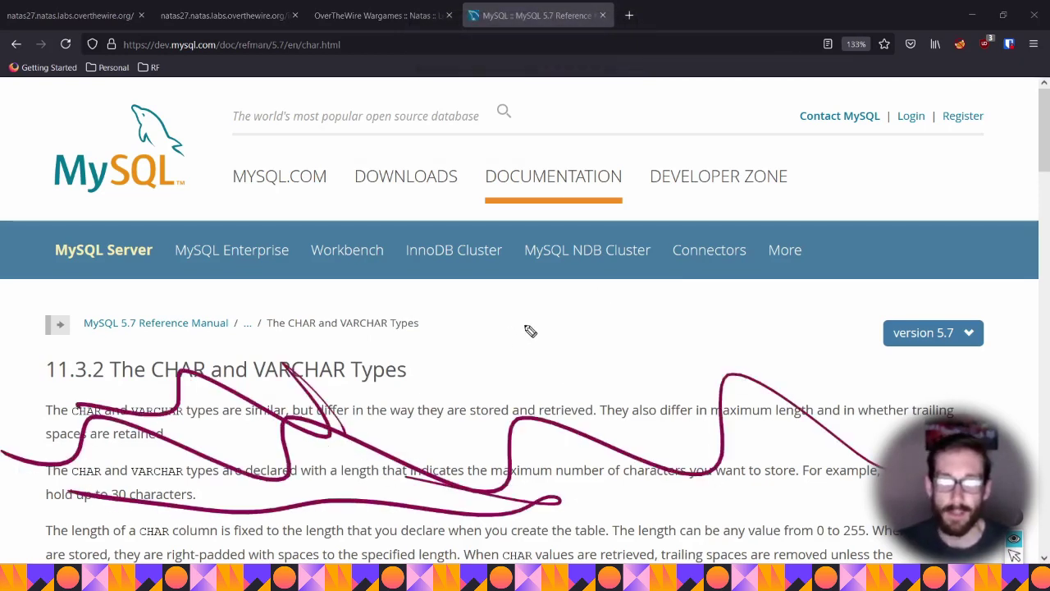
Write S and D above the page text and diagram S as a boxed double arrow leading to E and a crossed-out mark
mouse_move(459, 297)
left_mouse_down()
mouse_move(476, 298)
mouse_move(484, 313)
mouse_move(462, 310)
mouse_move(475, 342)
left_mouse_up()
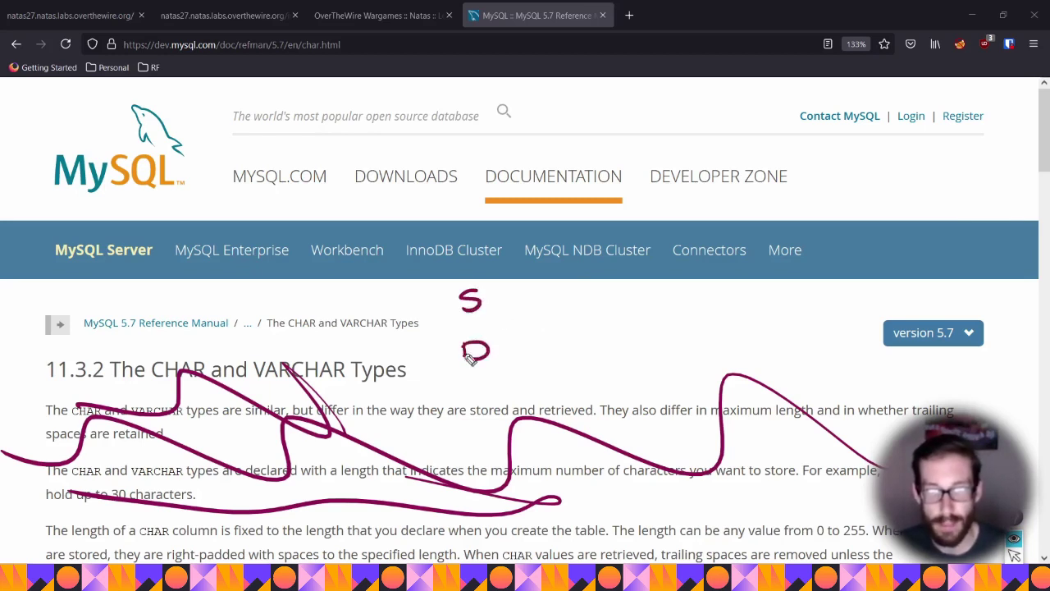
mouse_move(502, 301)
left_mouse_down()
mouse_move(684, 314)
mouse_move(537, 271)
left_mouse_up()
mouse_move(639, 290)
left_mouse_down()
mouse_move(577, 291)
mouse_move(611, 300)
mouse_move(574, 305)
left_mouse_up()
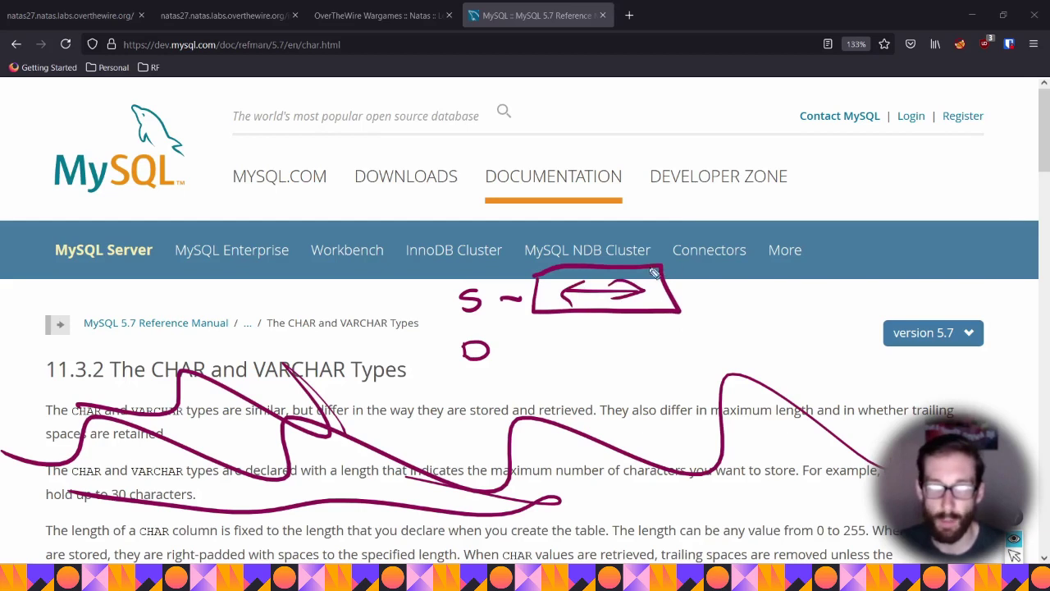
mouse_move(669, 296)
left_mouse_down()
mouse_move(712, 287)
mouse_move(726, 289)
mouse_move(725, 302)
mouse_move(719, 294)
mouse_move(784, 303)
left_mouse_up()
left_click_drag(810, 266, 753, 305)
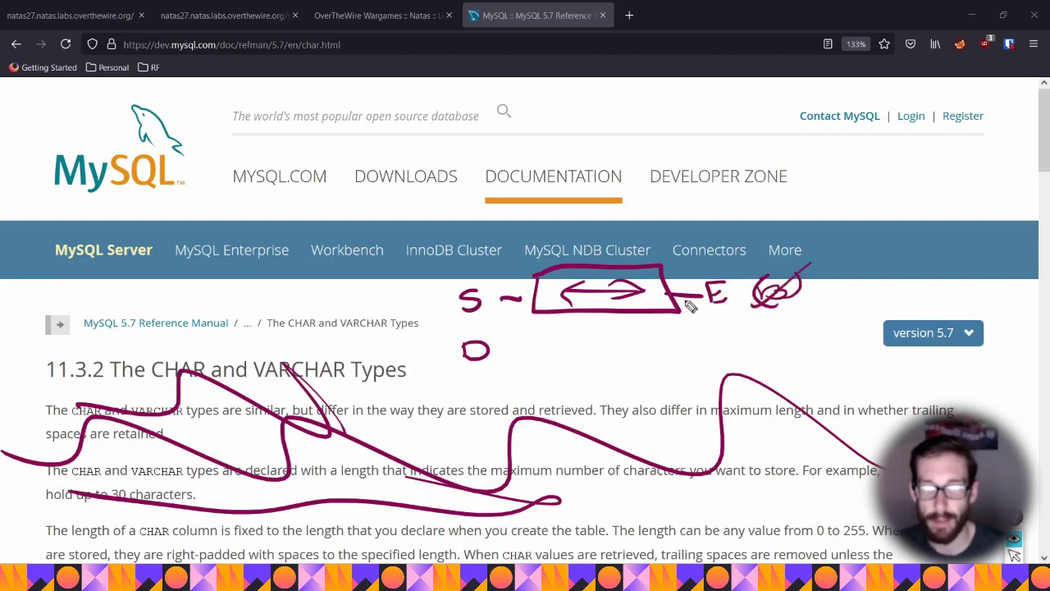
Diagram D as a boxed double arrow leading to W with circled B and T, mark a cut inside the box, and clear all annotations
mouse_move(498, 351)
left_mouse_down()
mouse_move(610, 375)
mouse_move(535, 344)
left_mouse_up()
left_click_drag(613, 355, 548, 355)
mouse_move(566, 346)
left_mouse_down()
mouse_move(566, 362)
mouse_move(698, 351)
mouse_move(752, 367)
mouse_move(714, 382)
left_mouse_up()
mouse_move(669, 390)
left_mouse_down()
mouse_move(689, 381)
mouse_move(656, 396)
mouse_move(697, 375)
left_mouse_up()
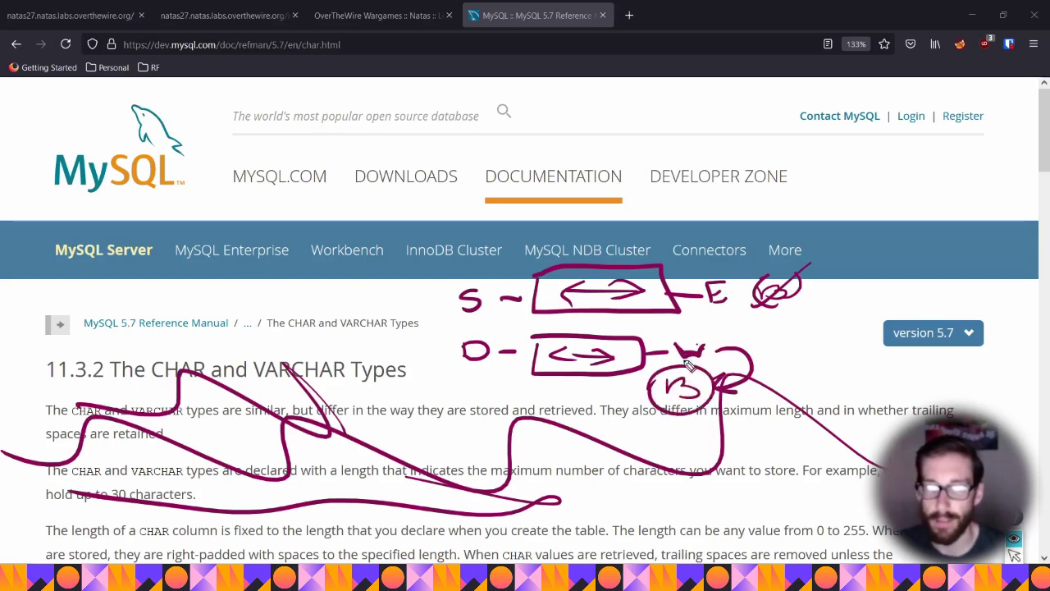
mouse_move(761, 334)
left_mouse_down()
mouse_move(761, 348)
mouse_move(765, 330)
mouse_move(735, 358)
left_mouse_up()
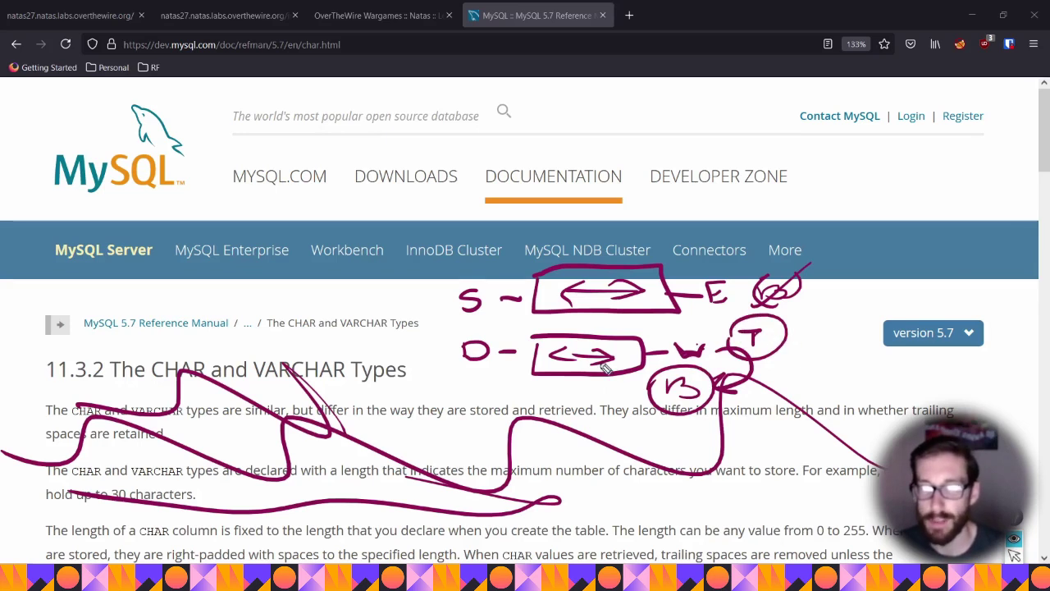
mouse_move(602, 344)
left_mouse_down()
mouse_move(595, 395)
mouse_move(571, 371)
left_mouse_up()
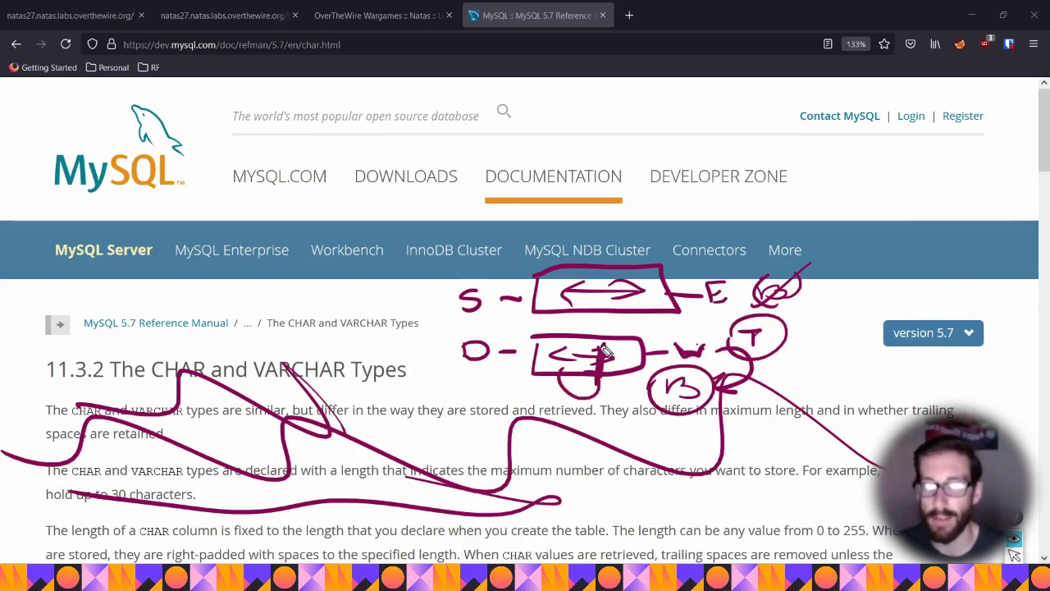
key("ctrl+shift+7")
key("ctrl+shift+2")
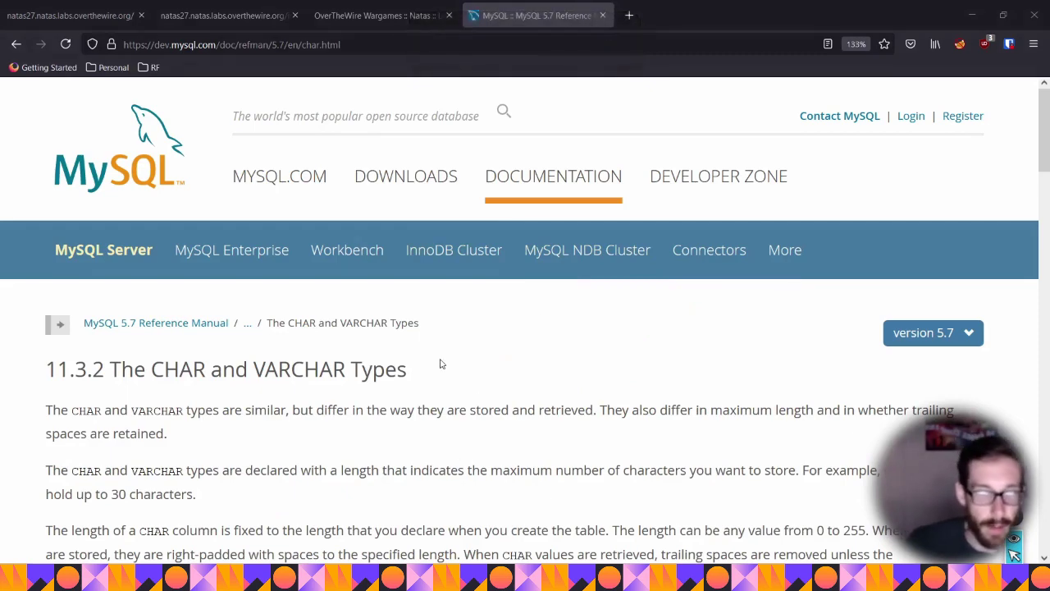
Show the users table definition on the natas27 source page and highlight it with its username varchar type in natas27.php in Sublime Text
left_click(230, 15)
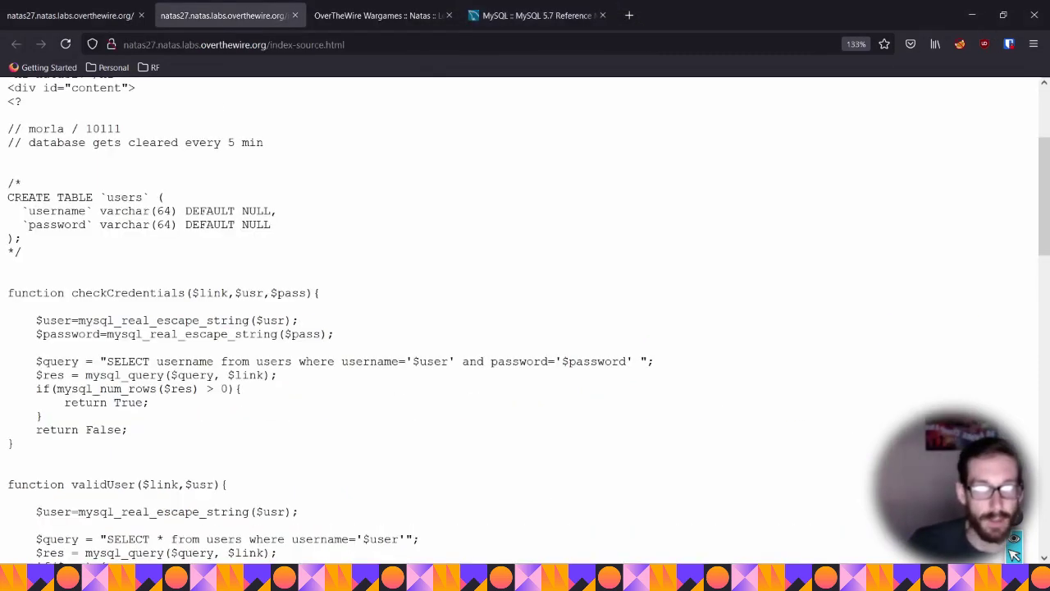
left_click_drag(1, 191, 89, 293)
key("alt+Tab")
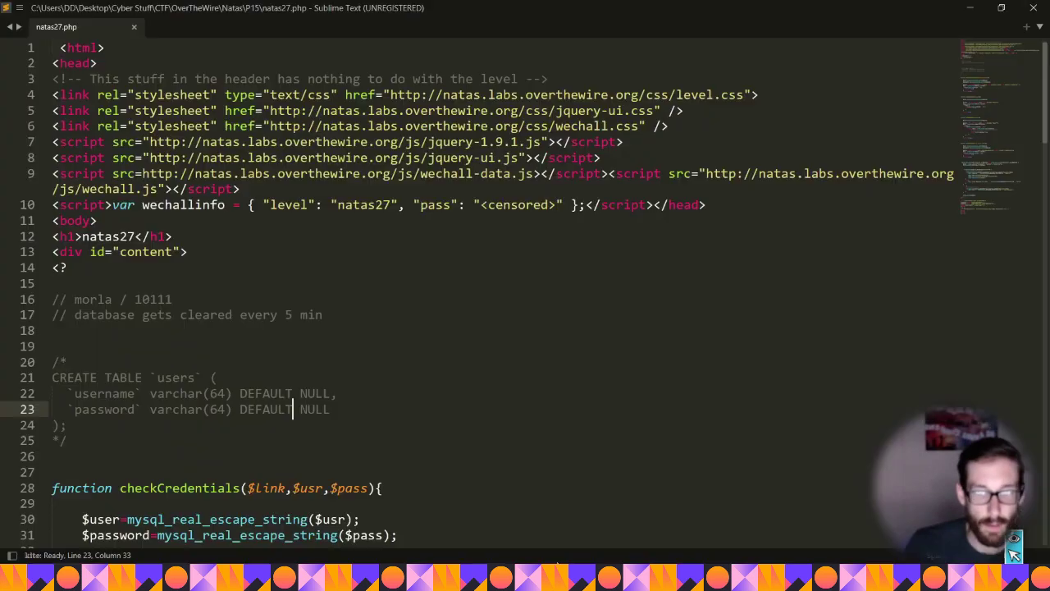
left_click_drag(146, 442, 18, 384)
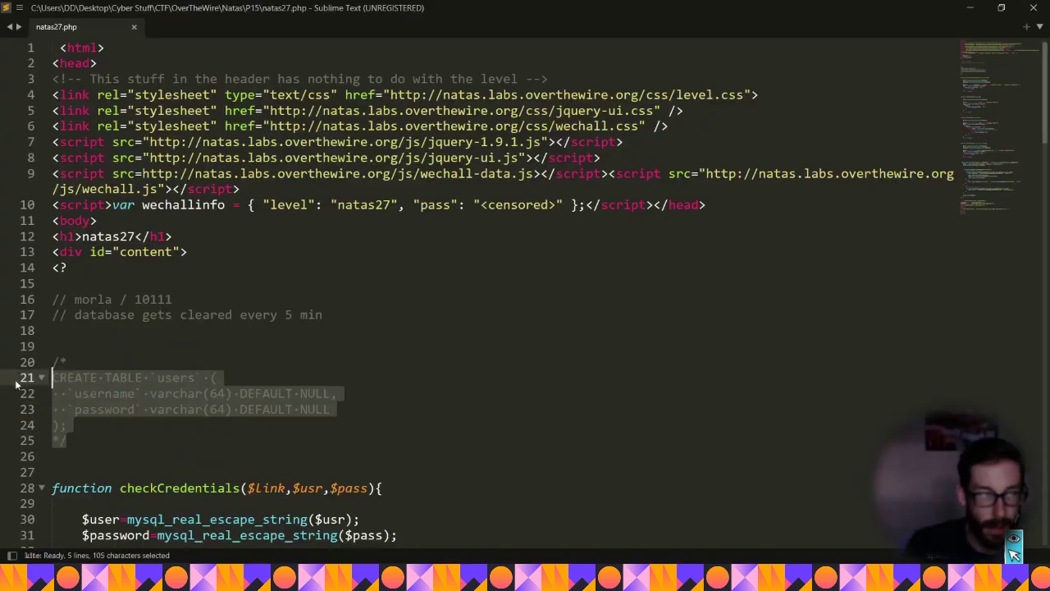
left_click(119, 378)
left_click(181, 393)
double_click(180, 393)
left_click(300, 359)
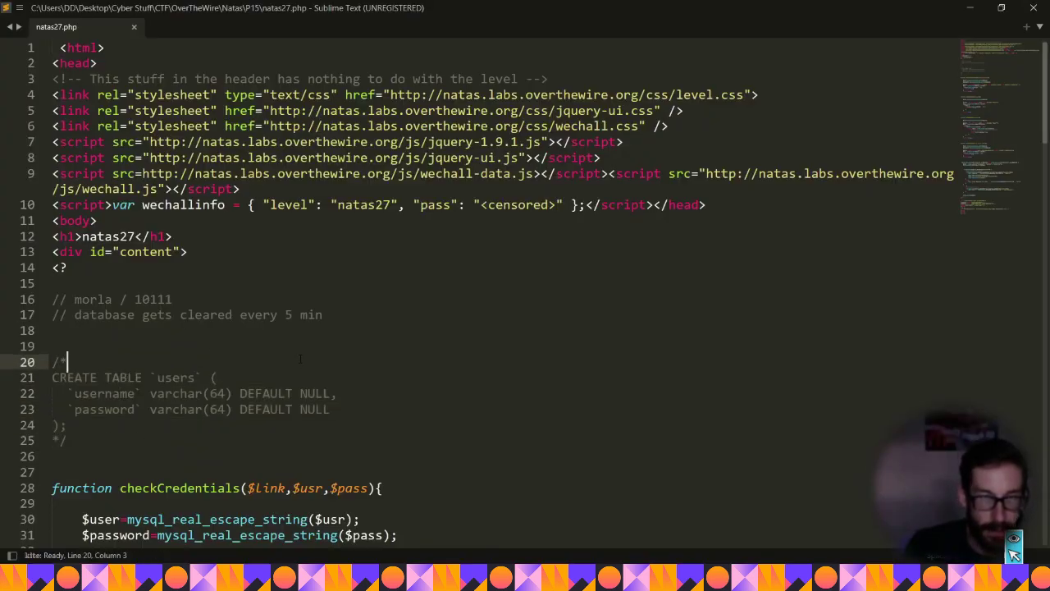
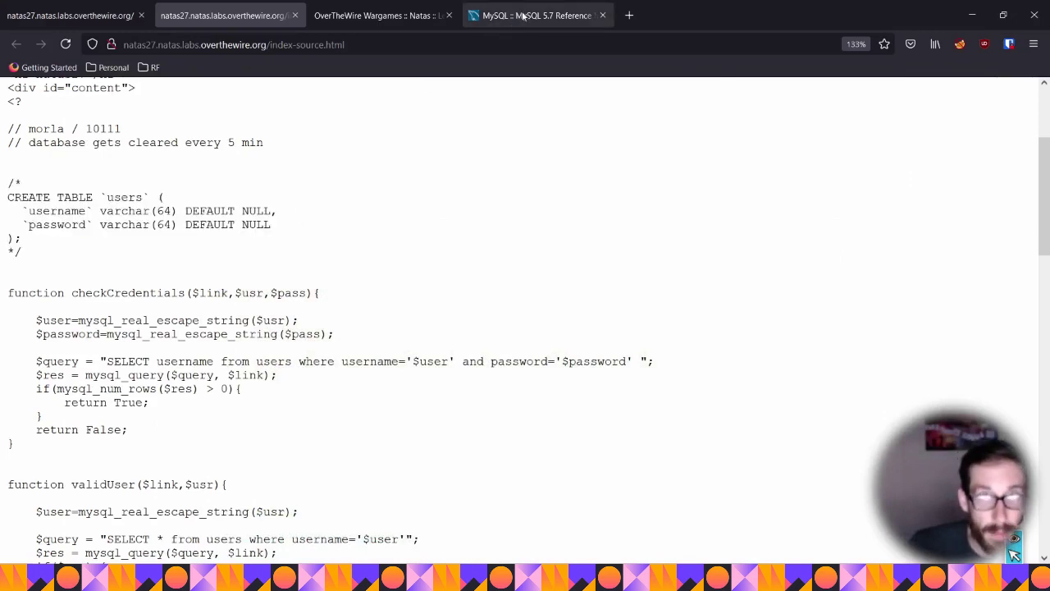
Return to the MySQL 5.7 page in Firefox and look through its CHAR and VARCHAR length paragraphs
scroll(482, 374, "down", 2)
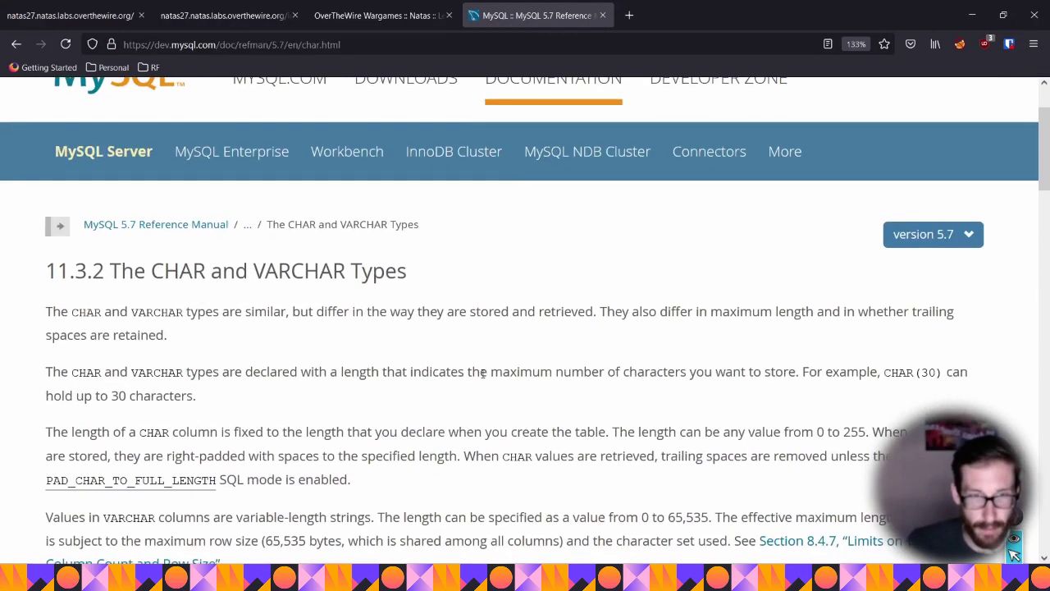
scroll(483, 375, "down", 4)
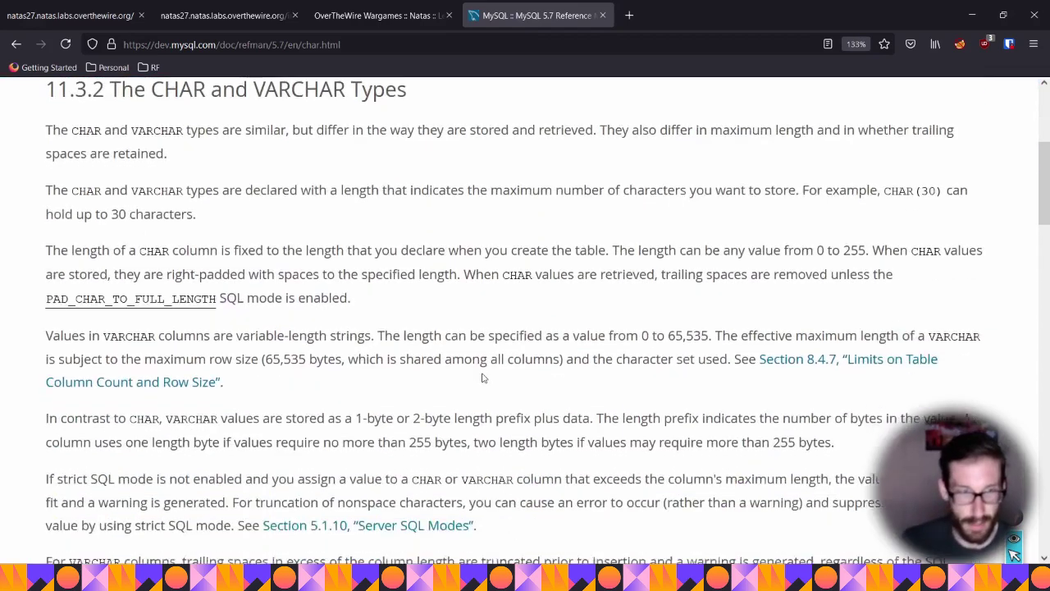
key("ctrl+d")
type("l")
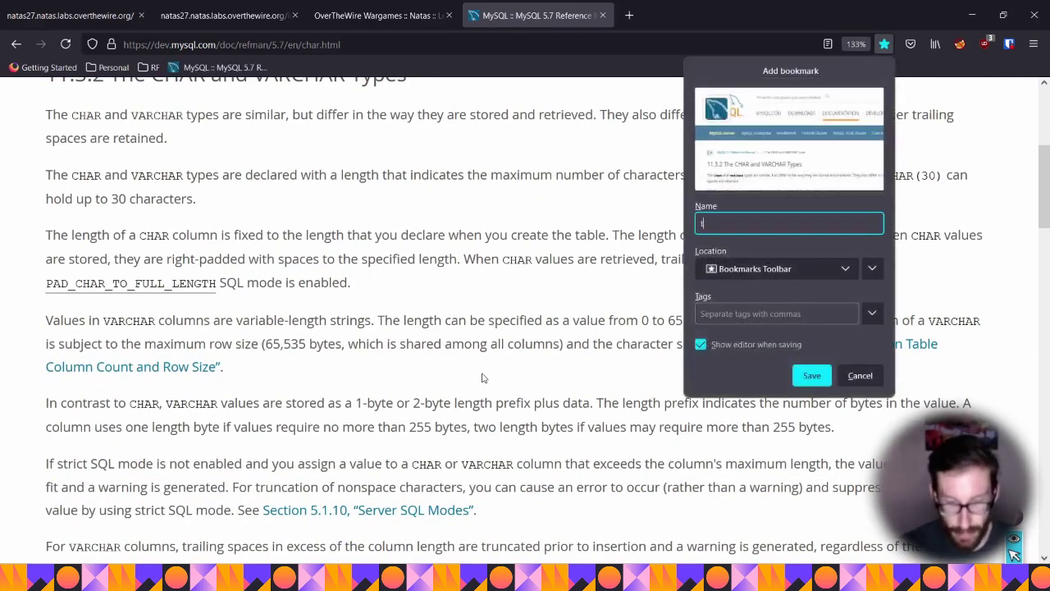
key("Escape")
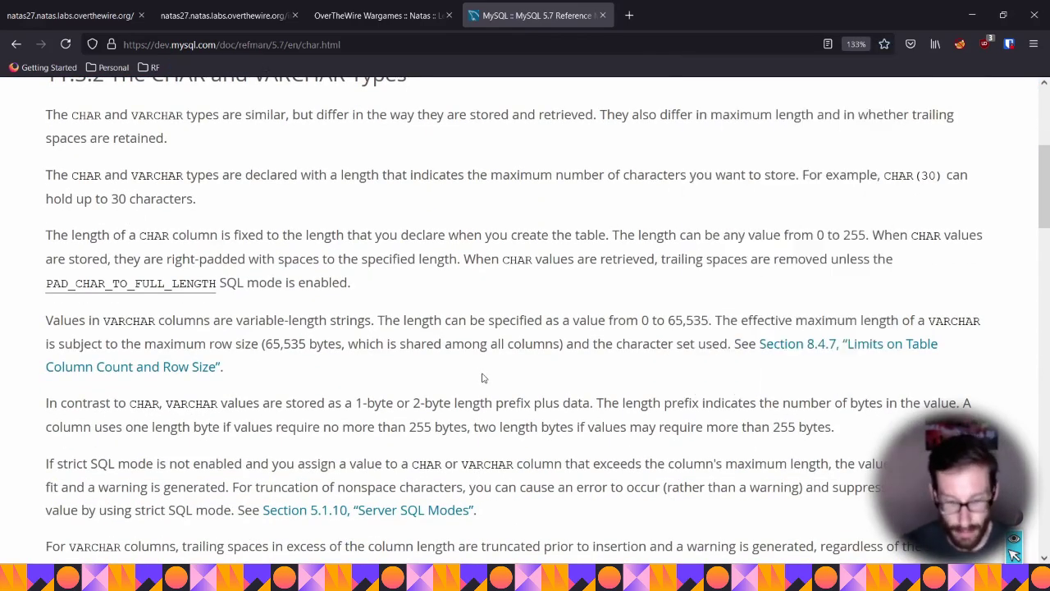
key("ctrl+d")
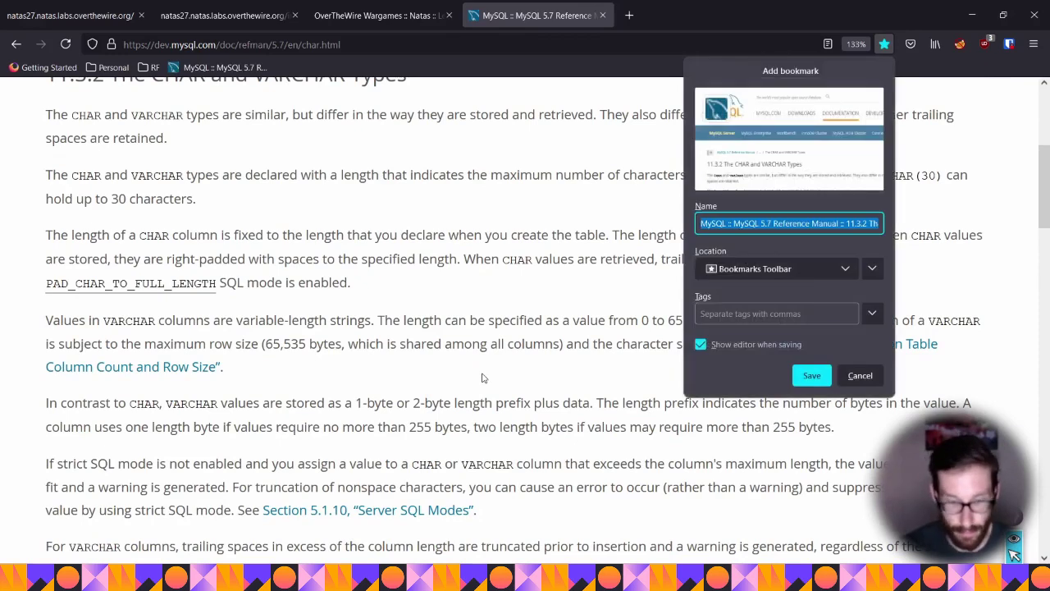
key("Escape")
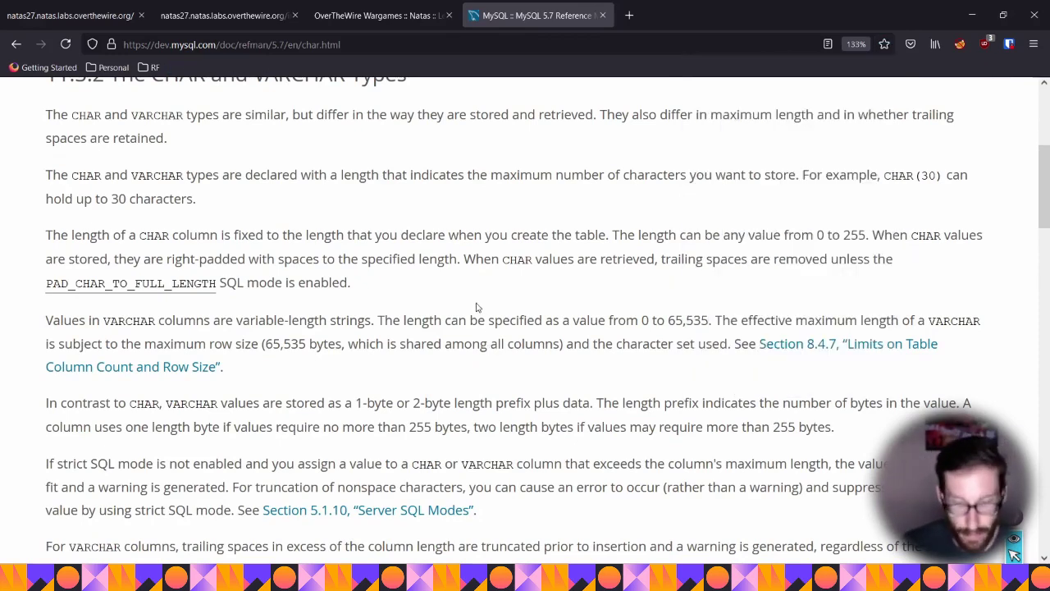
Search the CHAR and VARCHAR page for "trunca" and bring the trailing spaces paragraph and the storage comparison table into view
key("ctrl+f")
type("trunca")
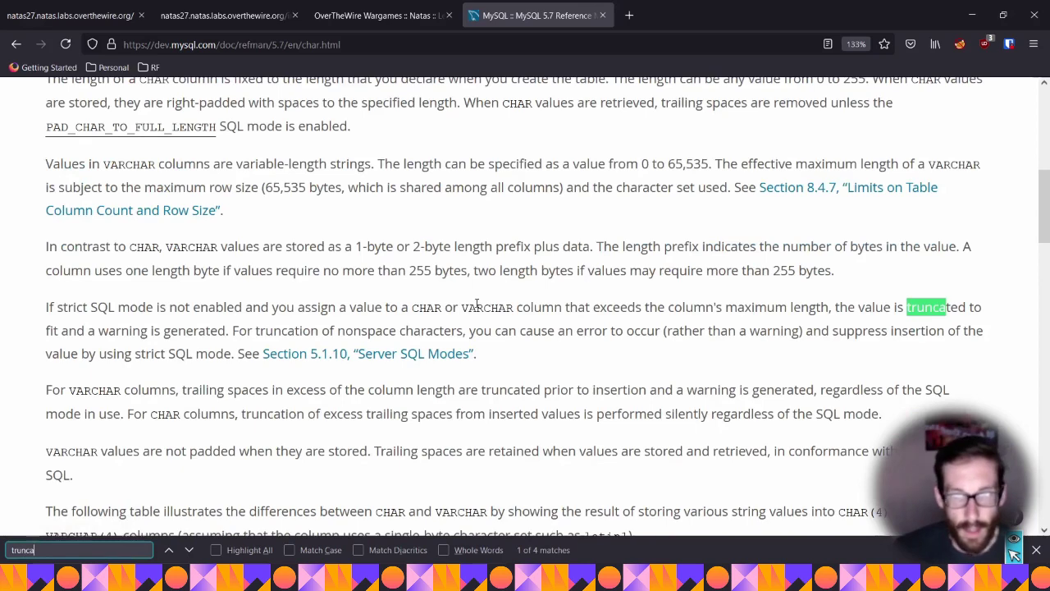
key("Return")
key("Return")
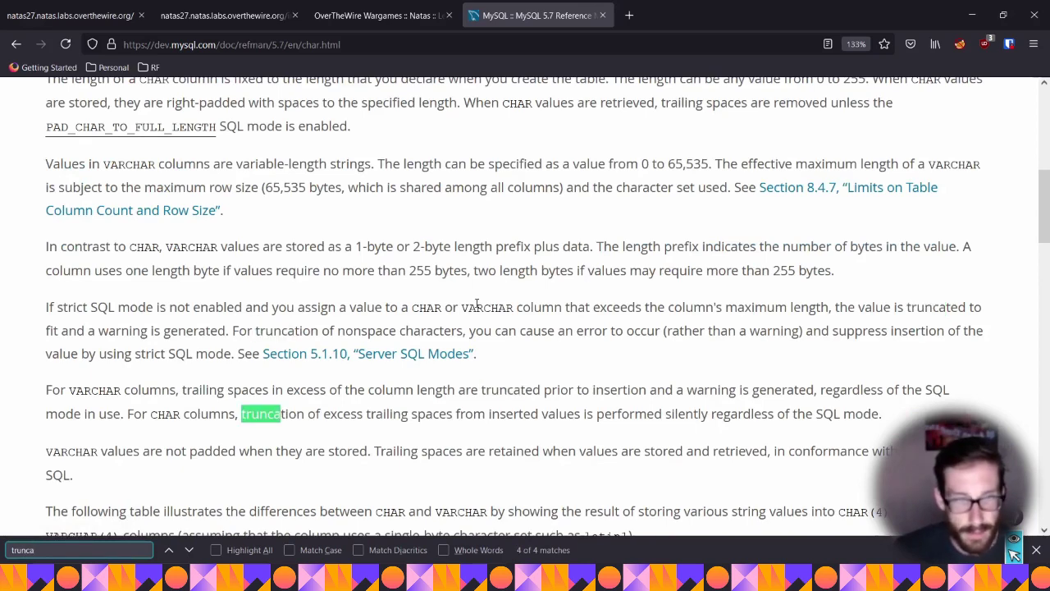
scroll(479, 303, "down", 5)
scroll(626, 257, "up", 2)
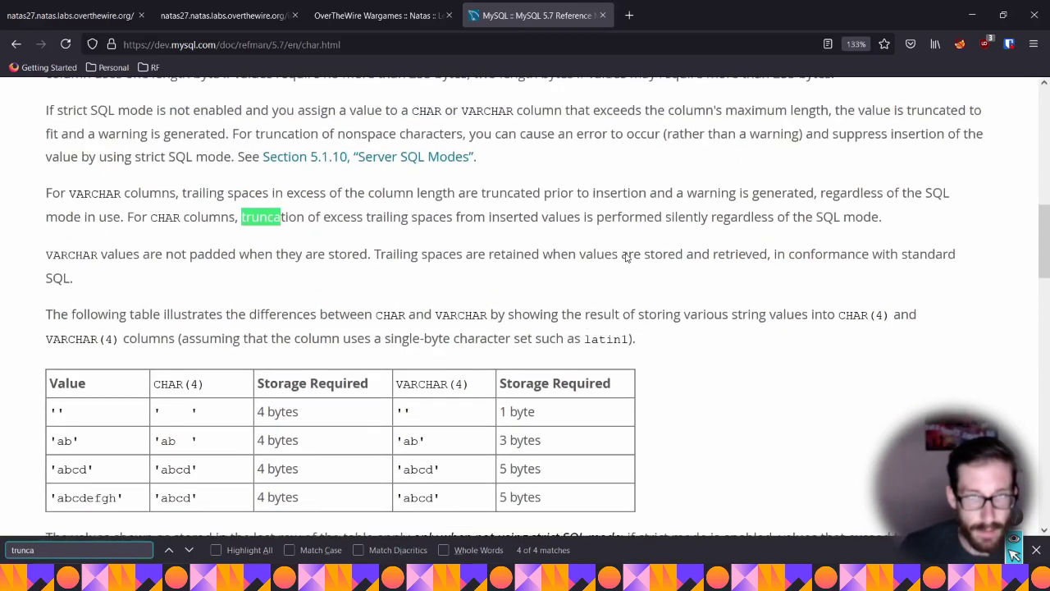
Bracket the paragraph on VARCHAR trailing spaces with the pencil and underline "VARCHAR" and "trailing spaces in excess of the column length"
key("ctrl+shift+3")
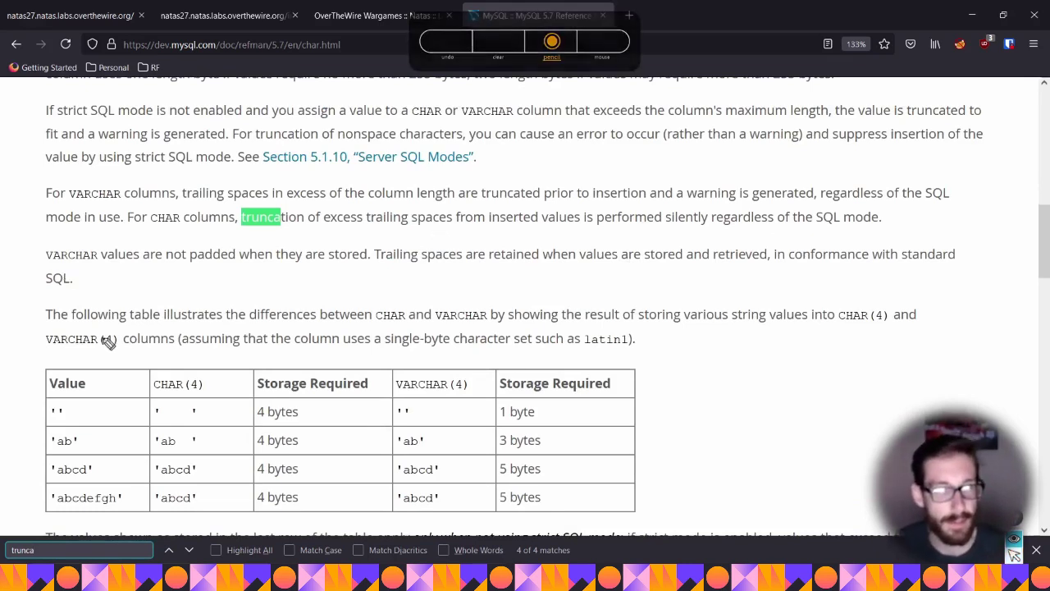
mouse_move(54, 172)
left_mouse_down()
mouse_move(17, 238)
mouse_move(54, 243)
left_mouse_up()
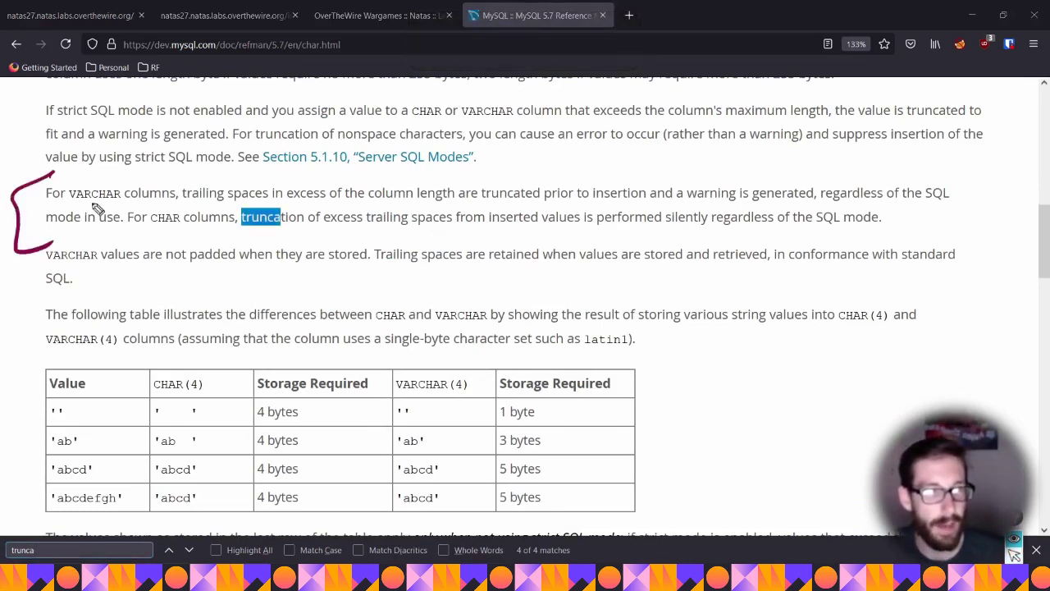
left_click_drag(115, 204, 59, 210)
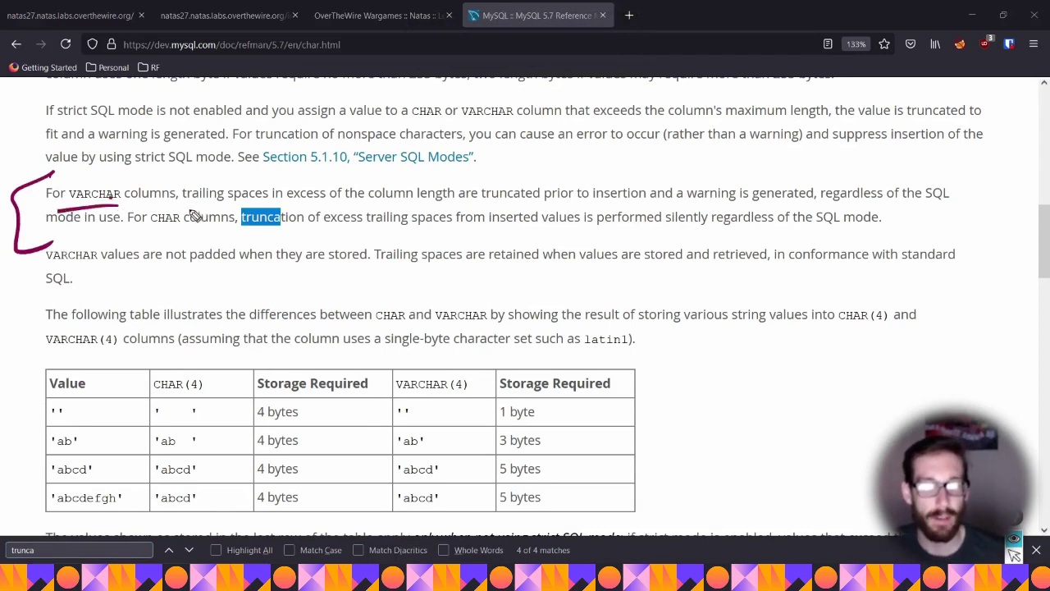
left_click_drag(193, 210, 456, 210)
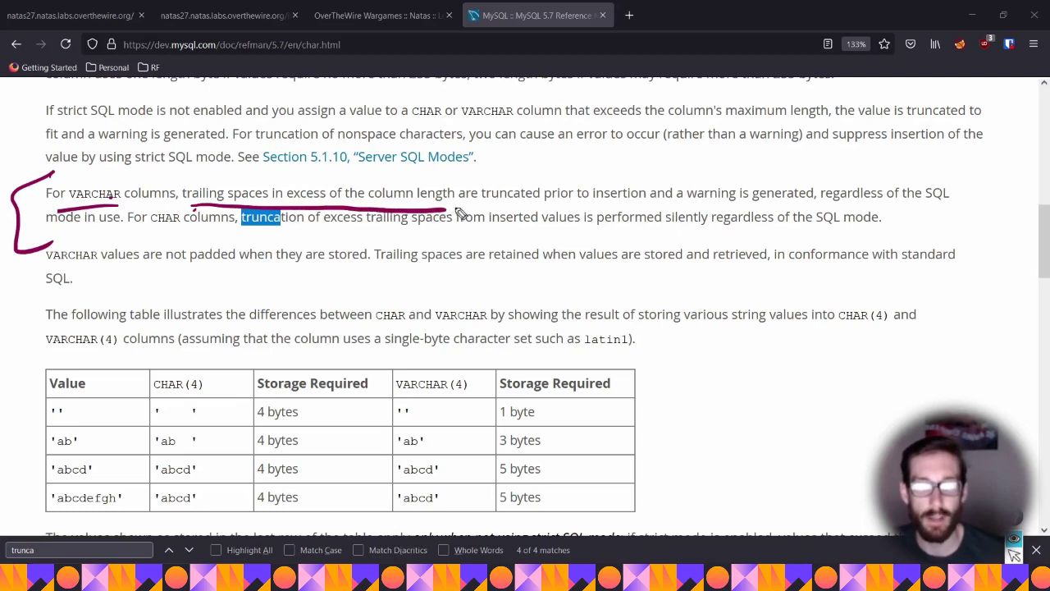
Write 64 above the column length, underline the truncation and warning wording, circle the warning, and add marks above "truncated" and "insertion"
mouse_move(428, 170)
left_mouse_down()
mouse_move(512, 203)
mouse_move(804, 208)
left_mouse_up()
mouse_move(696, 194)
left_mouse_down()
mouse_move(738, 190)
mouse_move(771, 165)
mouse_move(750, 175)
left_mouse_up()
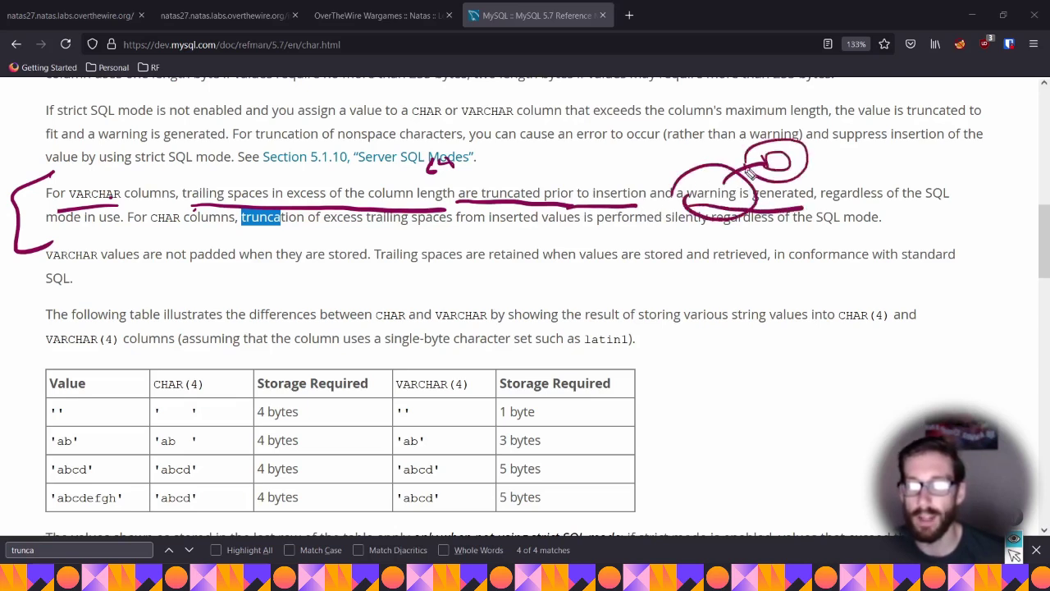
left_click_drag(611, 180, 610, 169)
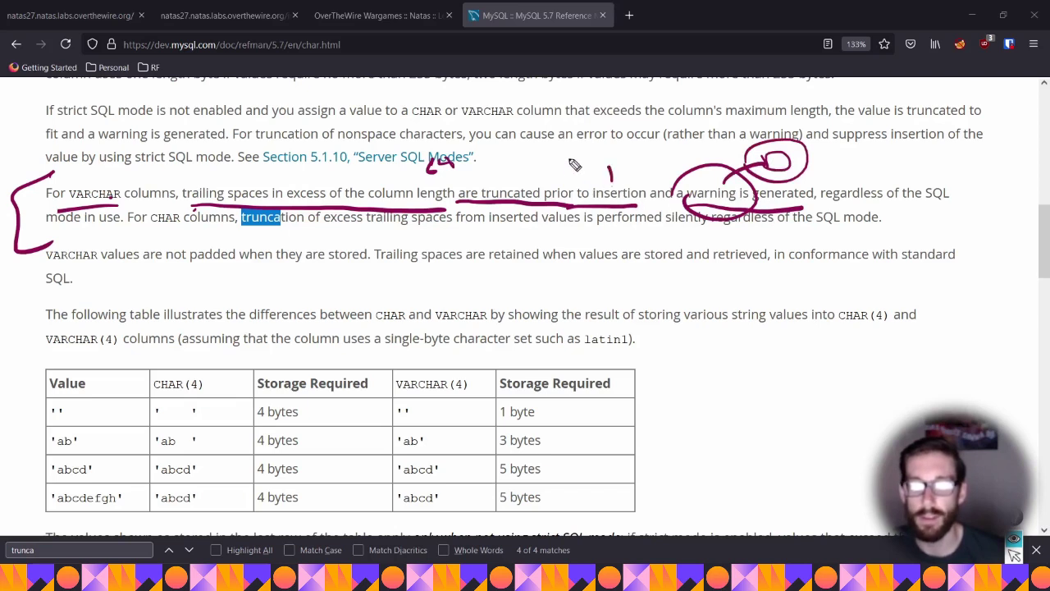
left_click_drag(508, 180, 533, 163)
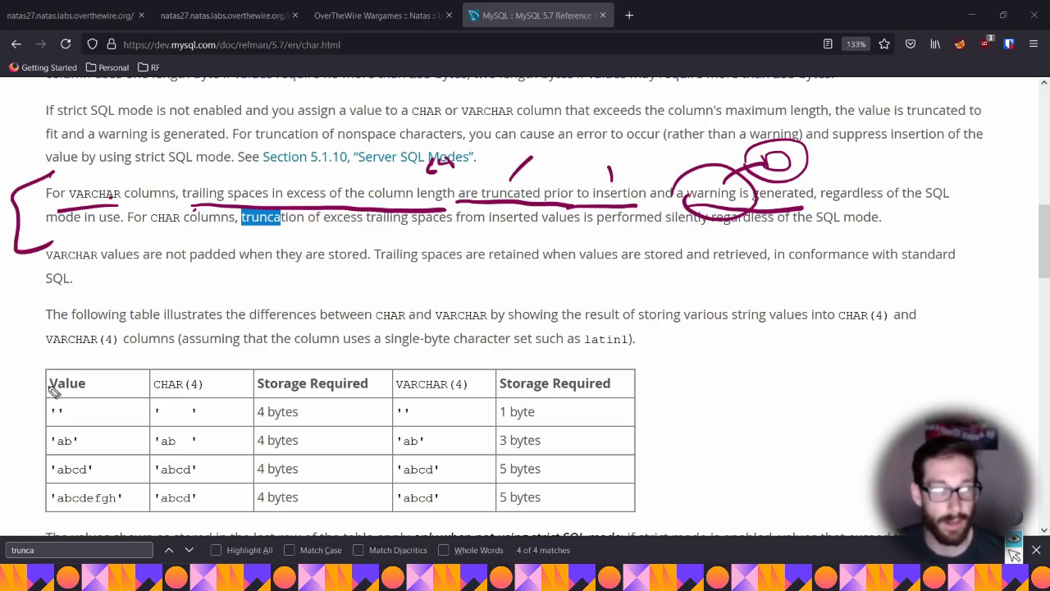
Bracket the CHAR(4) and VARCHAR(4) headers of the storage comparison table with the pencil and underline the 4 in VARCHAR(4)
left_click_drag(161, 374, 148, 392)
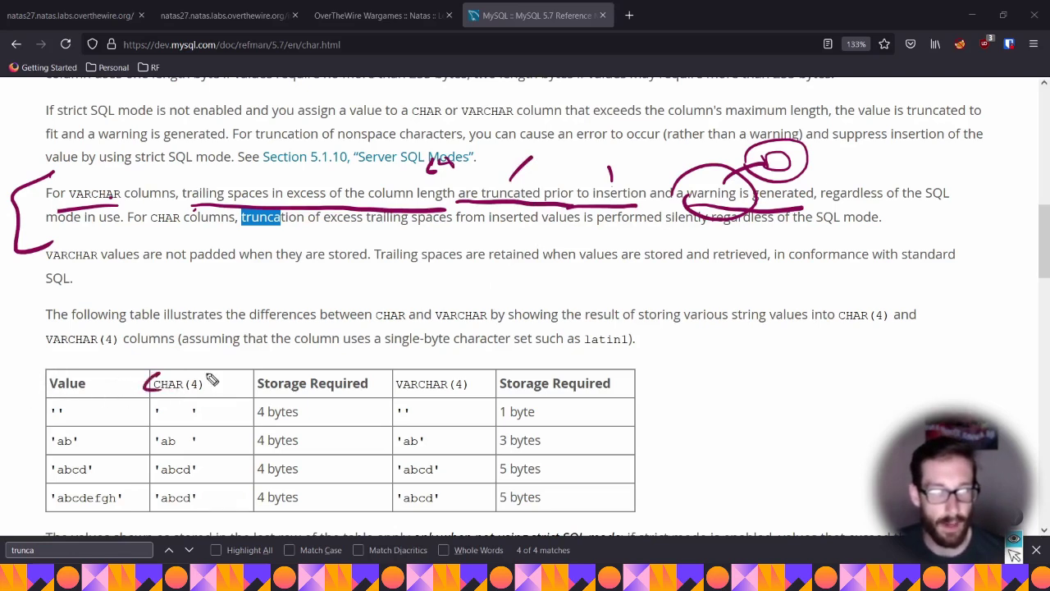
left_click_drag(211, 374, 212, 395)
left_click_drag(400, 370, 392, 390)
left_click_drag(469, 369, 473, 391)
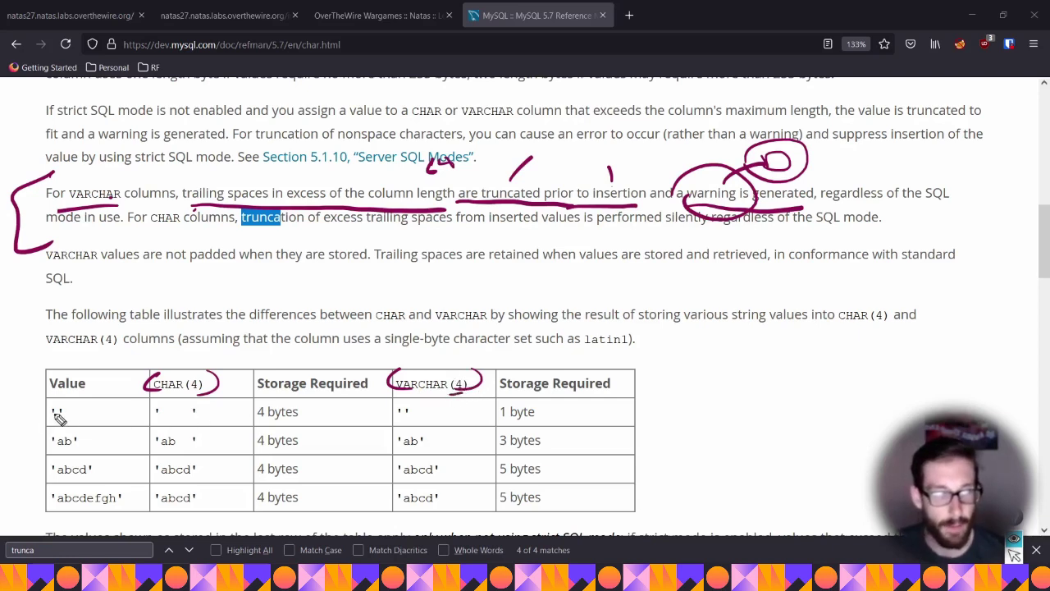
In the table's empty-string row, circle the value and underline the CHAR padding, the VARCHAR result and its 1 byte storage
mouse_move(52, 412)
left_mouse_down()
mouse_move(66, 431)
mouse_move(54, 417)
left_mouse_up()
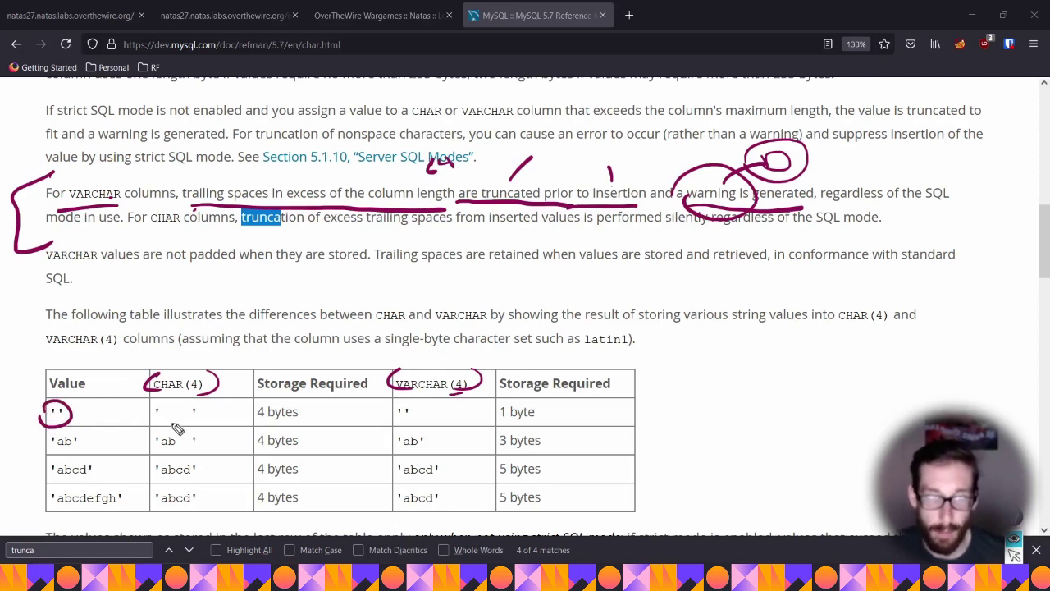
left_click_drag(191, 425, 159, 425)
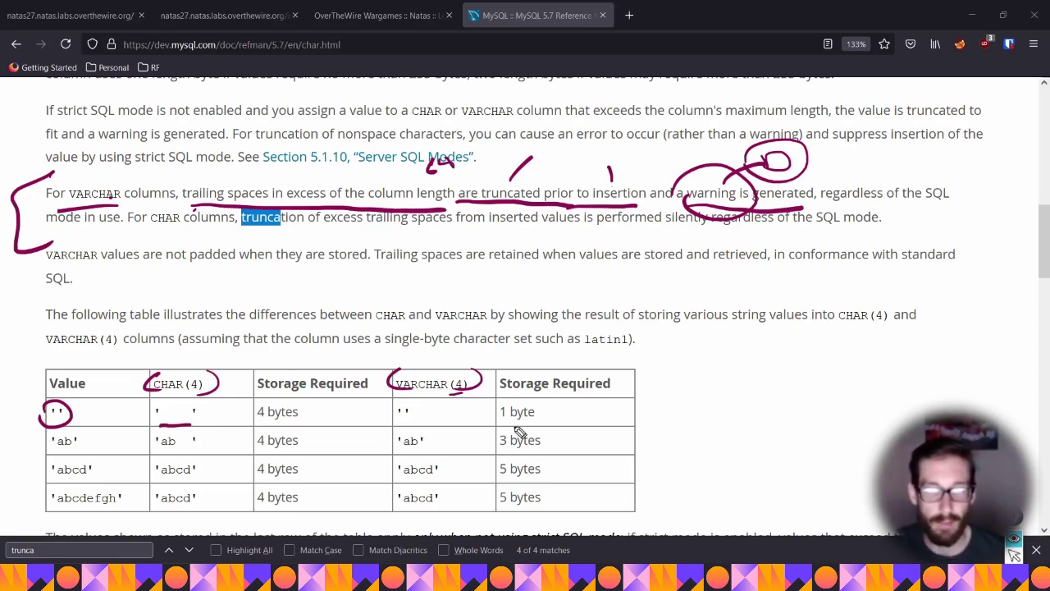
left_click_drag(530, 425, 497, 424)
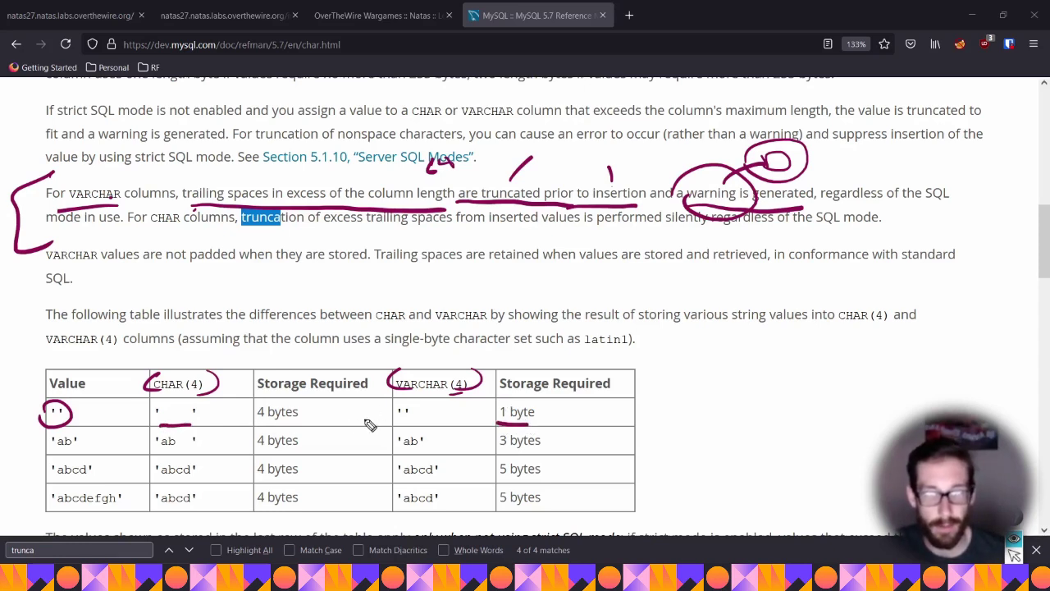
left_click_drag(415, 427, 390, 425)
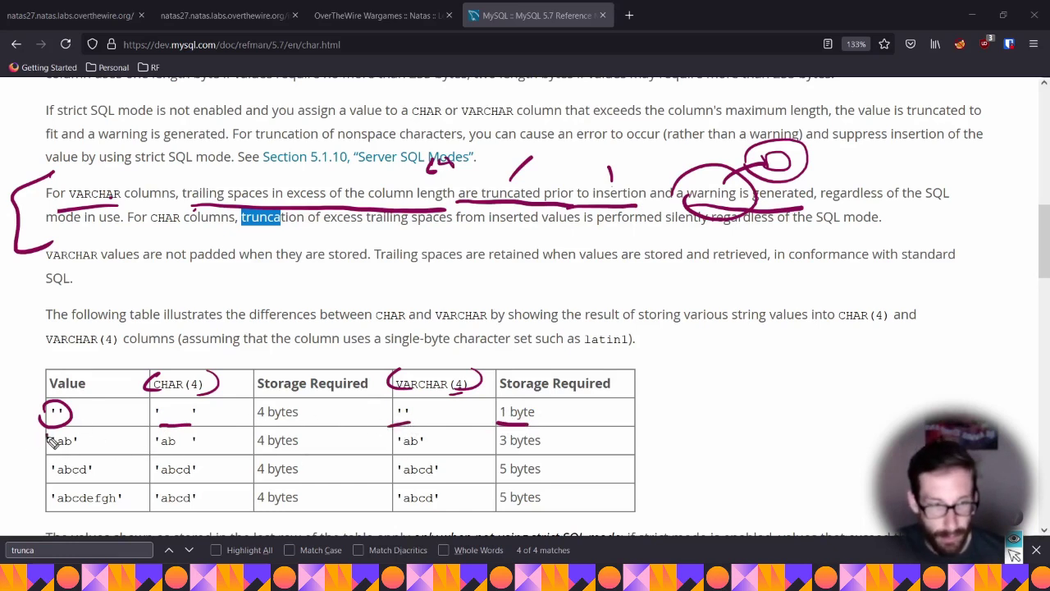
In the 'ab' row, bracket the value and both storage sizes, underline the CHAR and VARCHAR results, and add a handwritten mark after the VARCHAR result
left_click_drag(51, 443, 85, 431)
left_click_drag(195, 450, 170, 452)
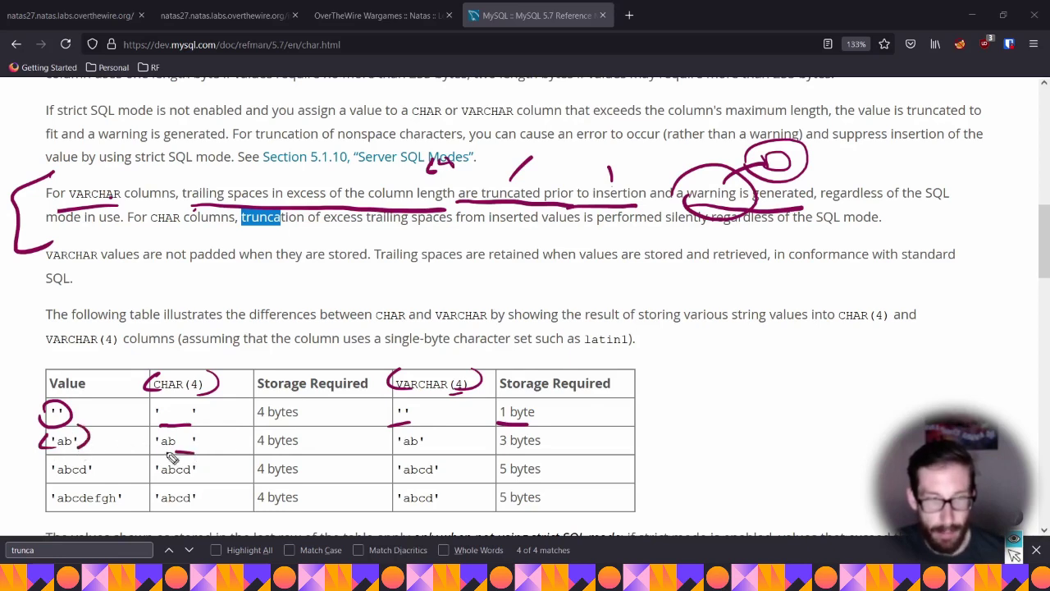
mouse_move(251, 437)
left_mouse_down()
mouse_move(301, 433)
mouse_move(283, 462)
left_mouse_up()
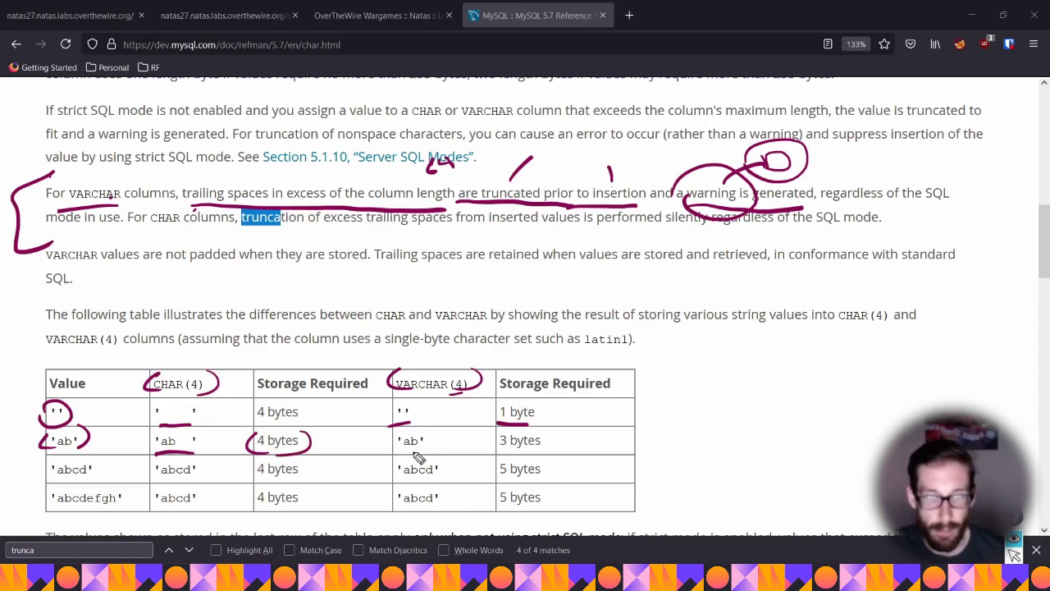
left_click_drag(425, 448, 399, 449)
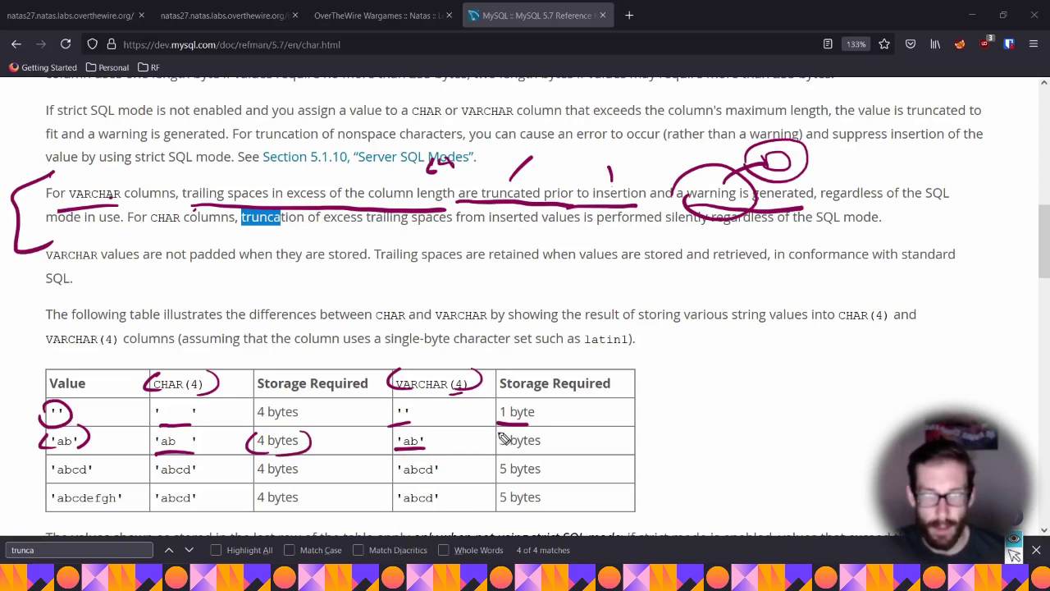
mouse_move(502, 439)
left_mouse_down()
mouse_move(496, 457)
mouse_move(540, 450)
left_mouse_up()
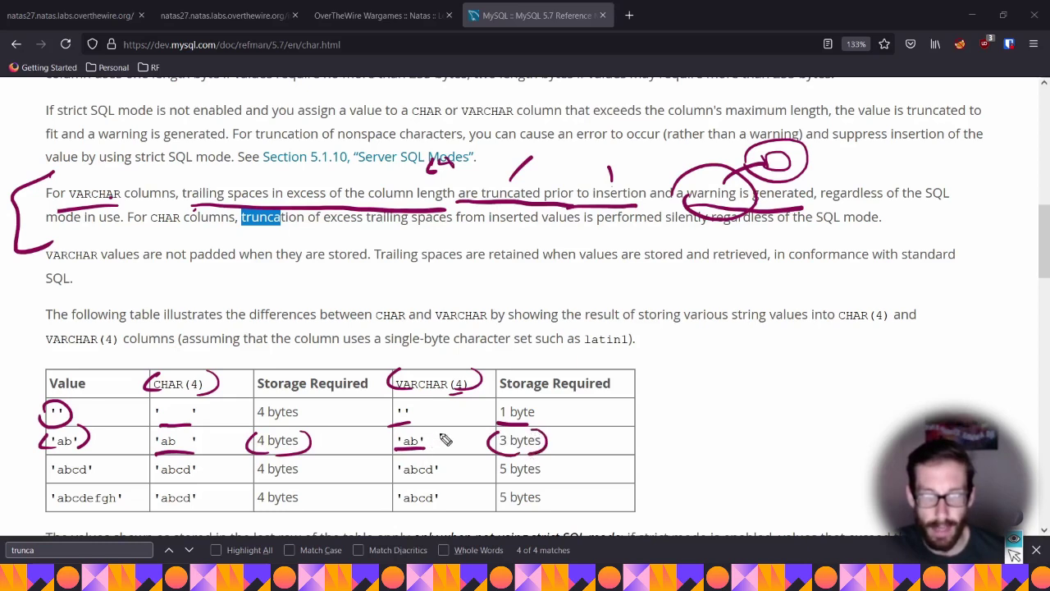
mouse_move(441, 428)
left_mouse_down()
mouse_move(435, 457)
mouse_move(448, 456)
left_mouse_up()
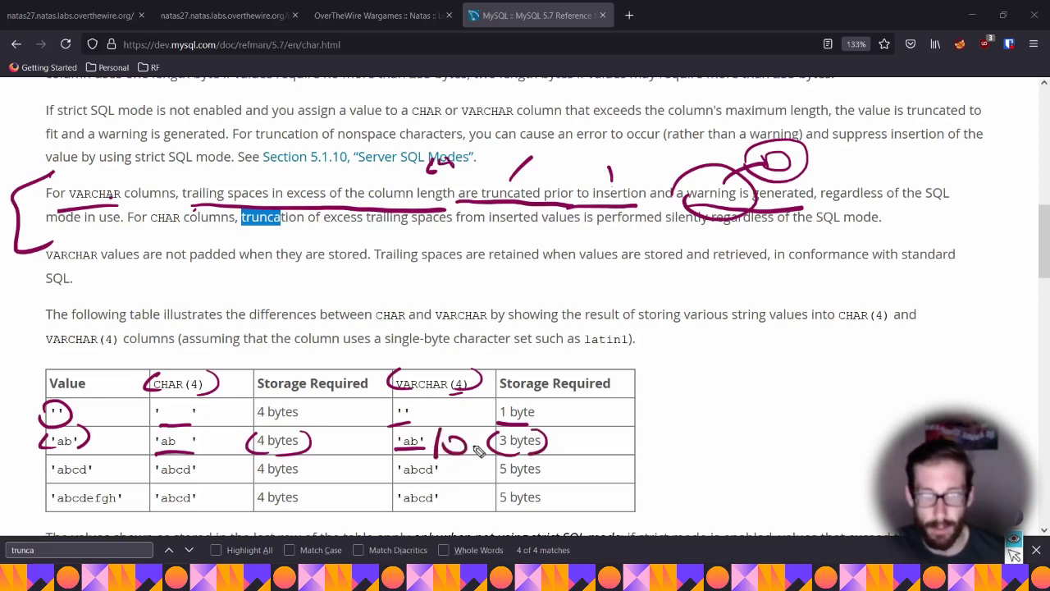
Clear the pencil annotations, close the MySQL reference page, and bring up the OverTheWire Natas 27 write-up
key("ctrl+shift+1")
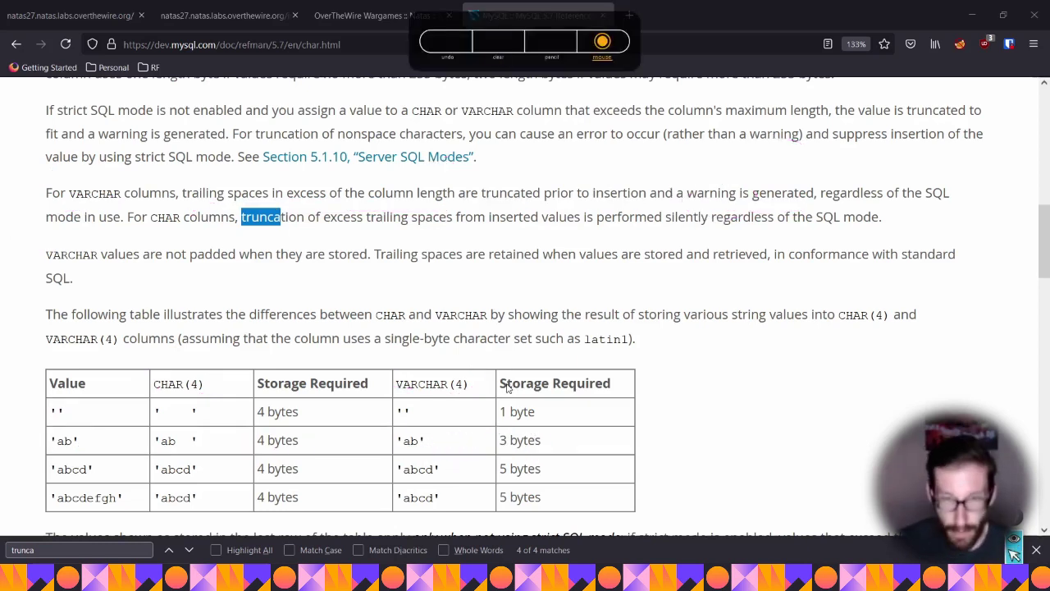
scroll(506, 388, "up", 2)
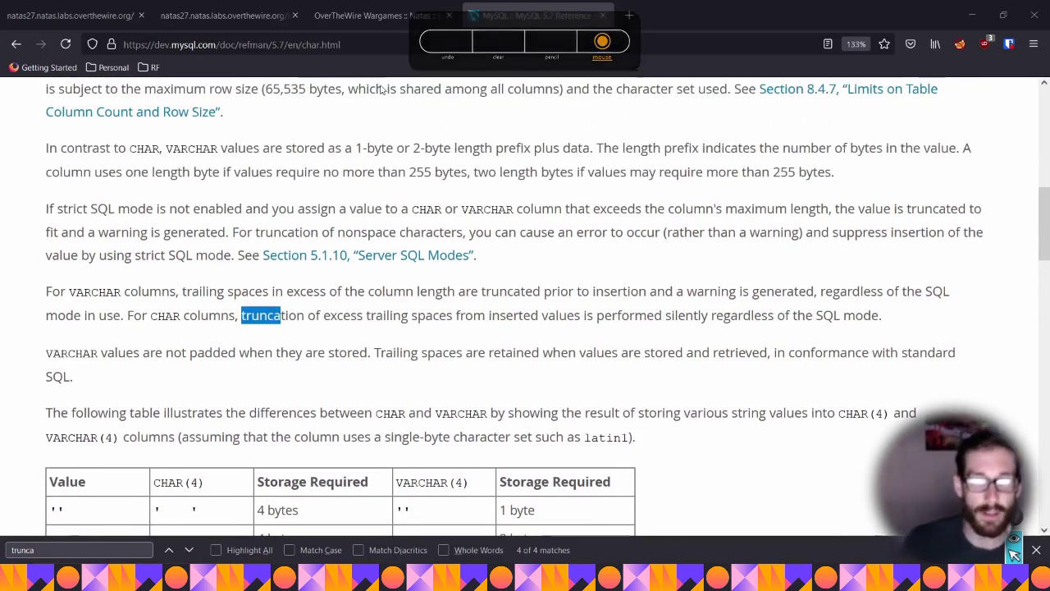
key("ctrl+w")
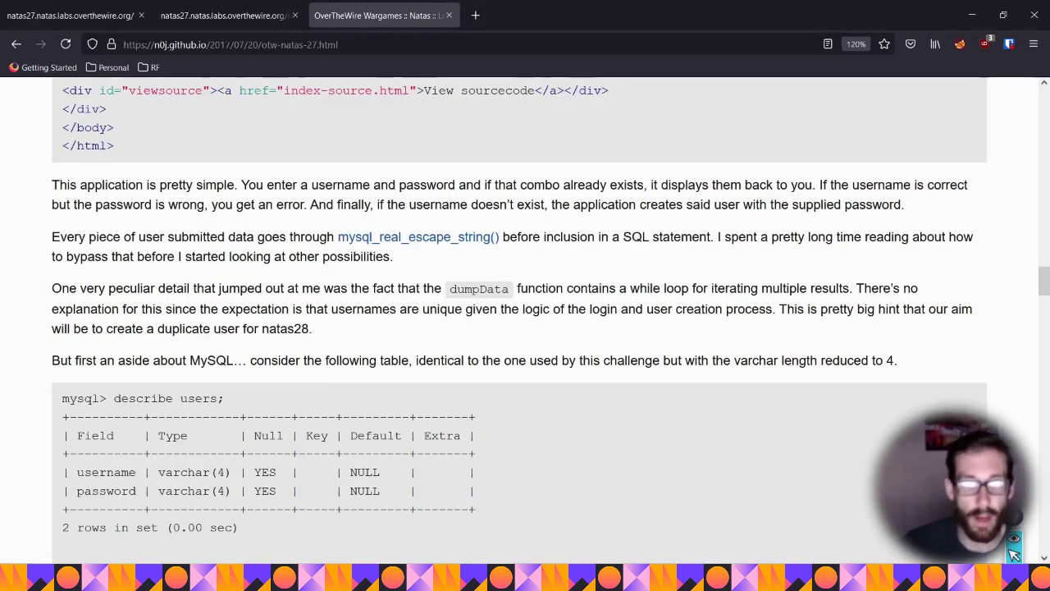
left_click(222, 15)
left_click(377, 14)
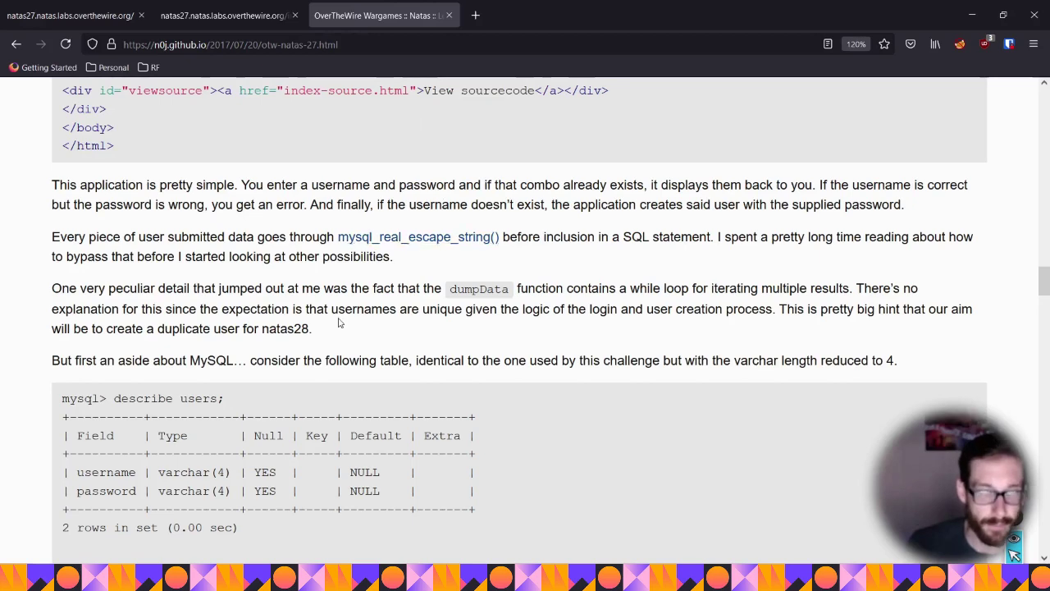
Examine the write-up's MySQL insert examples on trailing spaces, overlong names, and the username made of u, 5 spaces and another u
scroll(338, 322, "down", 5)
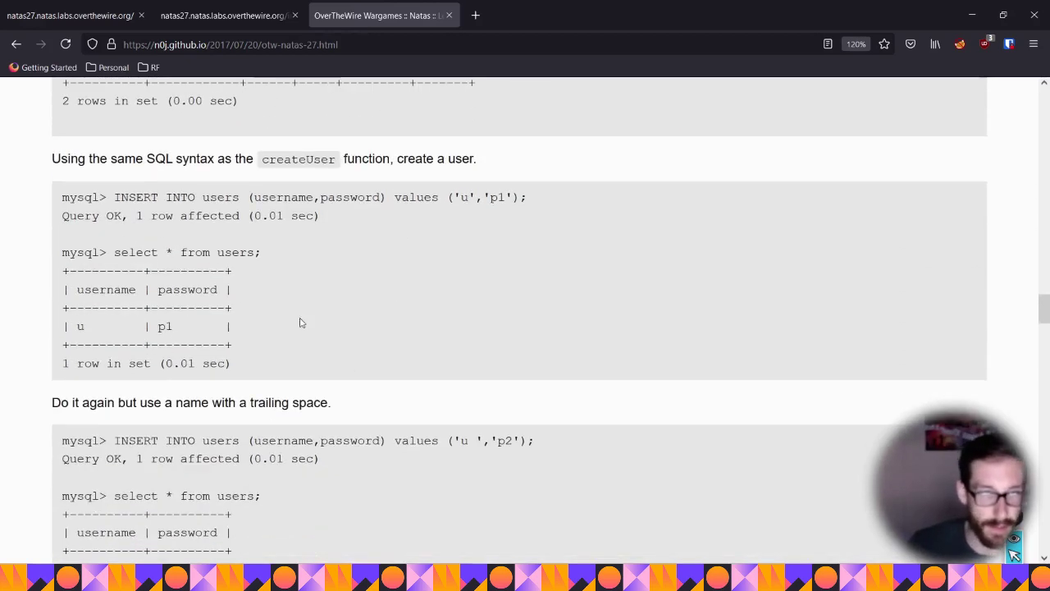
scroll(301, 323, "down", 4)
scroll(283, 323, "down", 7)
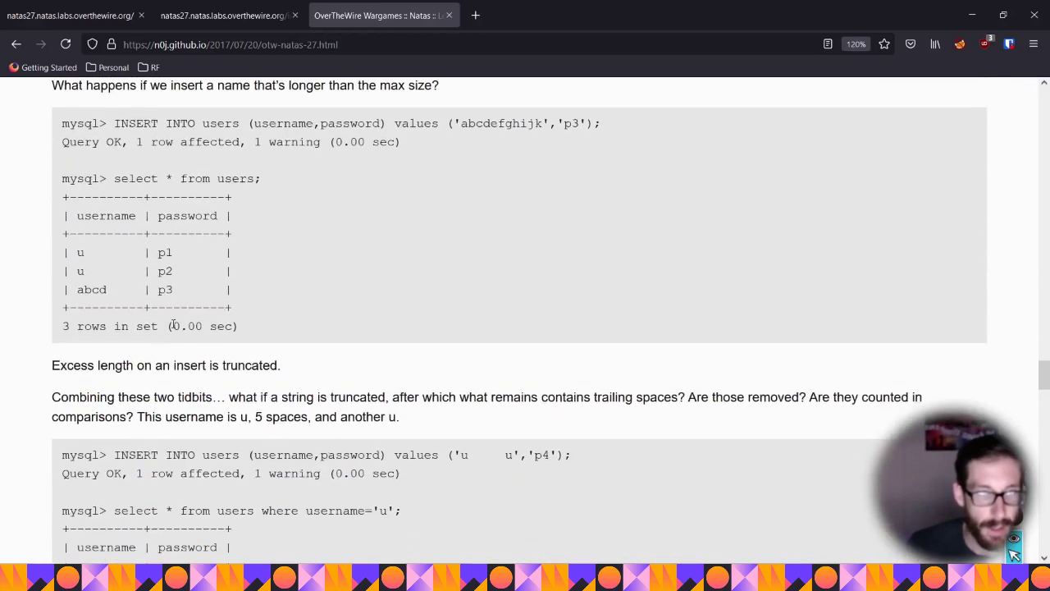
scroll(173, 324, "down", 5)
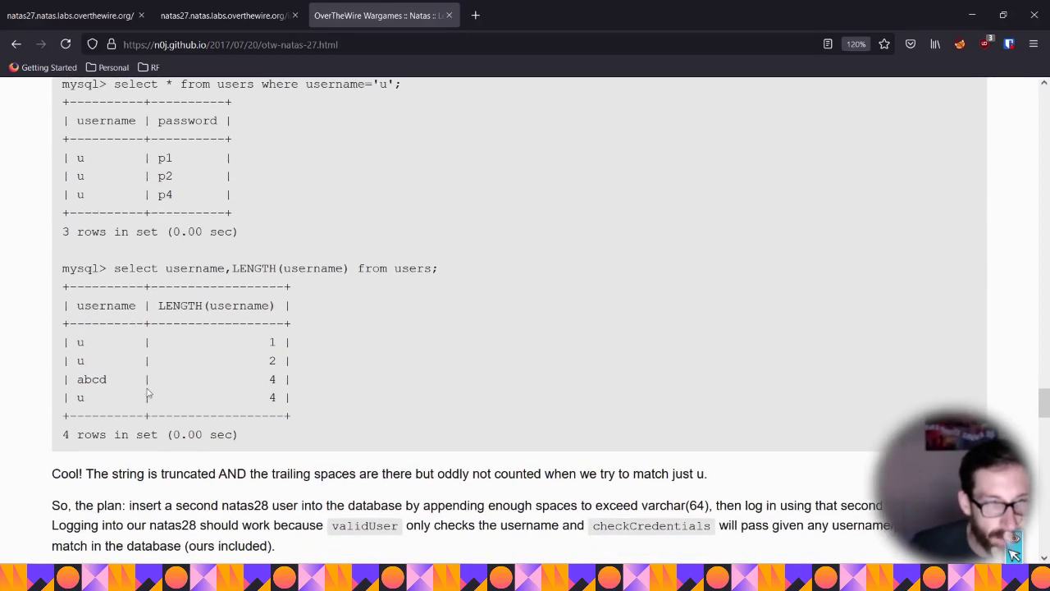
left_click_drag(149, 395, 81, 270)
left_click(81, 285)
scroll(277, 309, "up", 3)
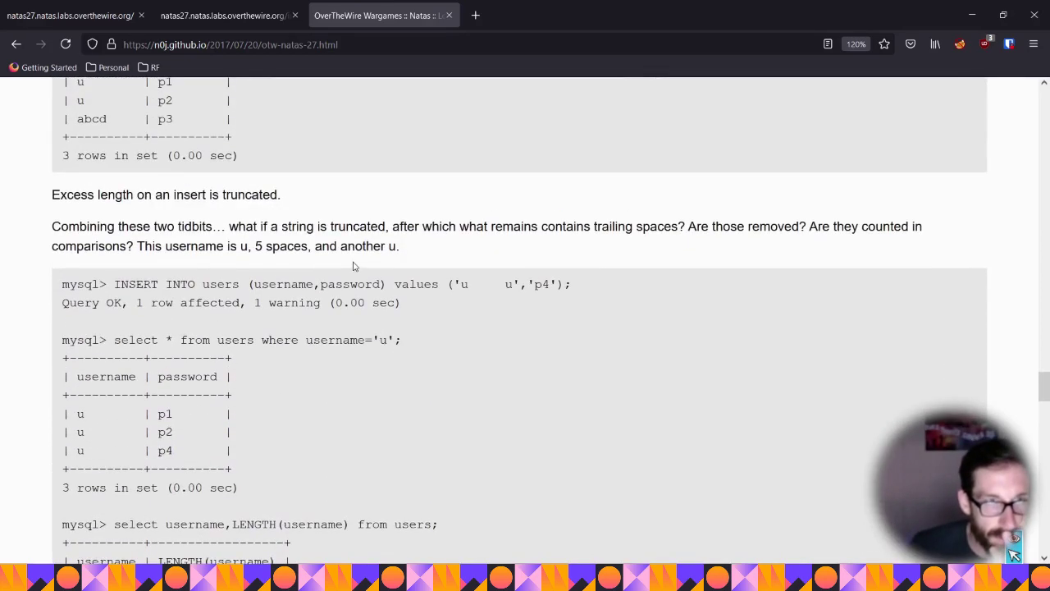
left_click_drag(271, 241, 392, 246)
left_click(417, 244)
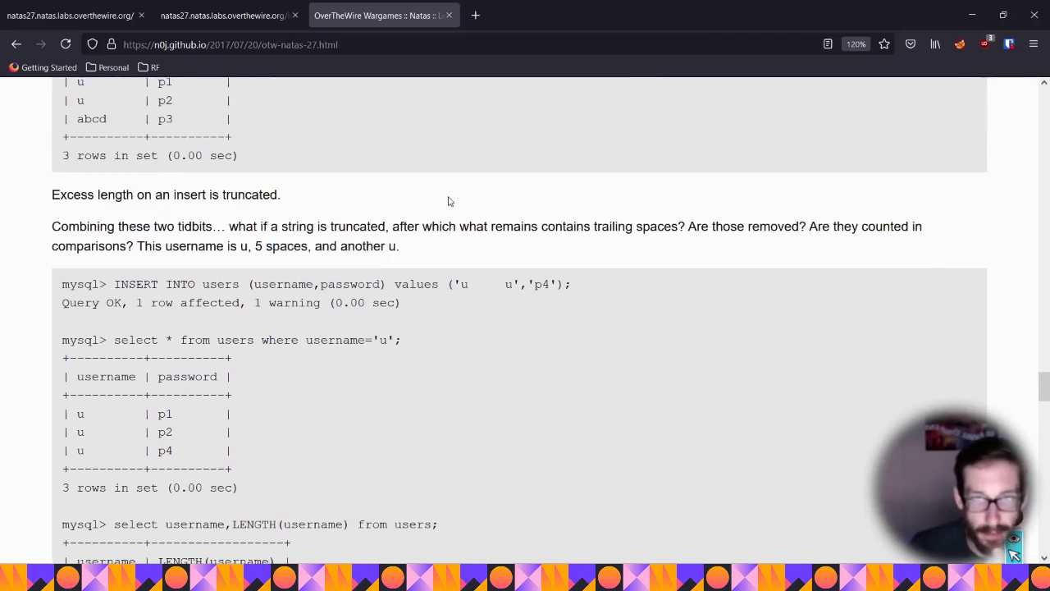
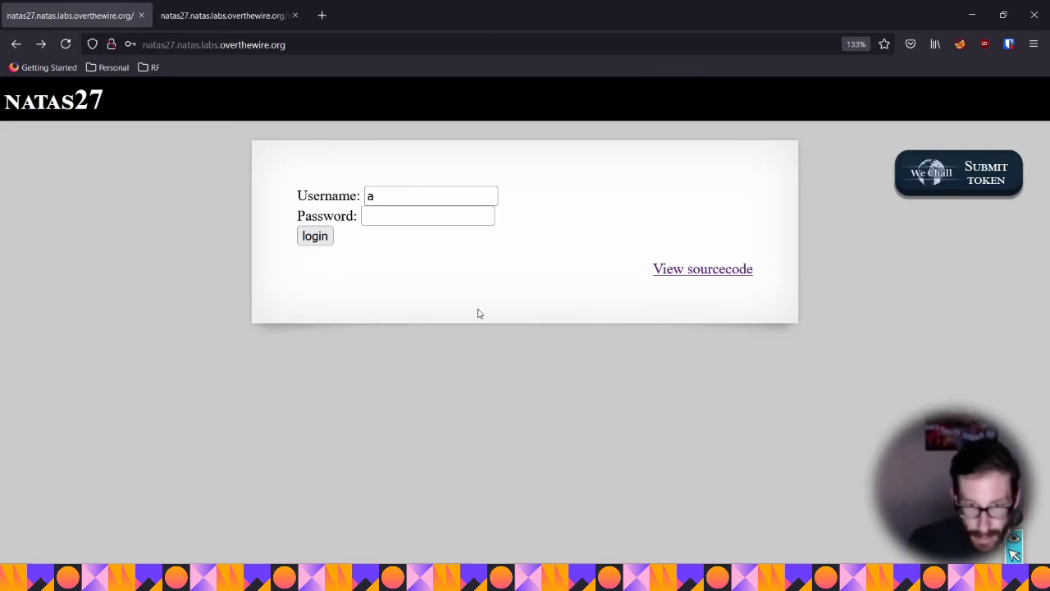
Below the Natas 27 login form, draw an underlined, circled "n" followed by a row of dashes with 64 written above
key("ctrl+shift+3")
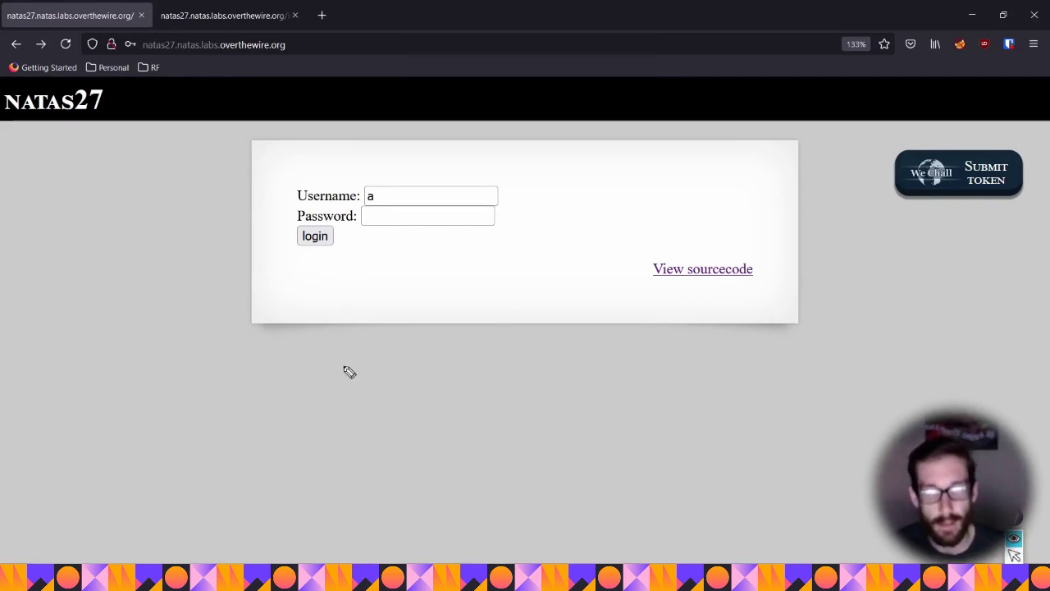
mouse_move(343, 376)
left_mouse_down()
mouse_move(380, 366)
mouse_move(397, 387)
mouse_move(504, 366)
mouse_move(612, 364)
left_mouse_up()
mouse_move(518, 308)
left_mouse_down()
mouse_move(534, 330)
mouse_move(551, 311)
left_mouse_up()
mouse_move(545, 297)
left_mouse_down()
mouse_move(554, 315)
mouse_move(531, 330)
left_mouse_up()
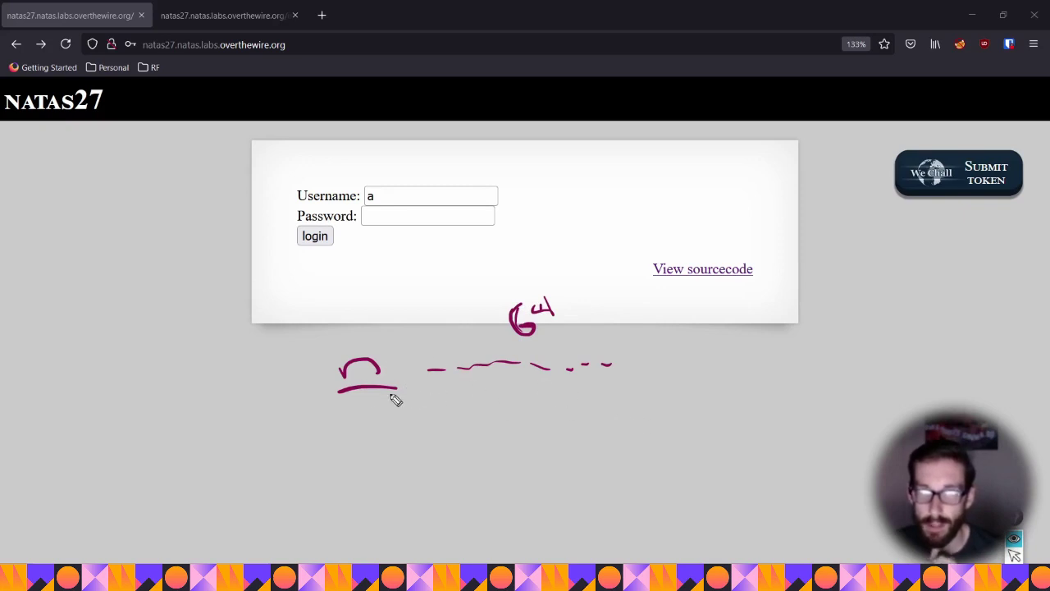
mouse_move(317, 374)
left_mouse_down()
mouse_move(391, 329)
mouse_move(392, 340)
left_mouse_up()
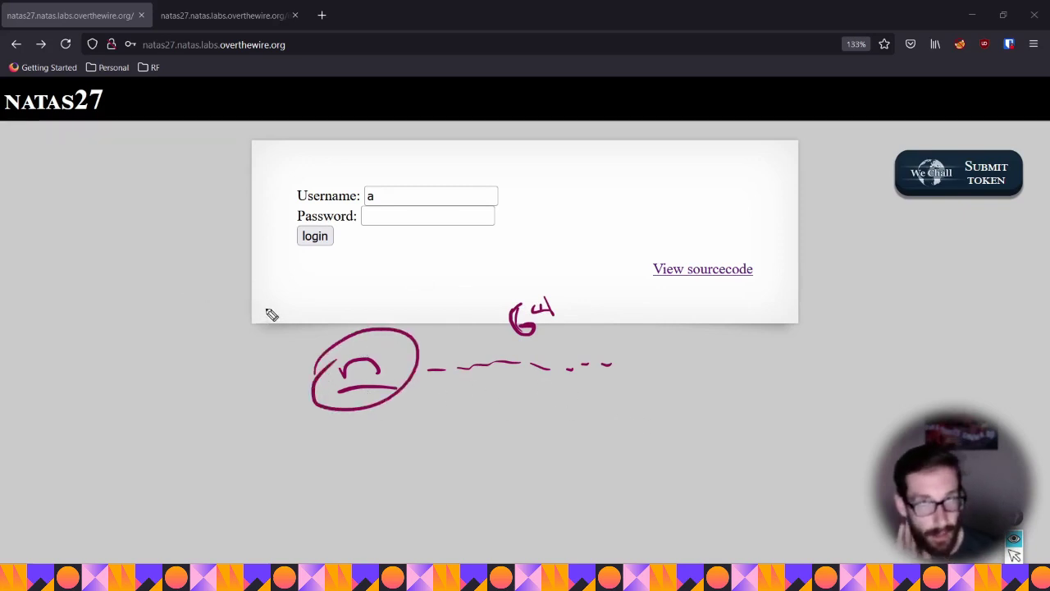
Write "something" after the dashes, enclose the whole string in parentheses, cross out "something", mark under the dashes, and circle the "n" again
mouse_move(623, 362)
left_mouse_down()
mouse_move(686, 366)
mouse_move(729, 354)
mouse_move(755, 371)
mouse_move(741, 396)
left_mouse_up()
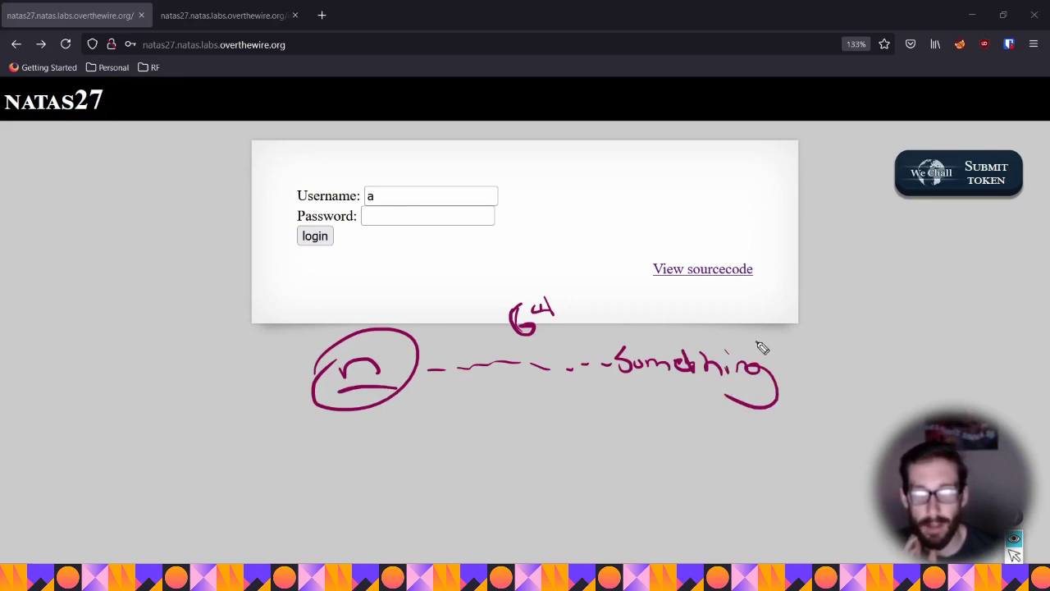
left_click_drag(758, 338, 770, 404)
mouse_move(279, 363)
left_mouse_down()
mouse_move(268, 415)
mouse_move(293, 421)
left_mouse_up()
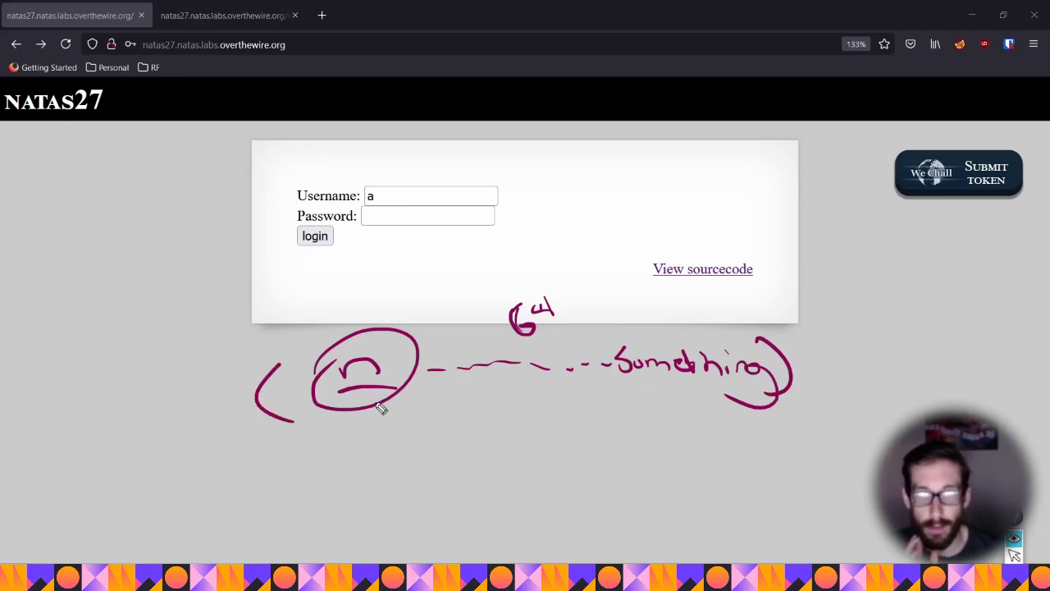
left_click_drag(576, 384, 558, 385)
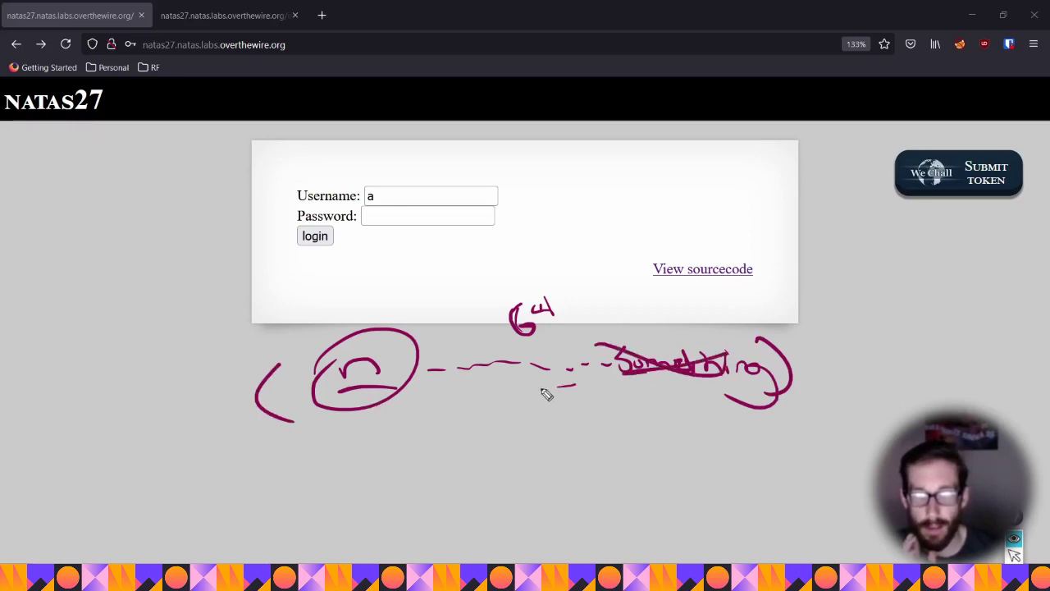
mouse_move(361, 400)
left_mouse_down()
mouse_move(296, 406)
mouse_move(301, 389)
left_mouse_up()
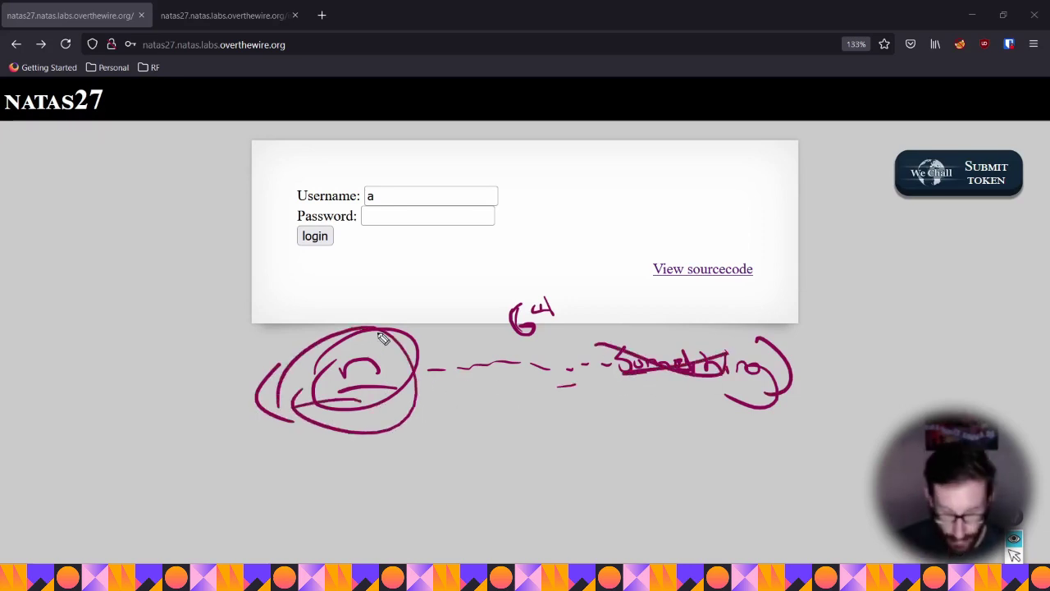
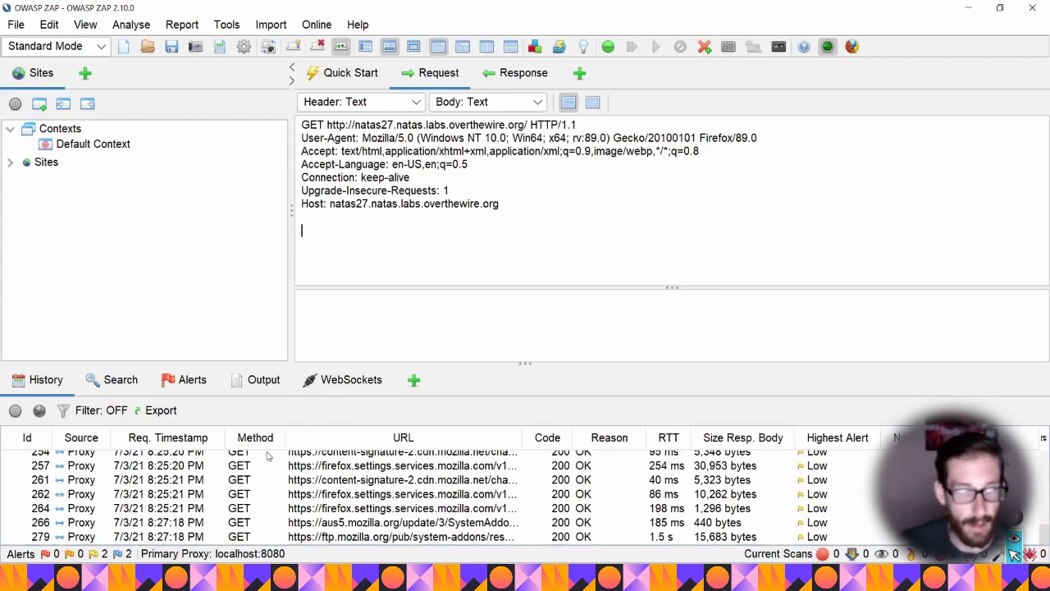
Switch to OWASP ZAP and delete all recorded requests from the proxy history
right_click(267, 456)
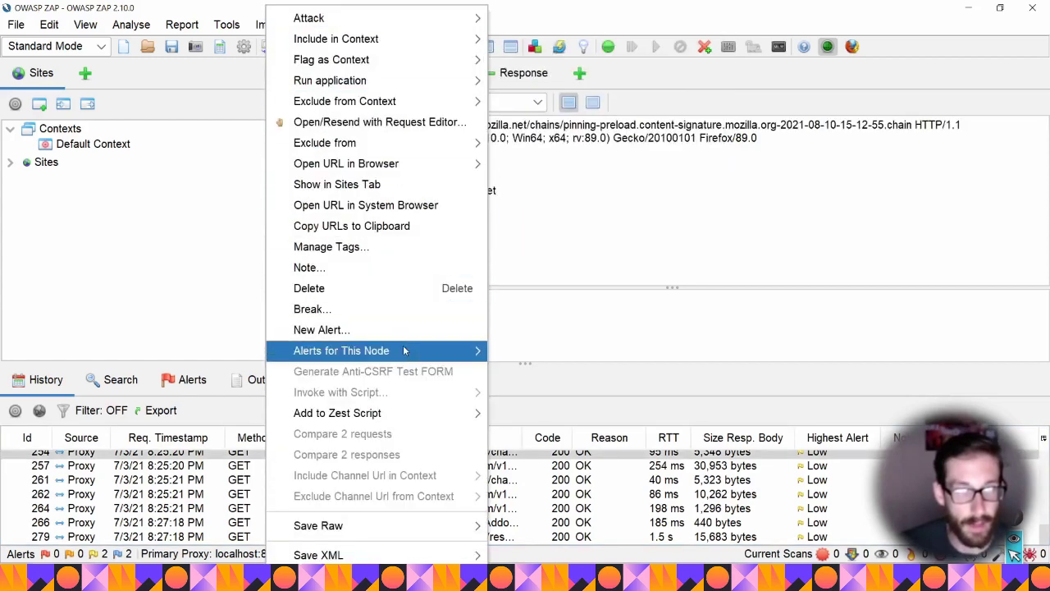
left_click(545, 483)
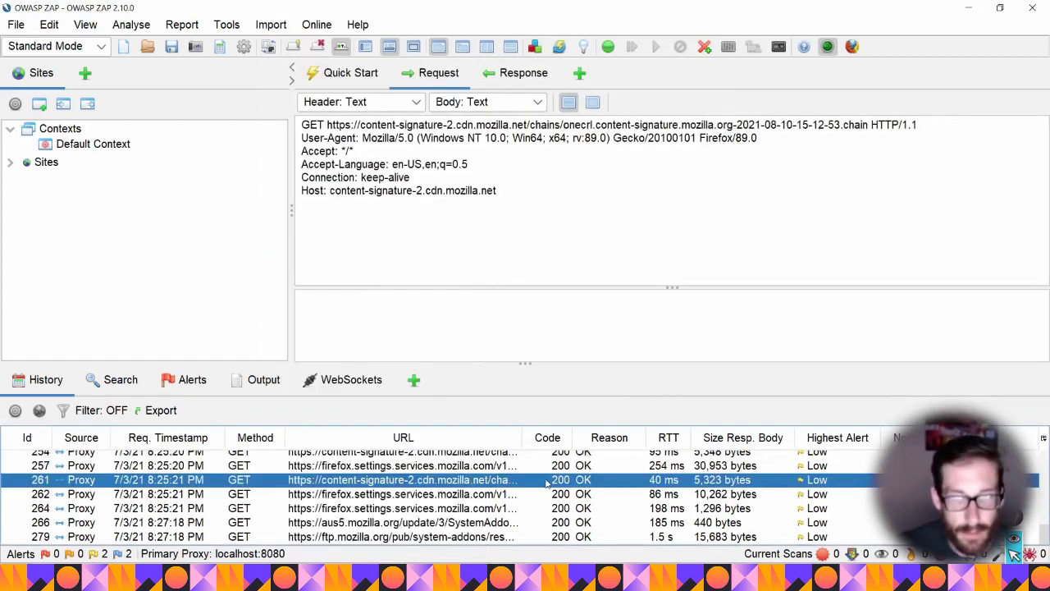
scroll(541, 492, "up", 3)
key("ctrl+a")
key("Delete")
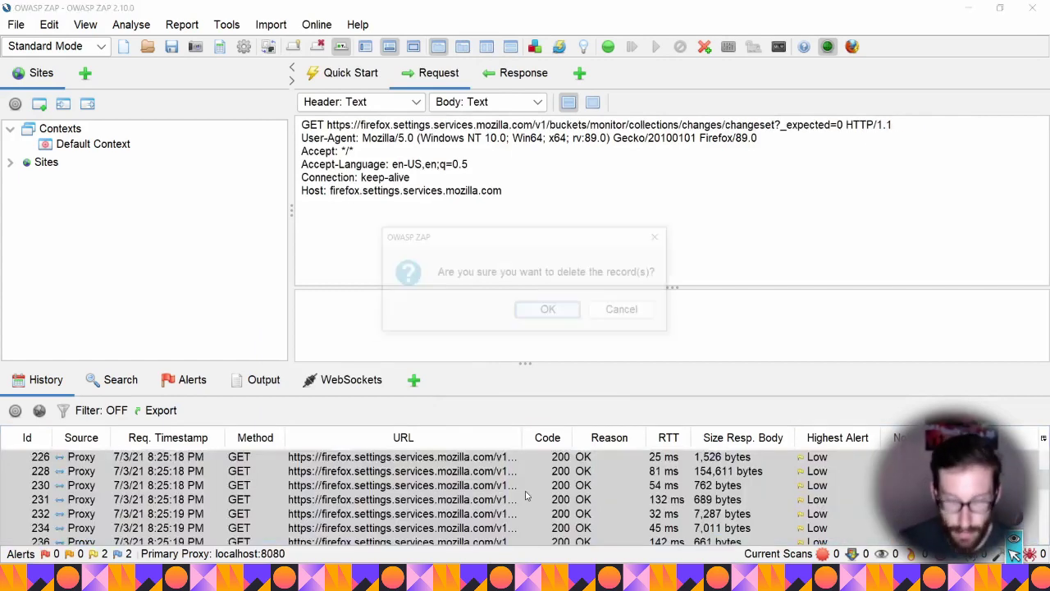
left_click(550, 316)
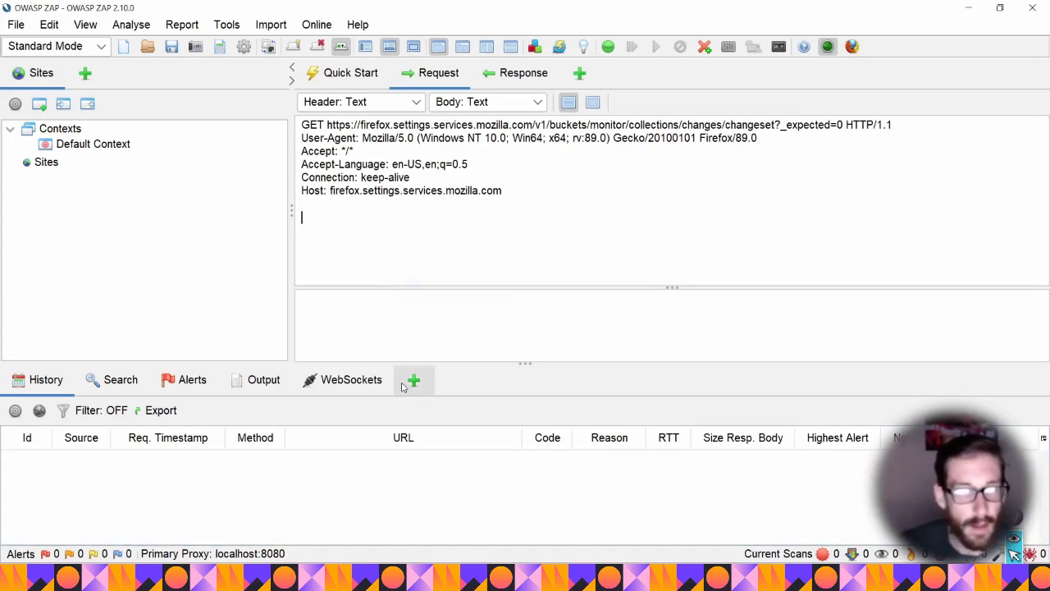
left_click(361, 76)
left_click(438, 85)
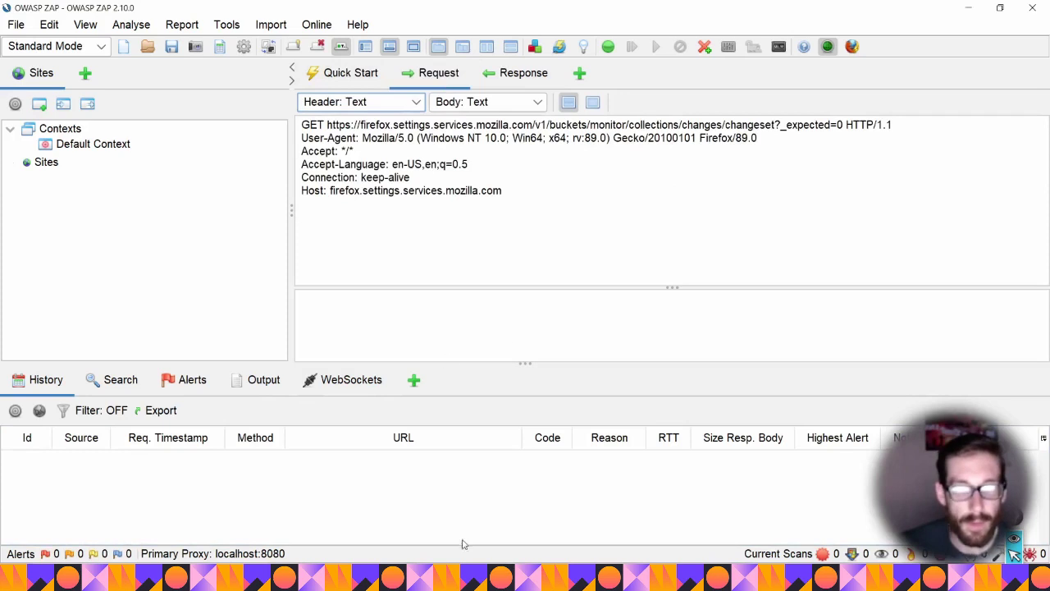
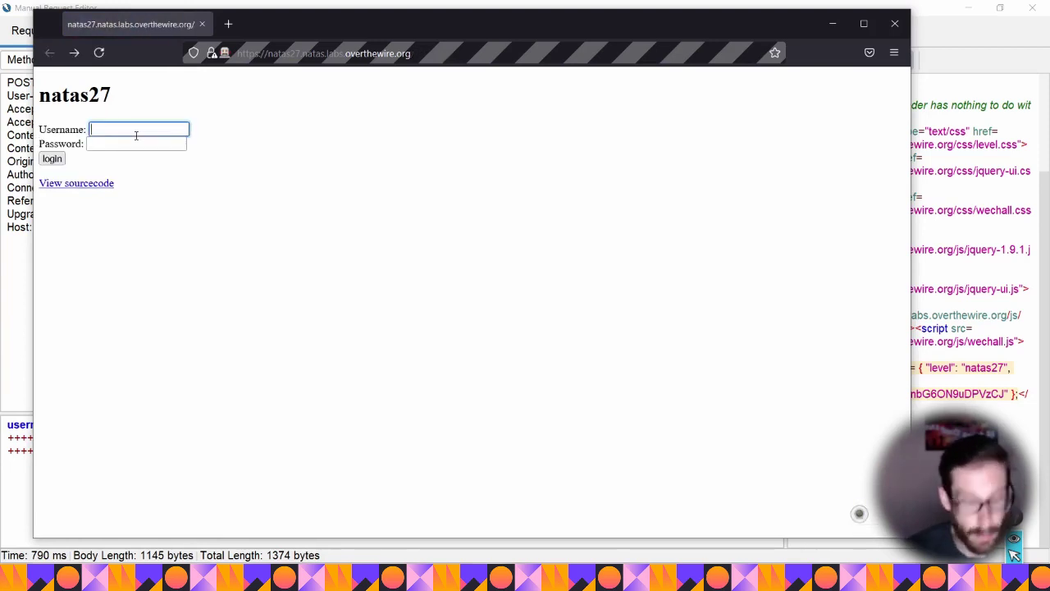
Enter natas28 as the username in the Natas 27 login form and make the password field active
type("natas")
key("Down")
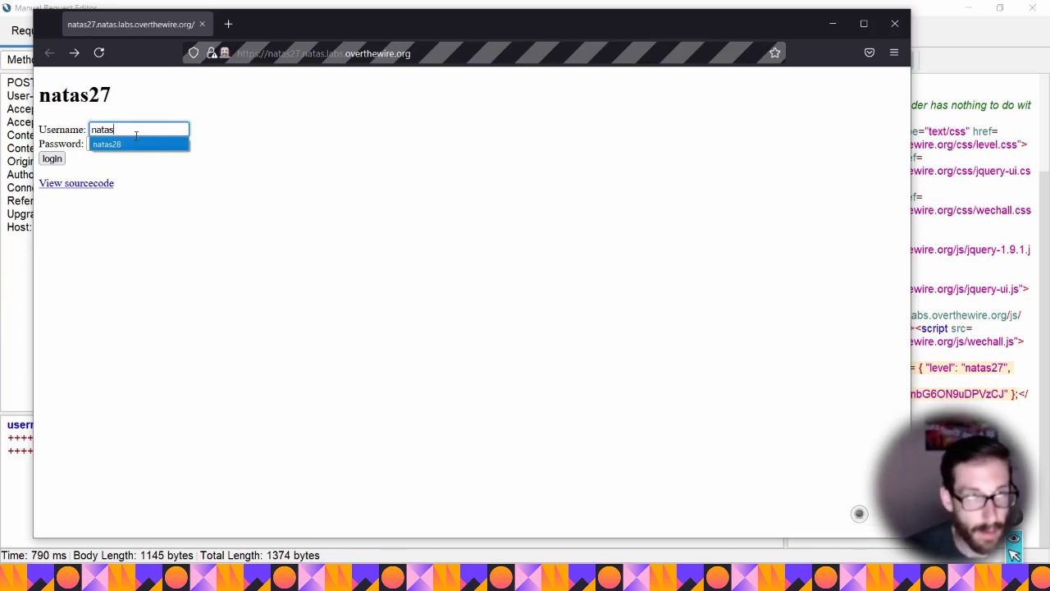
key("Return")
key("Tab")
left_click(148, 124)
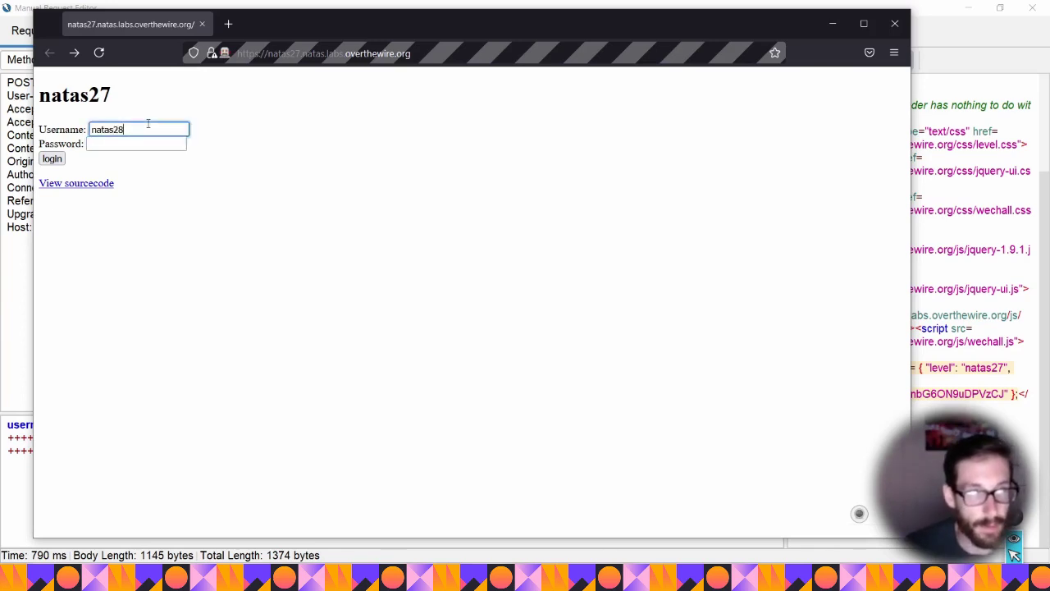
left_click(167, 147)
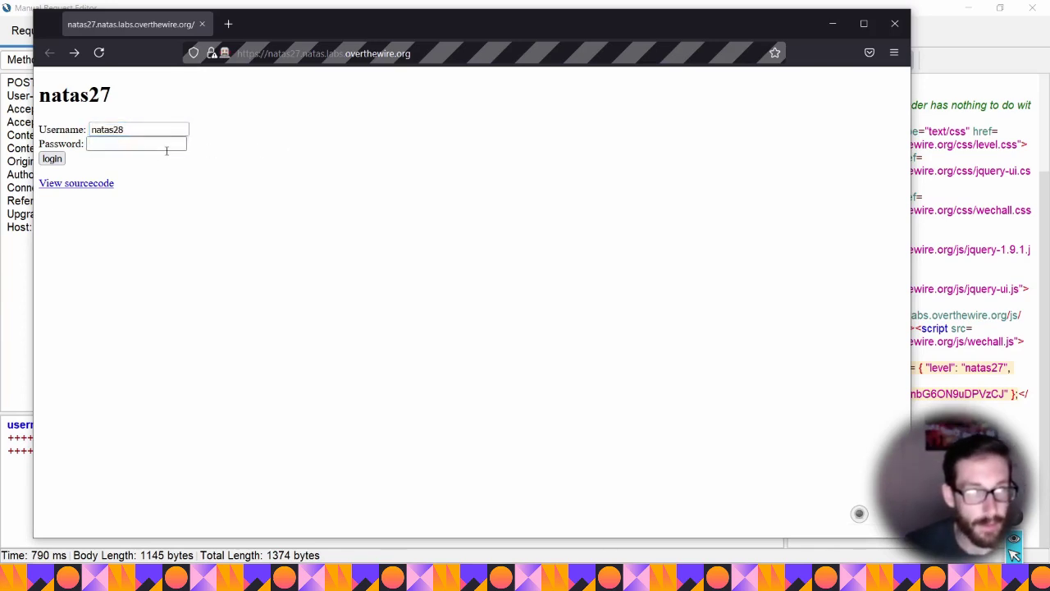
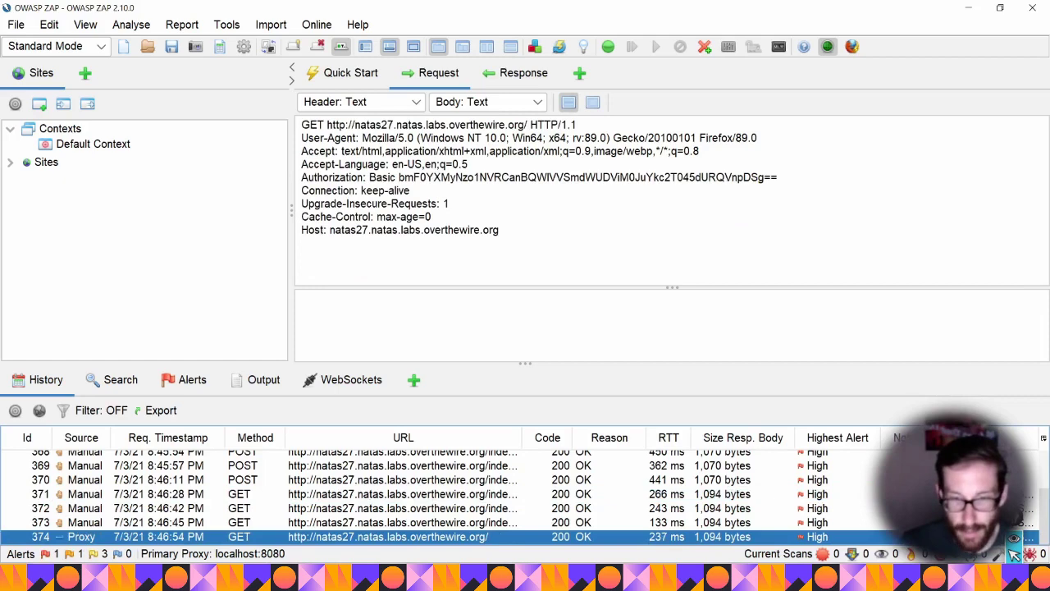
Switch back to the browser and log in to Natas 27 with the username natas28
left_click(564, 513)
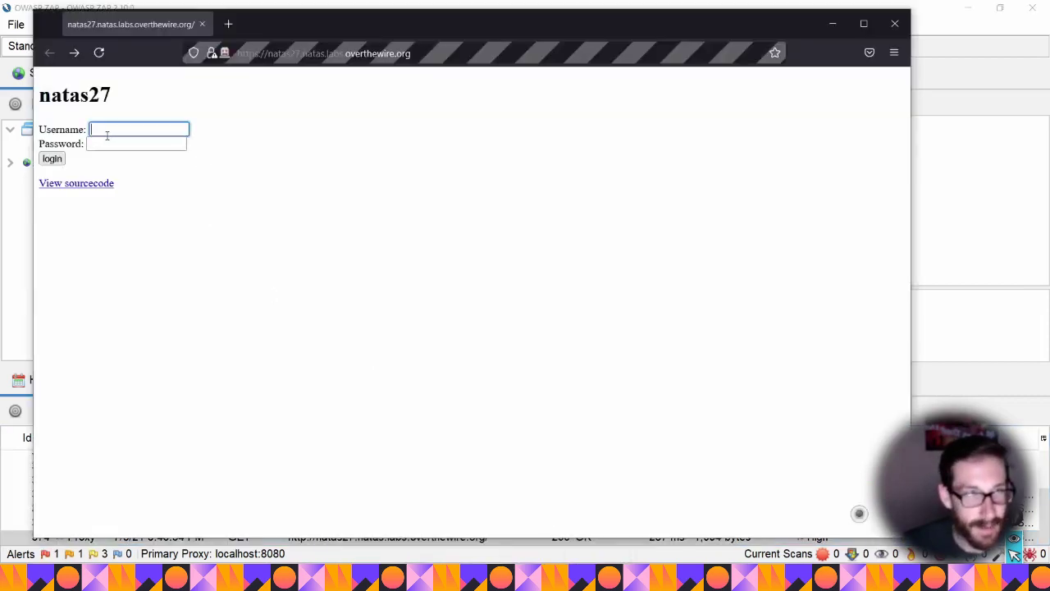
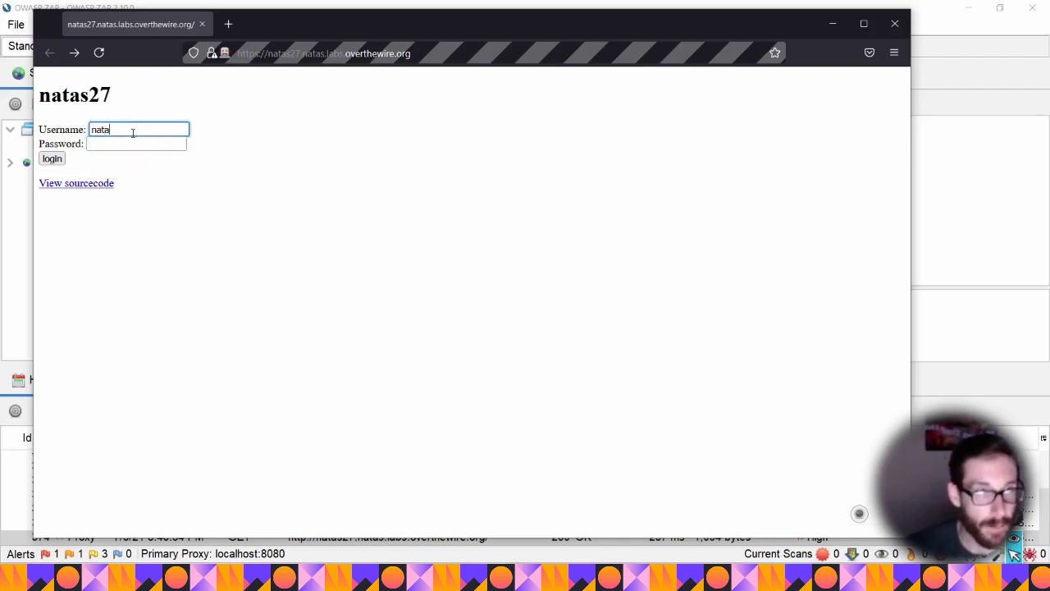
type("natas")
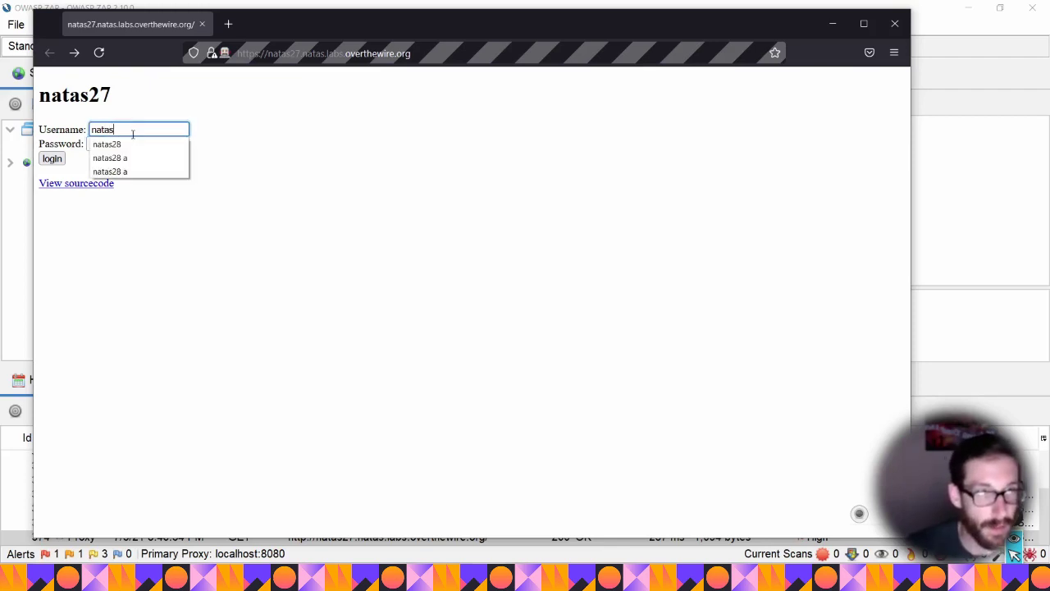
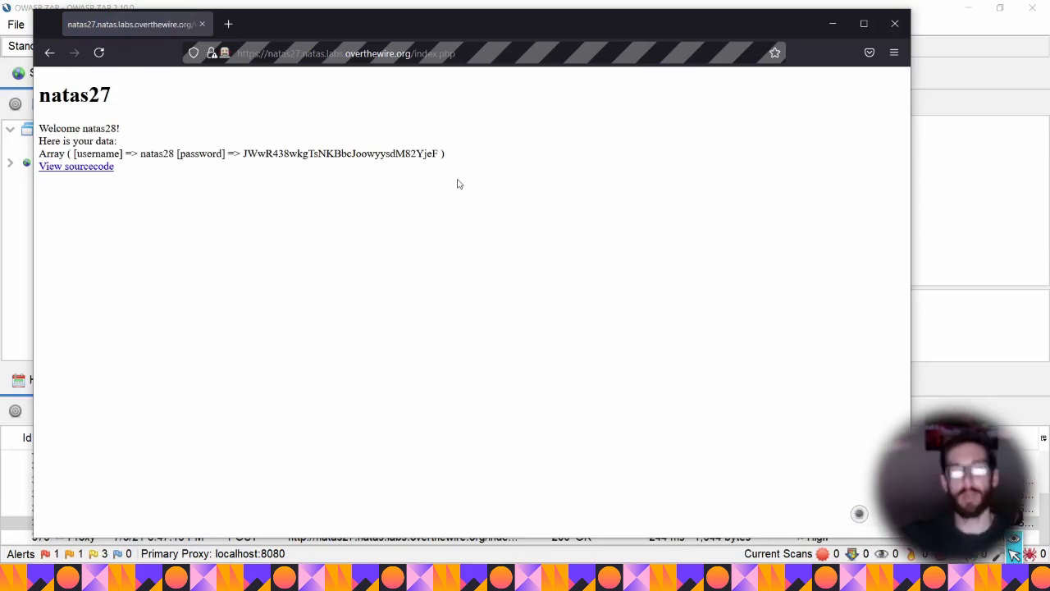
Below the returned data, sketch a two-column box with two underlined n-like marks in one column, then dots and a short mark across the divider
key("ctrl+shift+1")
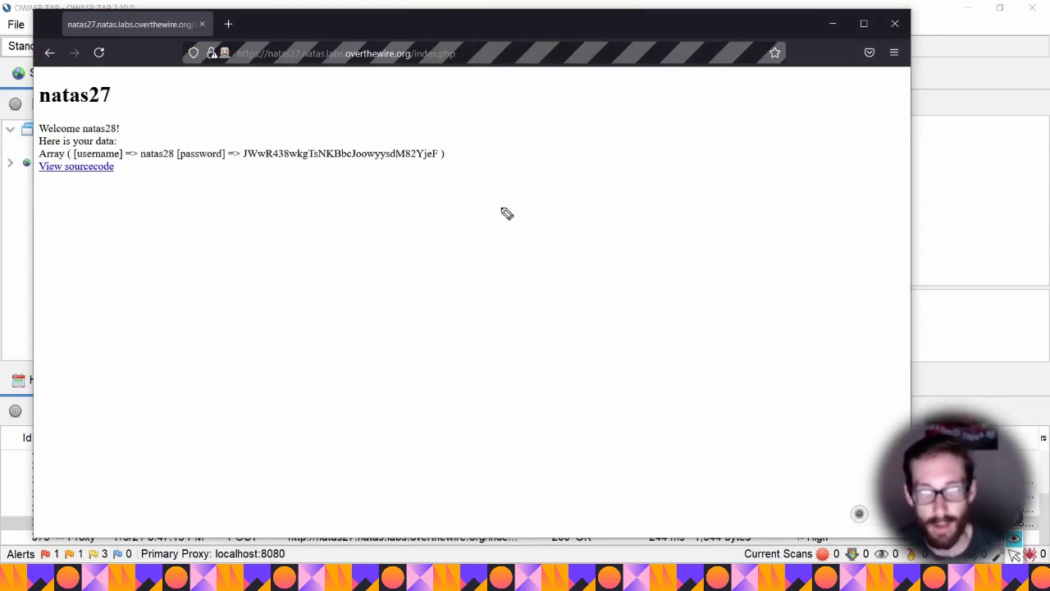
mouse_move(571, 195)
left_mouse_down()
mouse_move(474, 273)
mouse_move(551, 177)
mouse_move(560, 279)
left_mouse_up()
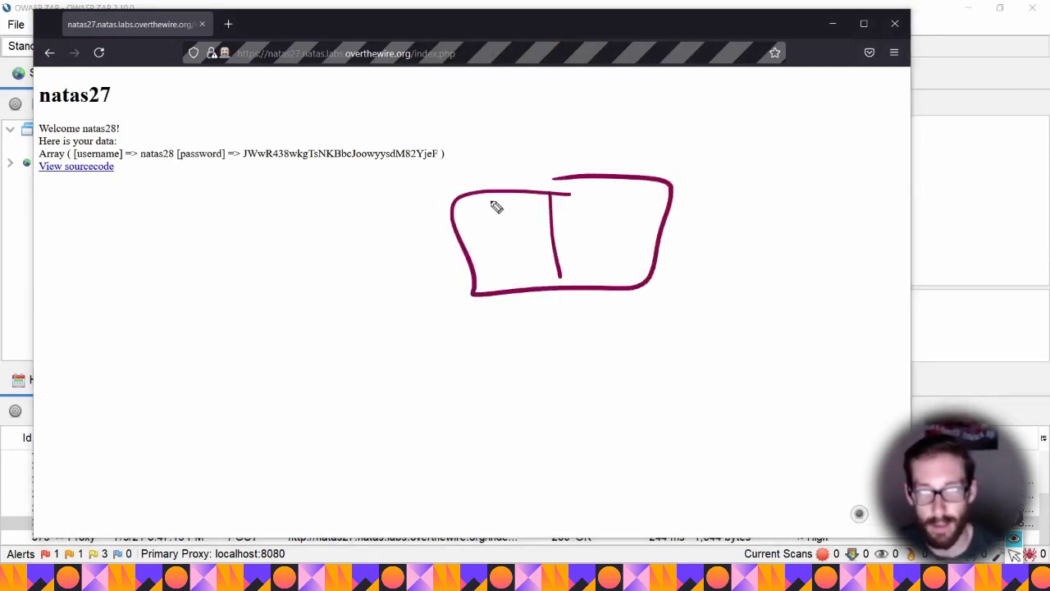
mouse_move(487, 212)
left_mouse_down()
mouse_move(510, 210)
mouse_move(474, 223)
mouse_move(465, 212)
left_mouse_up()
mouse_move(493, 265)
left_mouse_down()
mouse_move(518, 266)
mouse_move(490, 273)
left_mouse_up()
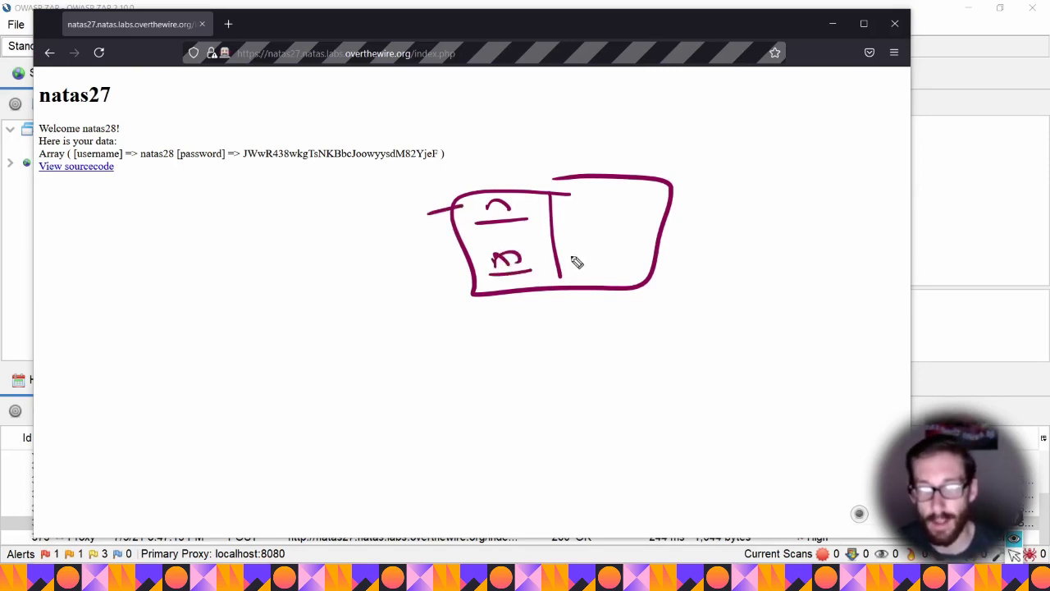
left_click_drag(579, 257, 606, 261)
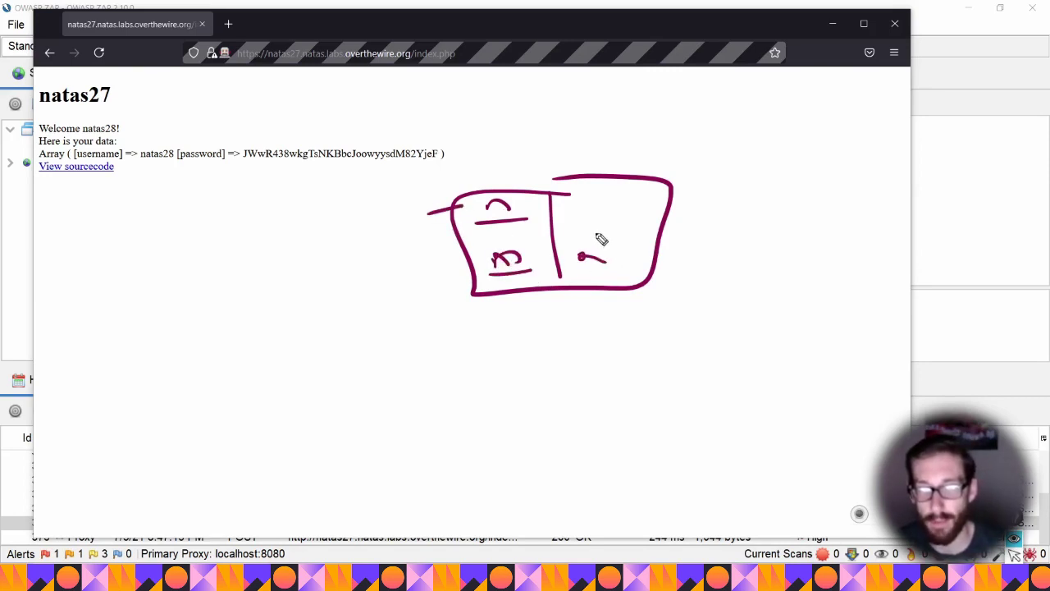
left_click(545, 264)
left_click(552, 264)
left_click_drag(550, 241, 557, 271)
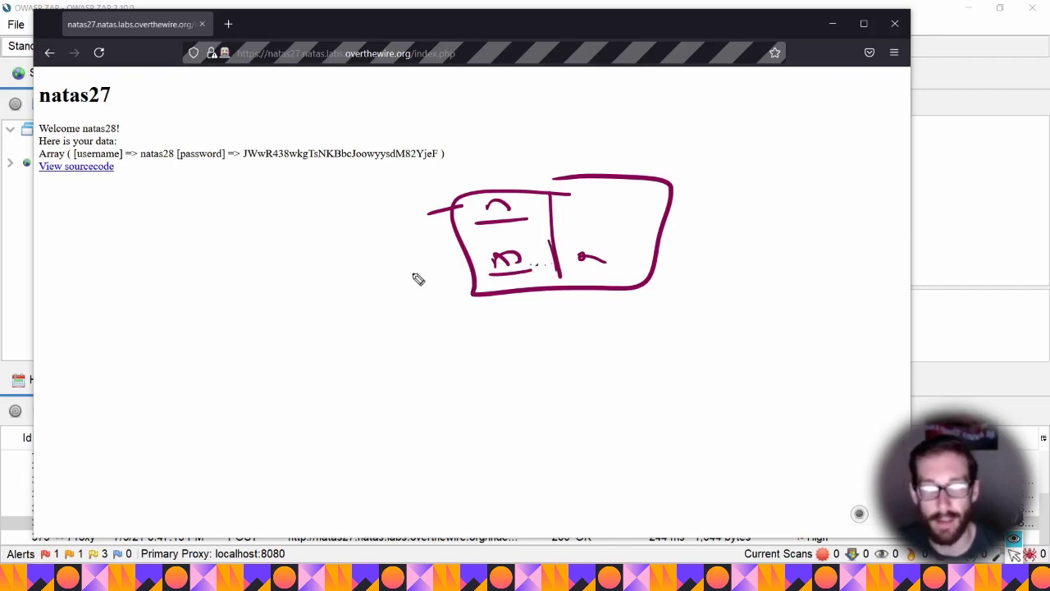
Label the sketch's lower row "Post" and its upper row "Get" and "Post", with arrows pointing to both rows
mouse_move(375, 277)
left_mouse_down()
mouse_move(429, 290)
mouse_move(470, 275)
mouse_move(407, 284)
mouse_move(459, 271)
left_mouse_up()
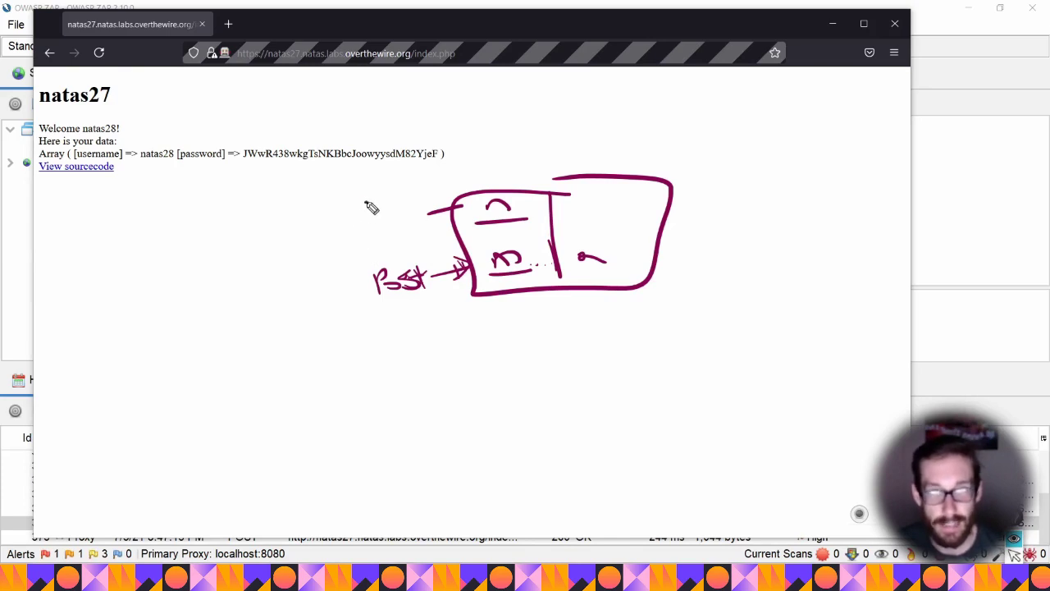
mouse_move(369, 206)
left_mouse_down()
mouse_move(364, 215)
mouse_move(395, 220)
left_mouse_up()
left_click_drag(388, 210, 408, 207)
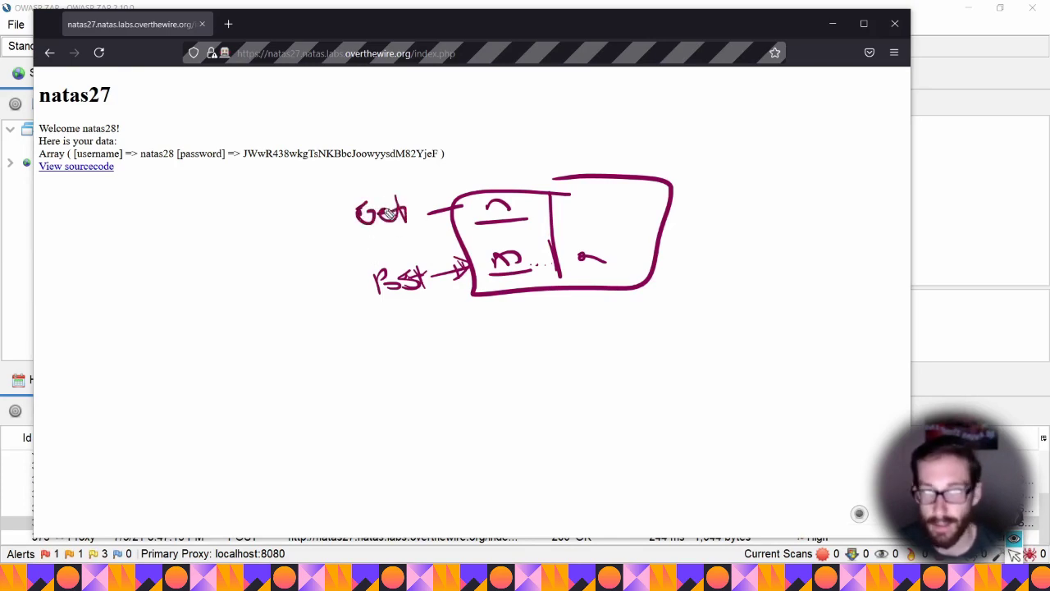
left_click_drag(361, 233, 399, 227)
left_click_drag(460, 200, 443, 220)
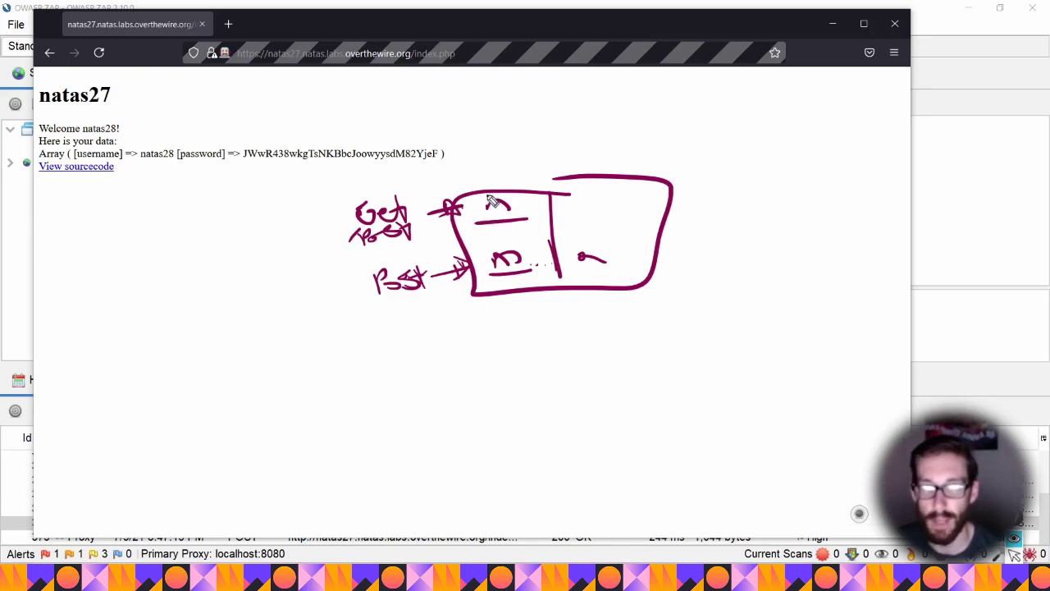
Circle the sketch's empty upper cell, draw a line towards the displayed password, and bracket and underline that password
left_click_drag(563, 215, 487, 171)
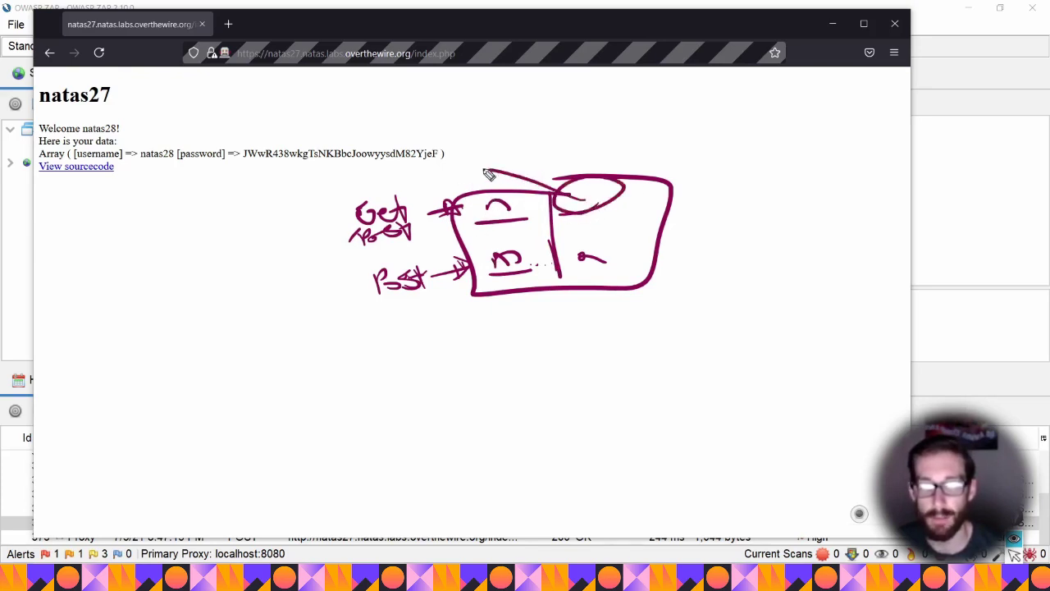
left_click_drag(443, 136, 408, 178)
mouse_move(243, 129)
left_mouse_down()
mouse_move(224, 164)
mouse_move(384, 167)
left_mouse_up()
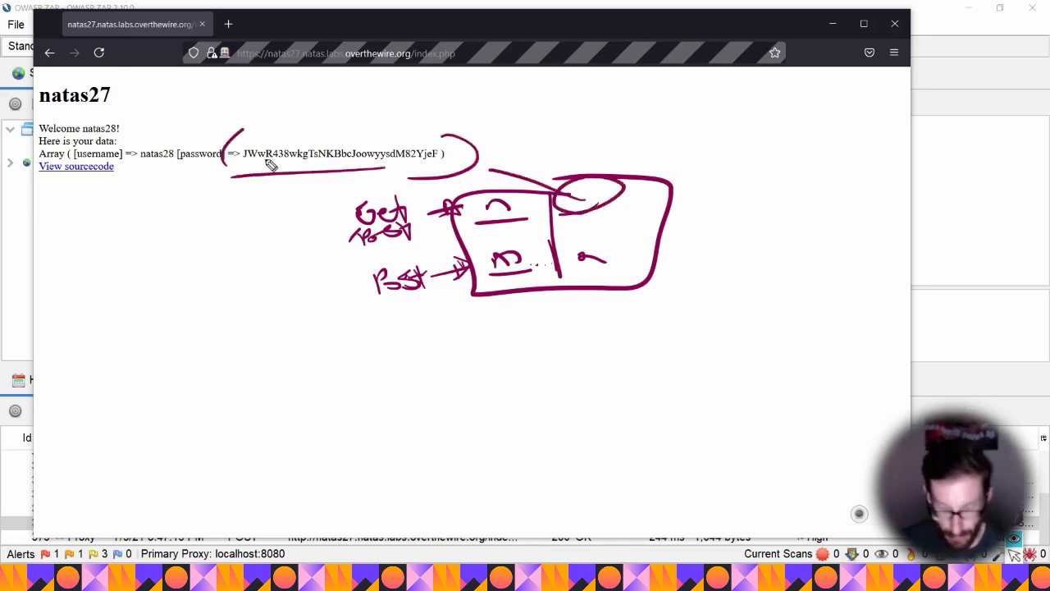
Clear all drawn annotations, return to the normal pointer, and briefly highlight the displayed natas28 password
key("ctrl+shift+7")
key("ctrl+shift+2")
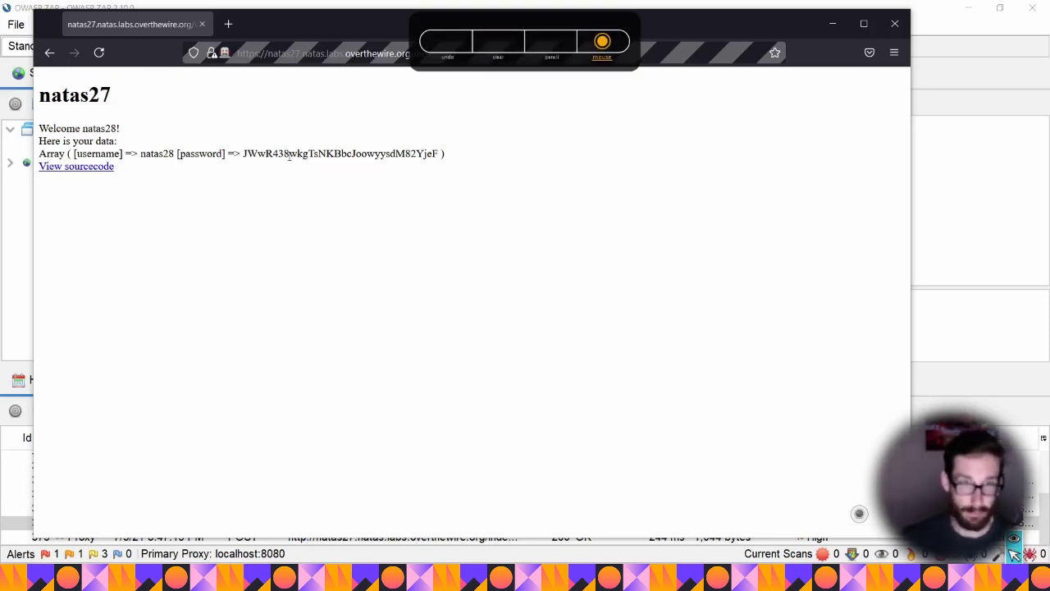
double_click(289, 153)
left_click(507, 204)
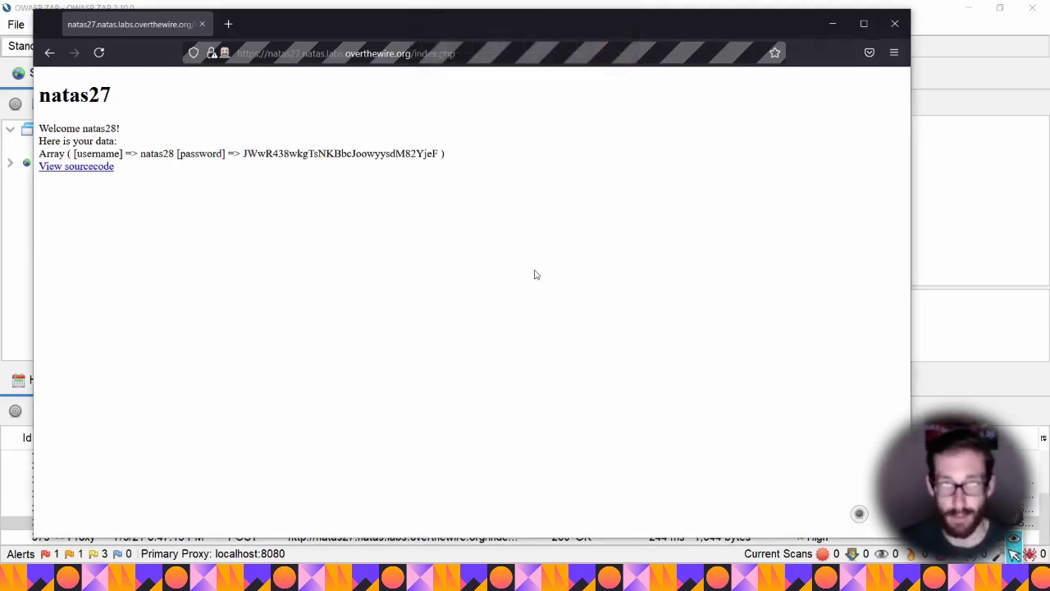